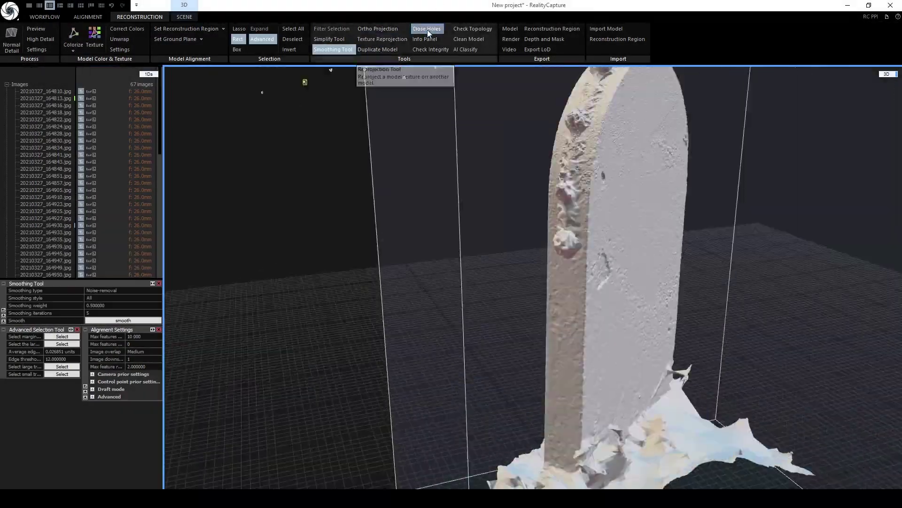
pyautogui.click(466, 29)
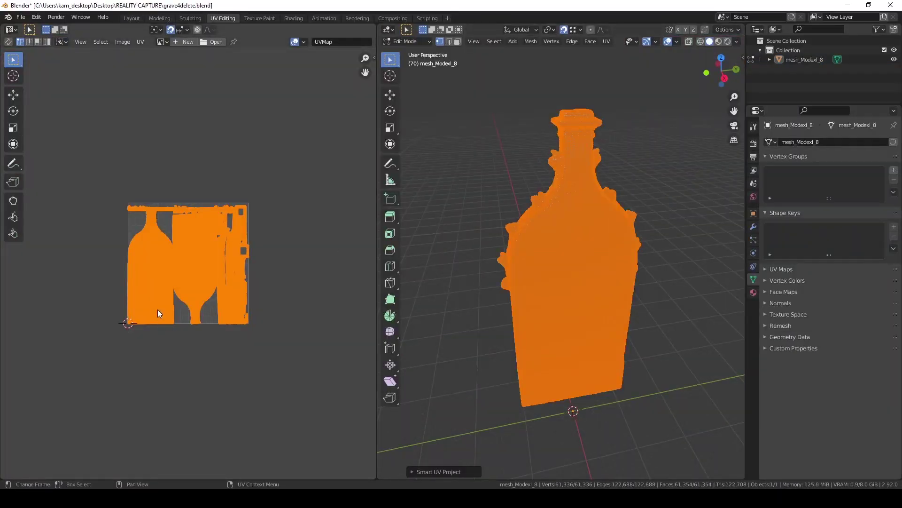
pyautogui.scroll(5, 158, 309)
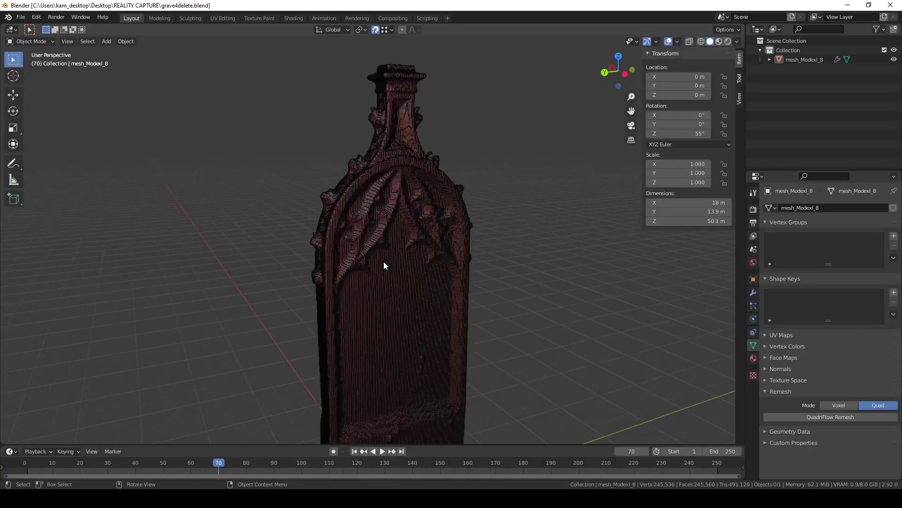
pyautogui.scroll(5, 384, 262)
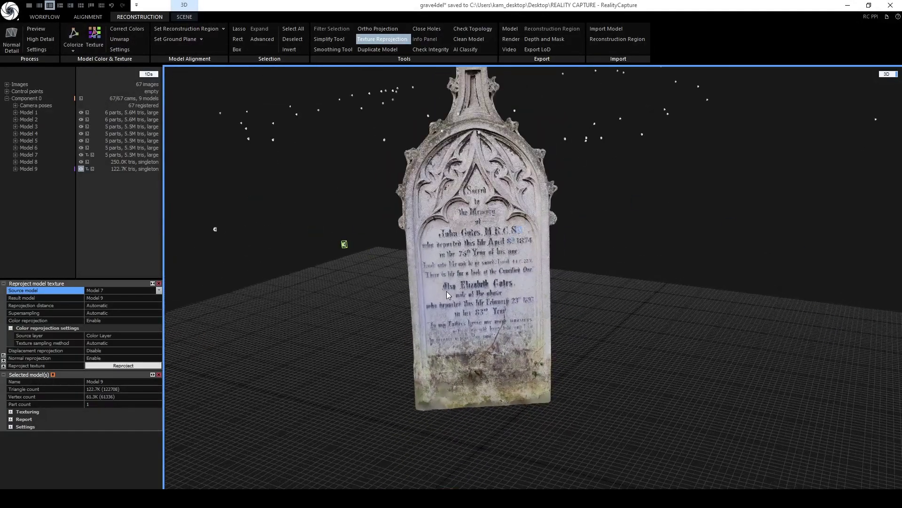
pyautogui.scroll(3, 446, 291)
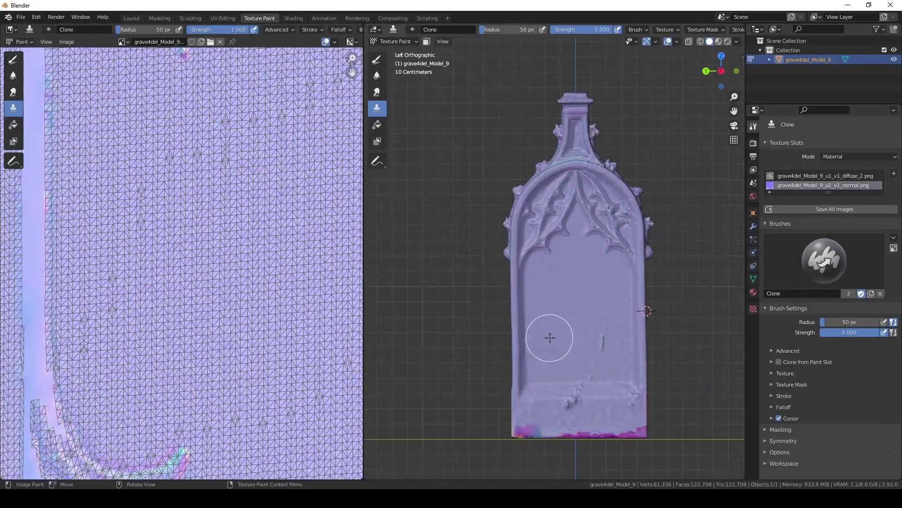
pyautogui.scroll(4, 548, 337)
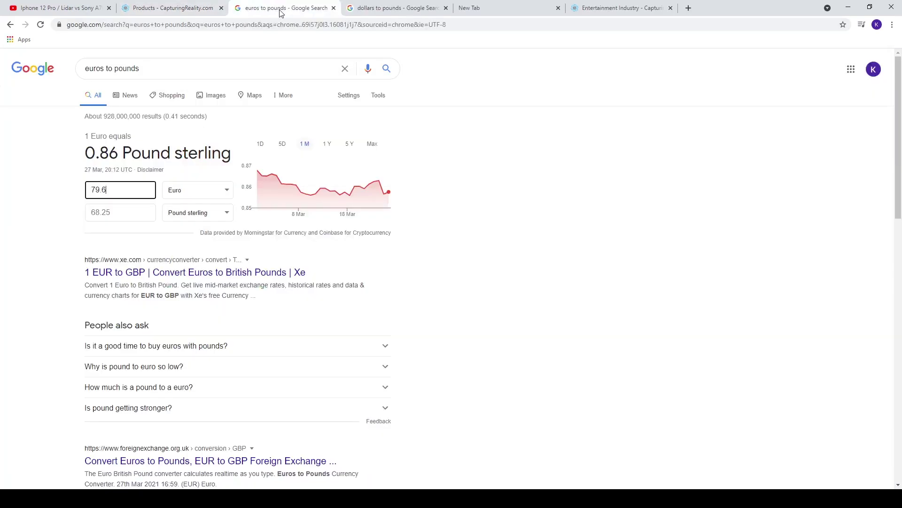
# Check the dollars-to-pounds conversion in the browser and switch to the empty browser page
pyautogui.click(376, 9)
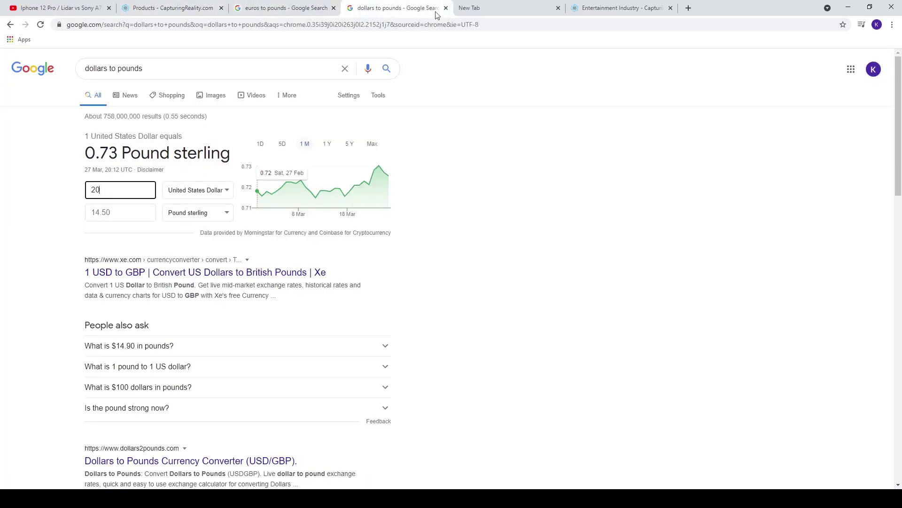
pyautogui.click(483, 9)
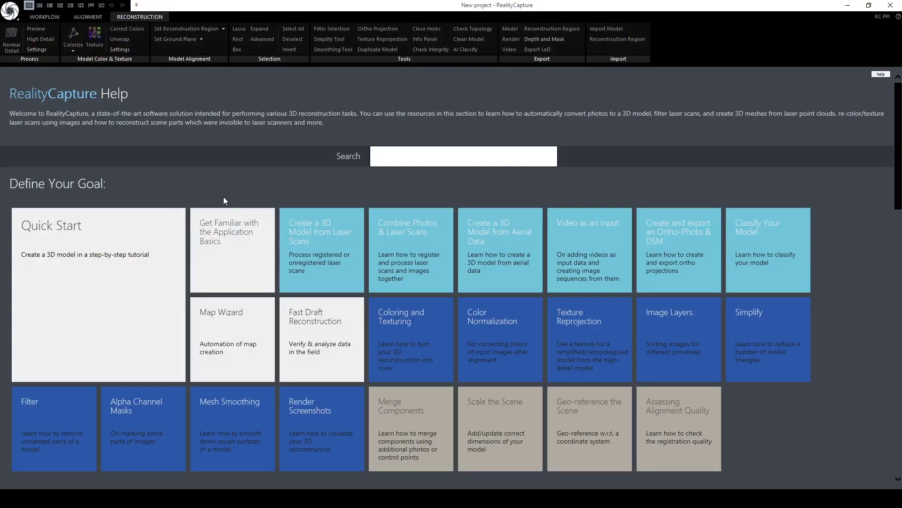
# Switch to RealityCapture and look through the topics of its help overview
pyautogui.scroll(-10, 226, 199)
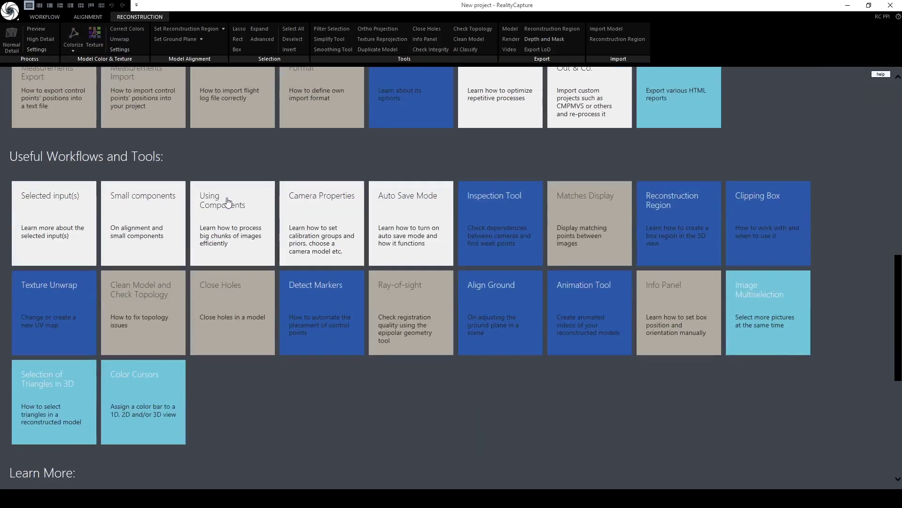
pyautogui.scroll(8, 228, 199)
pyautogui.scroll(3, 229, 201)
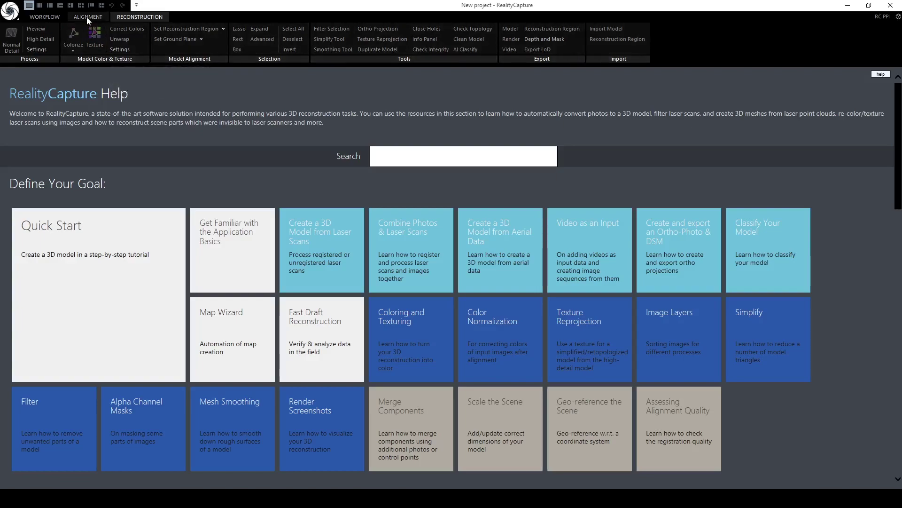
# Try several window layouts, ending with the 1Ds list, two 3D views and a 1D view
pyautogui.click(43, 17)
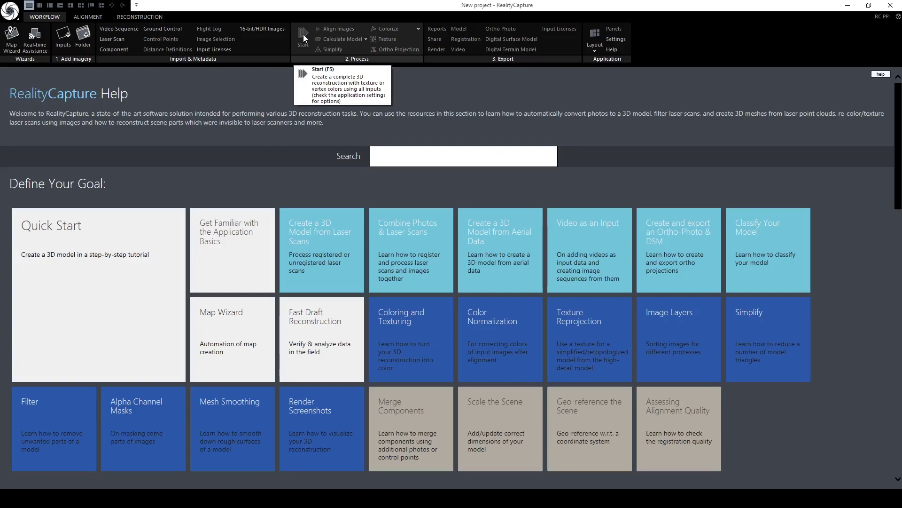
pyautogui.click(40, 6)
pyautogui.click(50, 5)
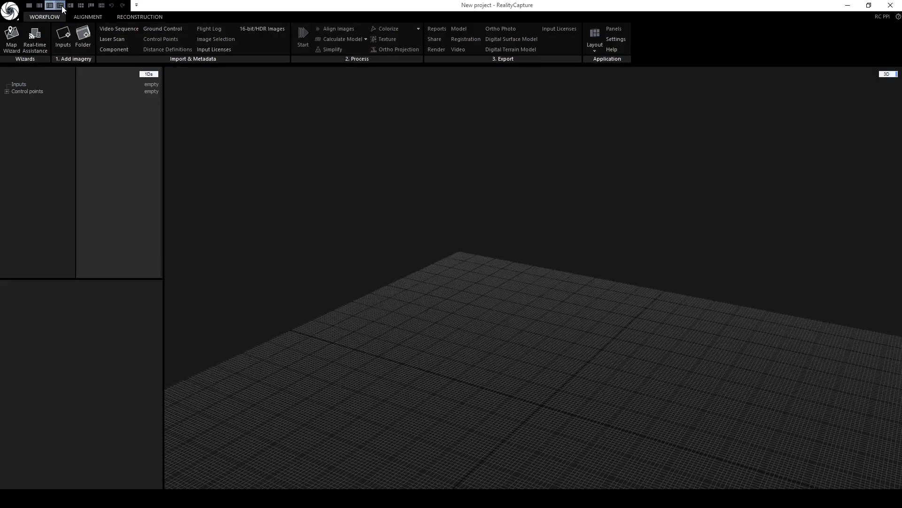
pyautogui.click(60, 6)
pyautogui.click(50, 6)
pyautogui.click(39, 6)
pyautogui.click(91, 6)
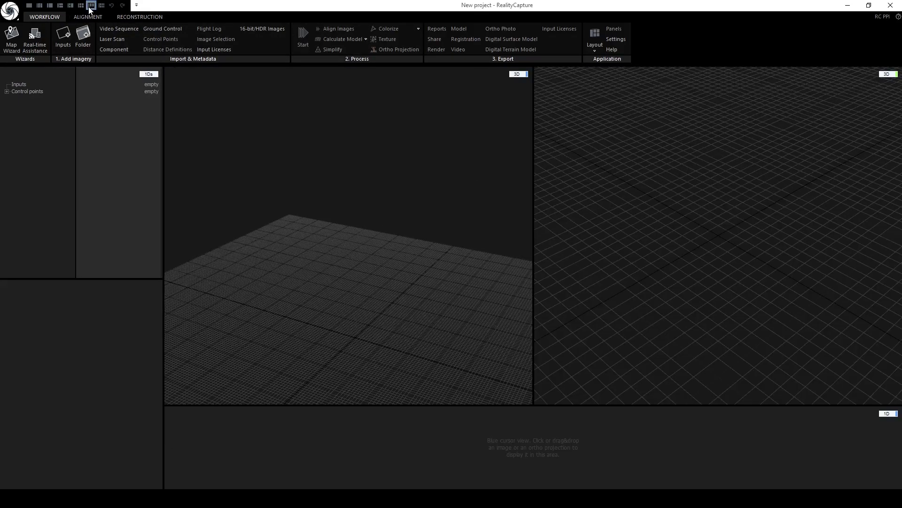
# Try different view types in the second 3D view, changing it to 4D, the console and finally 2D
pyautogui.click(148, 77)
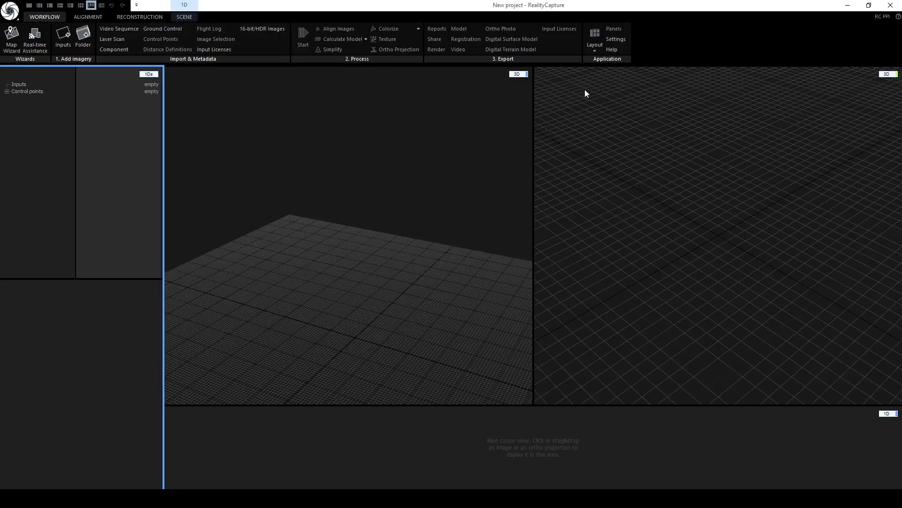
pyautogui.click(518, 74)
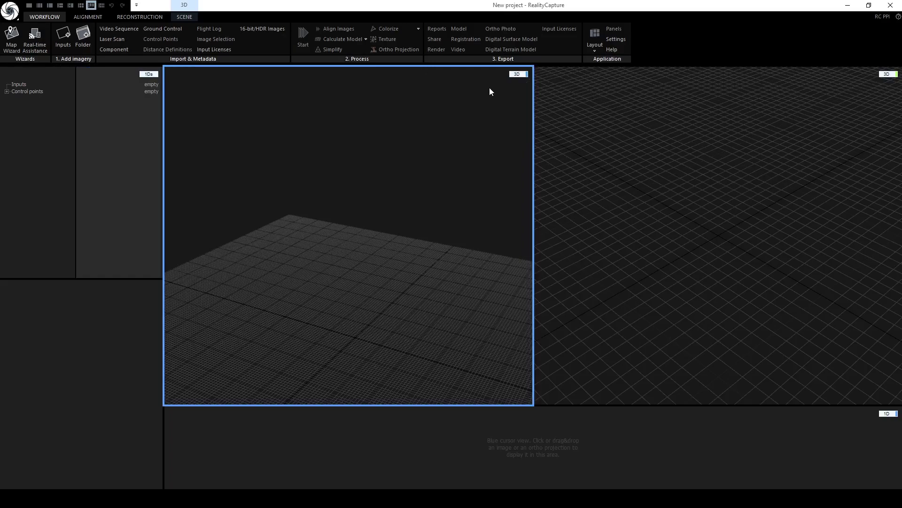
pyautogui.click(887, 74)
pyautogui.click(890, 109)
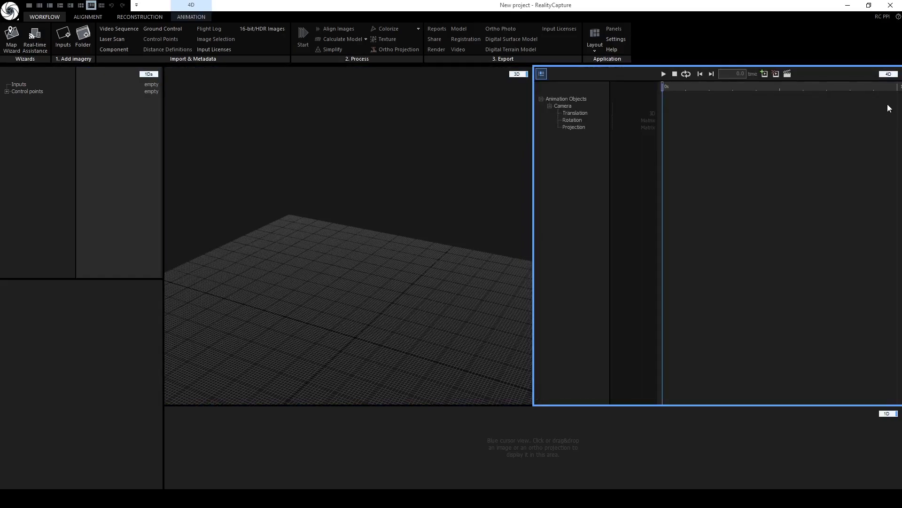
pyautogui.click(888, 75)
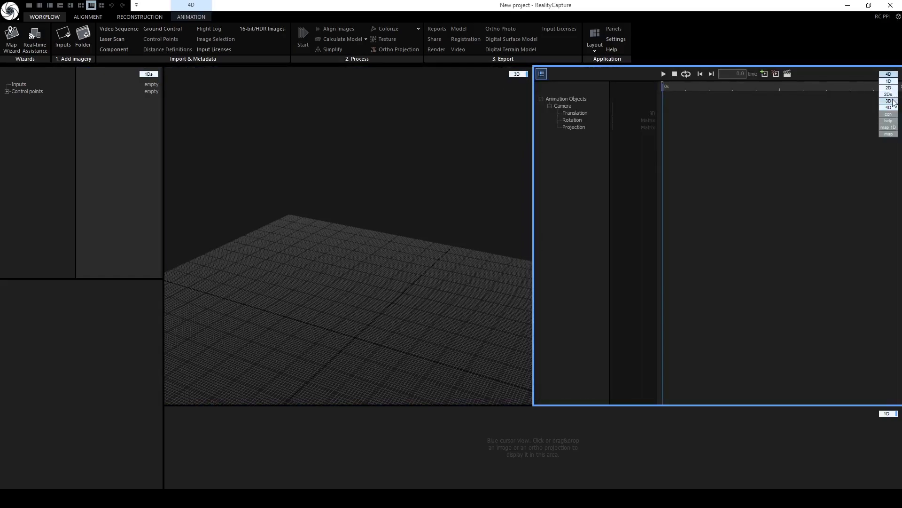
pyautogui.click(888, 114)
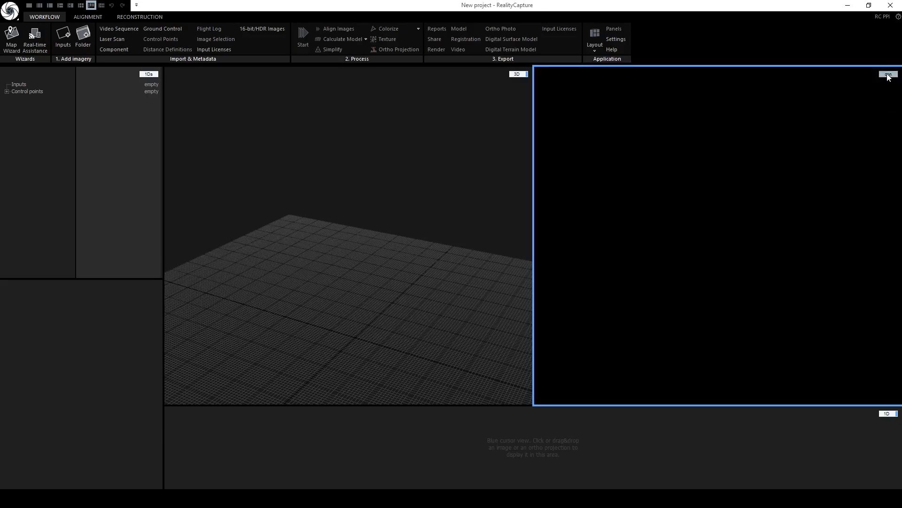
pyautogui.click(888, 75)
pyautogui.click(893, 91)
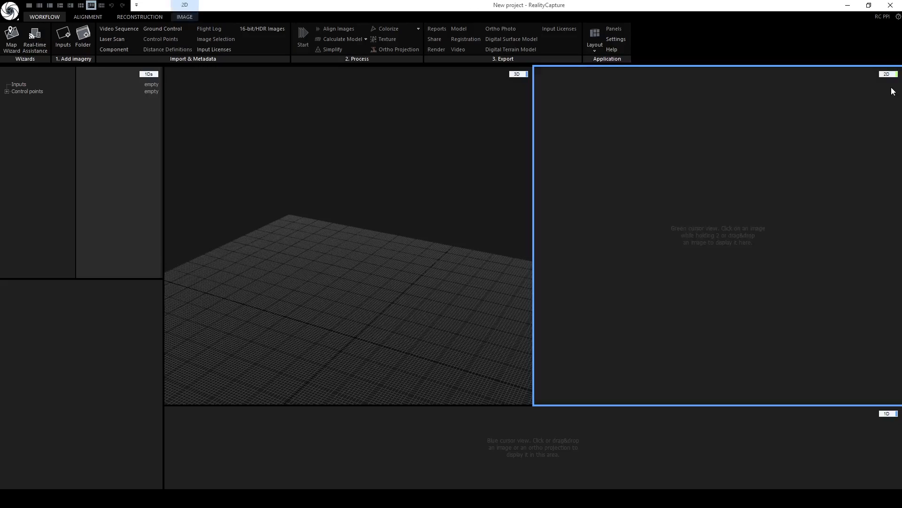
# Restore the layout with the 1Ds list beside one 3D view and import all images from the grave4 folder, including subfolders
pyautogui.click(50, 6)
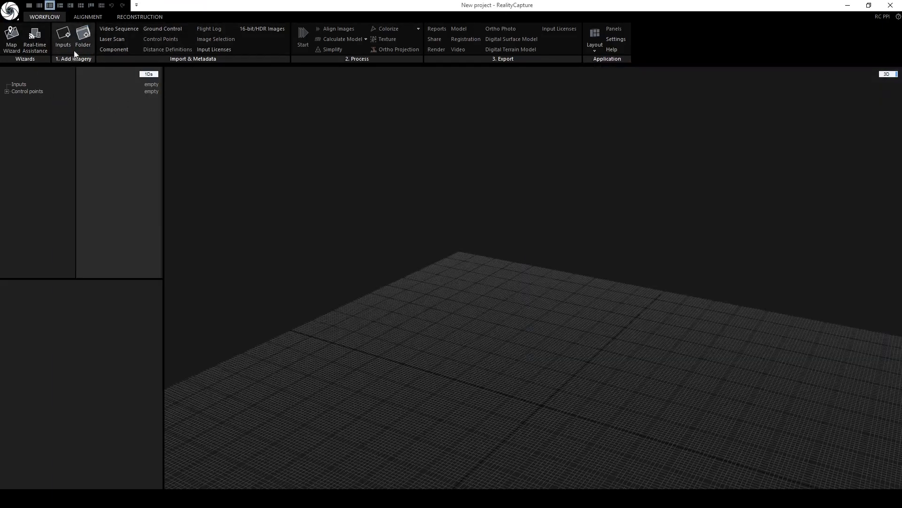
pyautogui.click(85, 39)
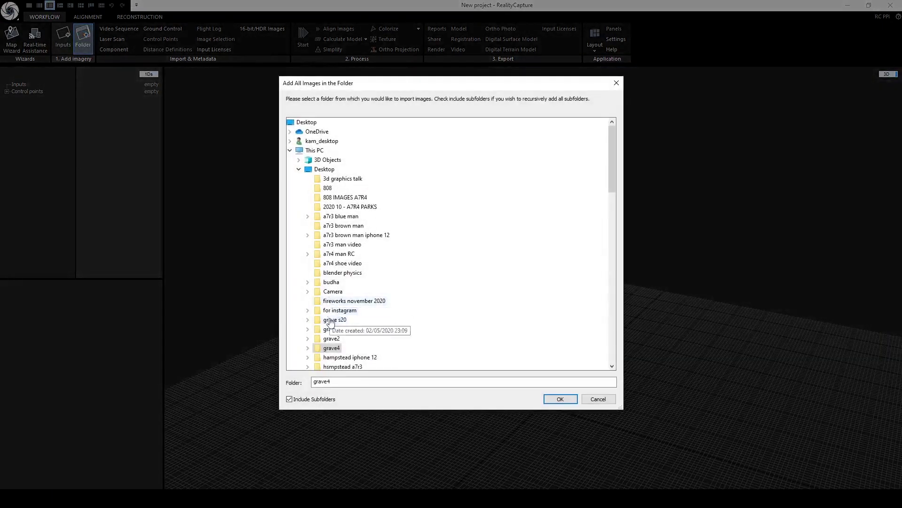
pyautogui.click(559, 399)
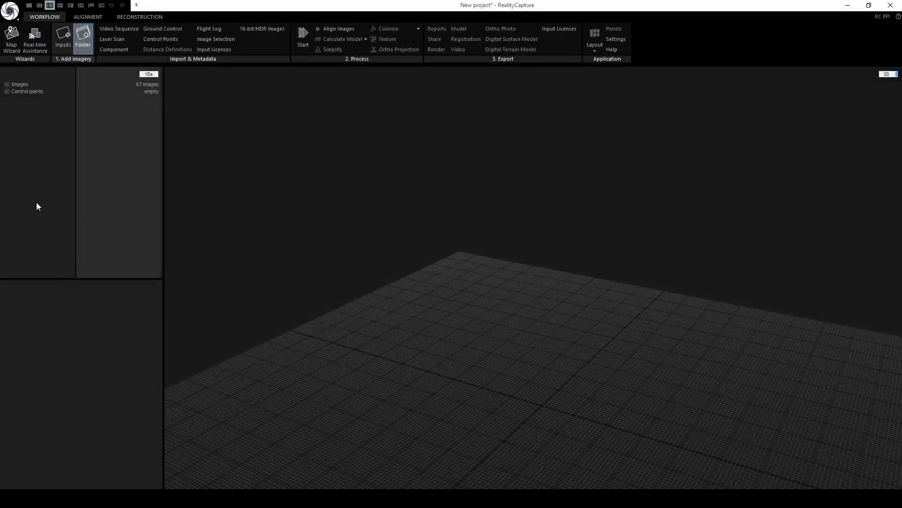
# Expand the image list and preview photos such as 20210327_164848, 20210327_164830 and 20210327_164945 in a 2D view
pyautogui.click(7, 85)
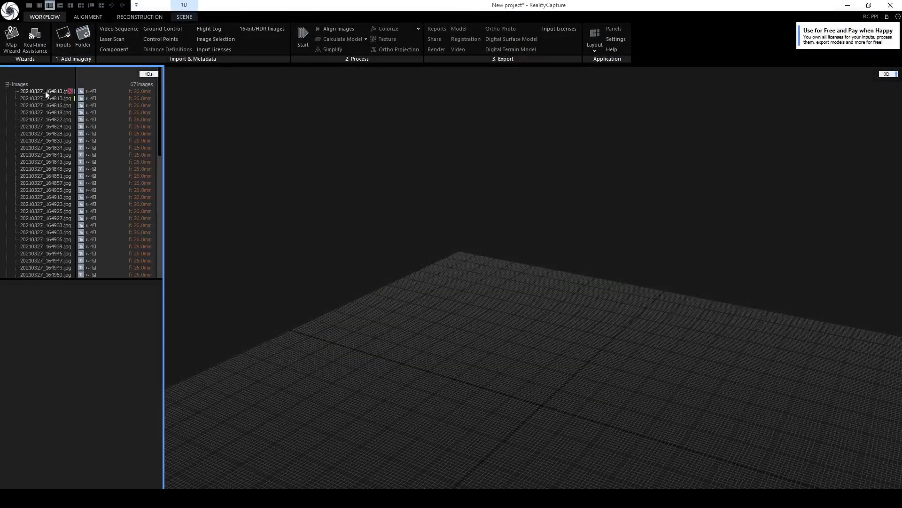
pyautogui.click(49, 101)
pyautogui.click(47, 167)
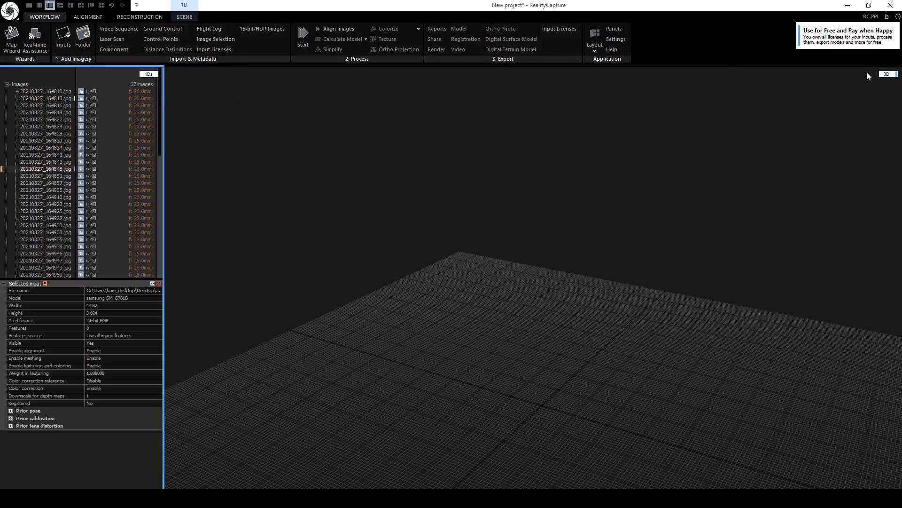
pyautogui.click(887, 74)
pyautogui.click(889, 89)
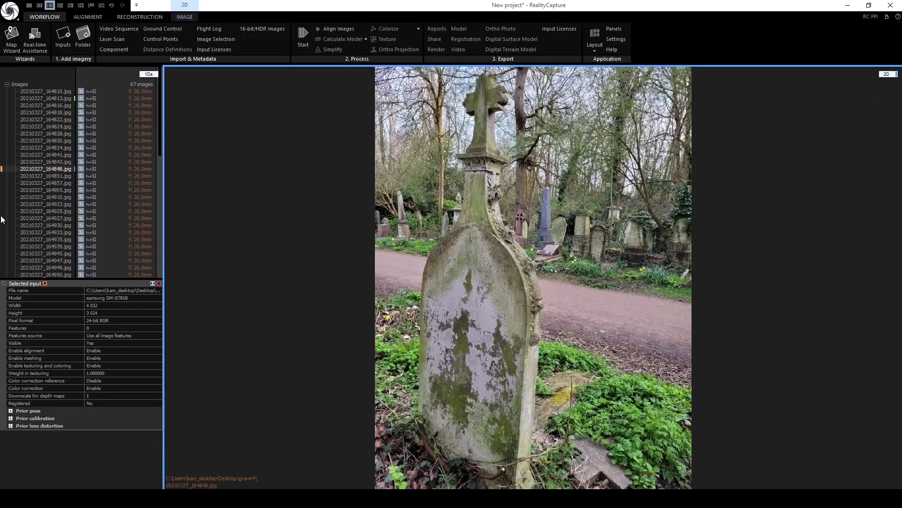
pyautogui.click(49, 204)
pyautogui.click(47, 140)
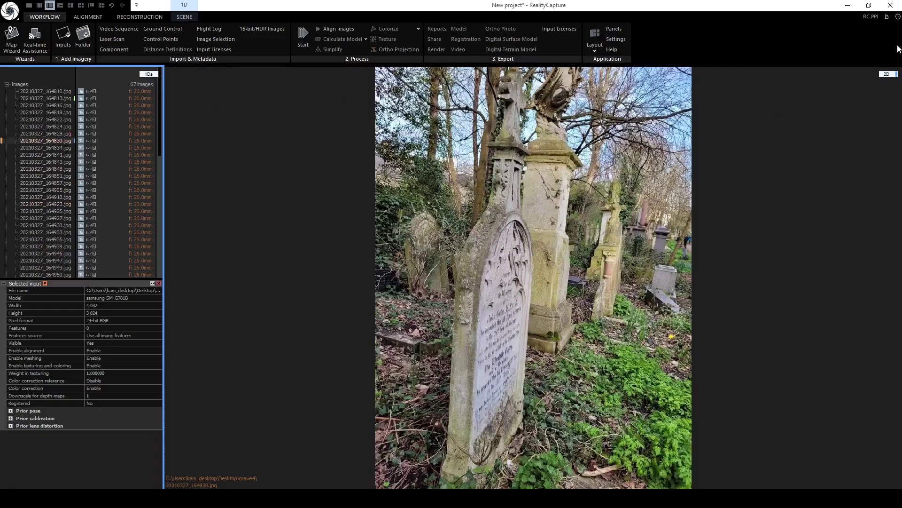
pyautogui.click(35, 254)
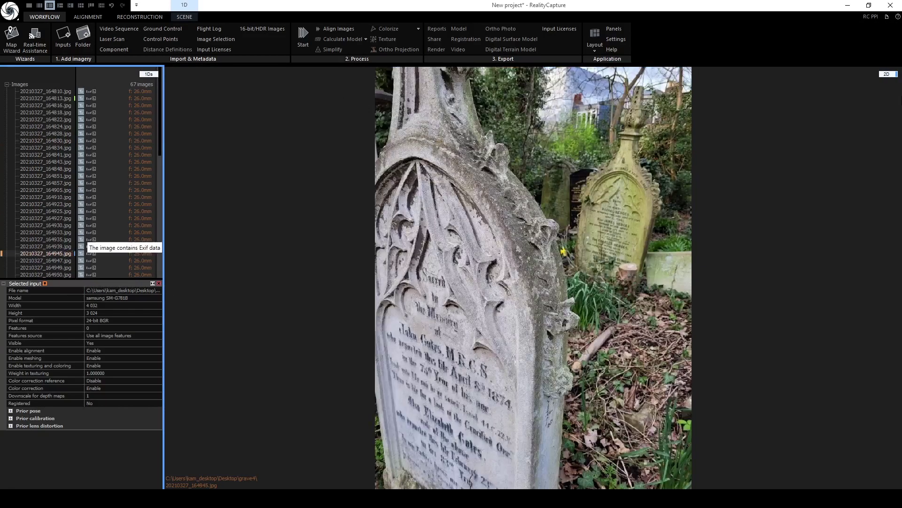
# Show all photos as thumbnails in a 2Ds view, and return to 2D to inspect photos 20210327_164834, 20210327_164848 and 20210327_164930
pyautogui.click(886, 74)
pyautogui.click(892, 94)
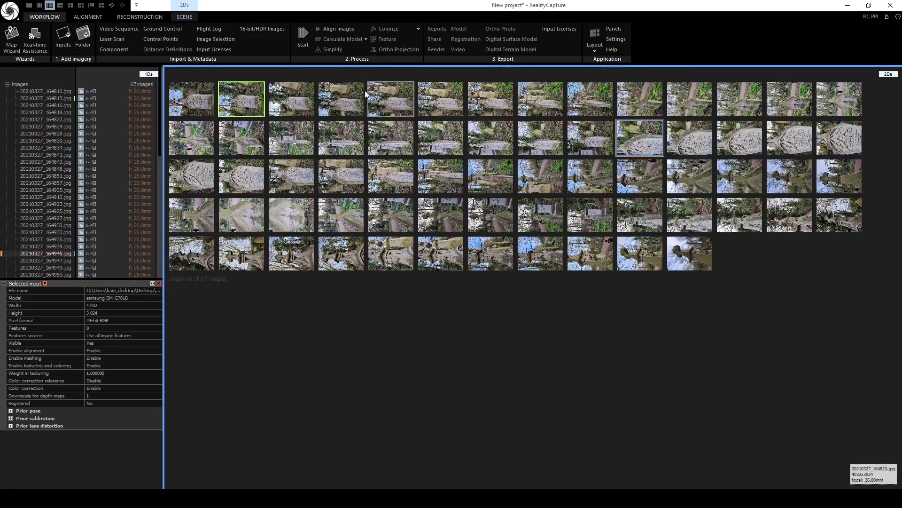
pyautogui.click(894, 78)
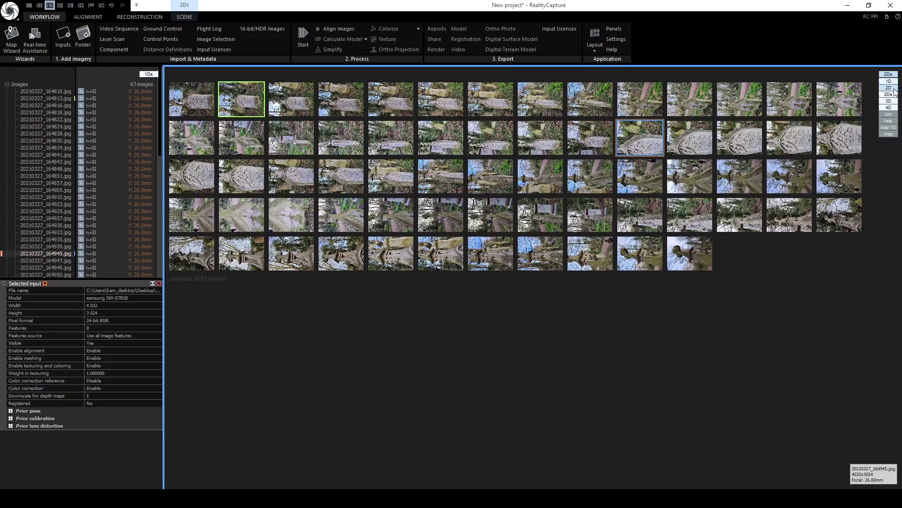
pyautogui.click(896, 92)
pyautogui.click(44, 149)
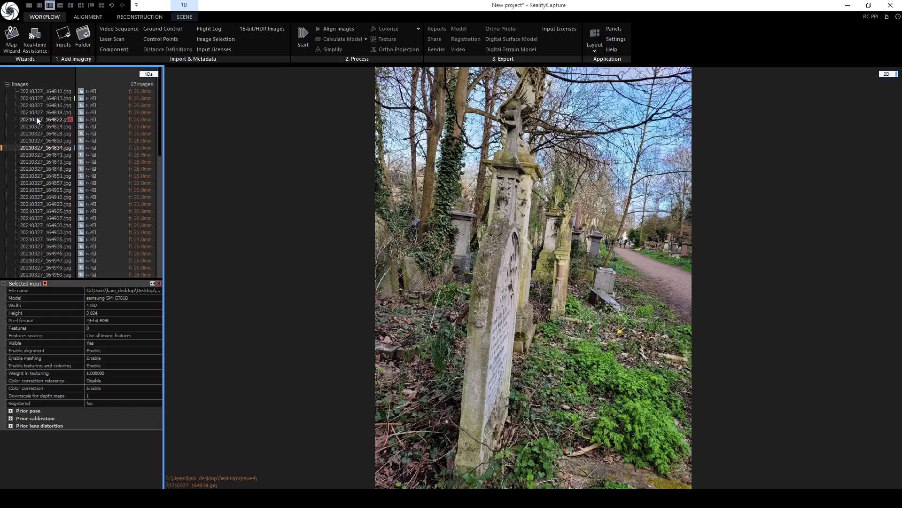
pyautogui.click(37, 169)
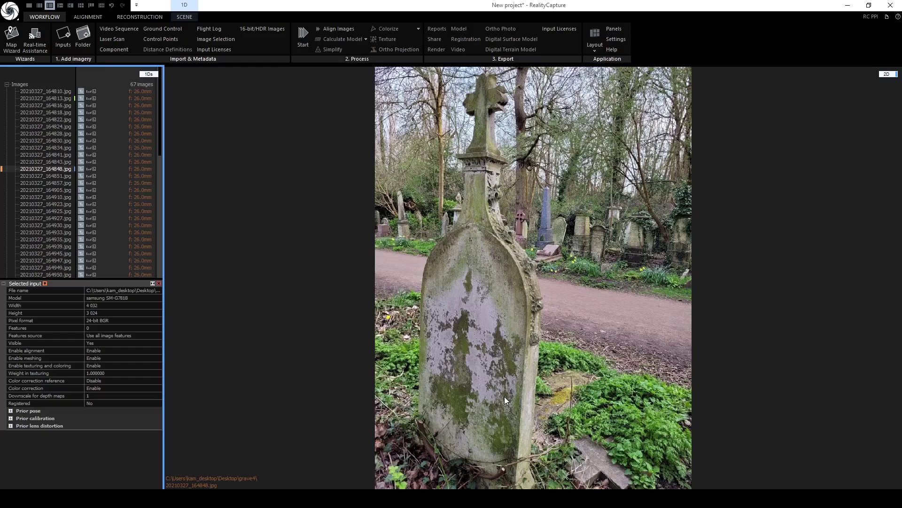
pyautogui.click(30, 225)
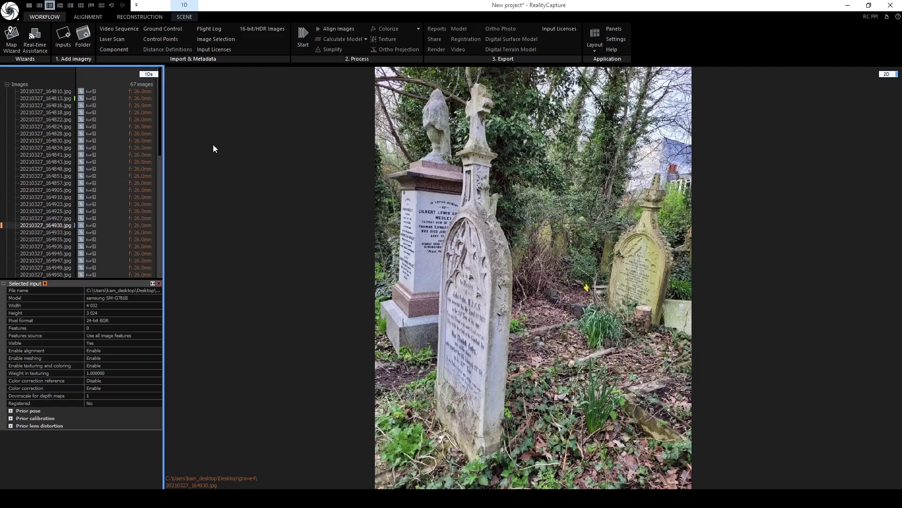
# Display the alignment settings and align the imported gravestone images
pyautogui.click(93, 18)
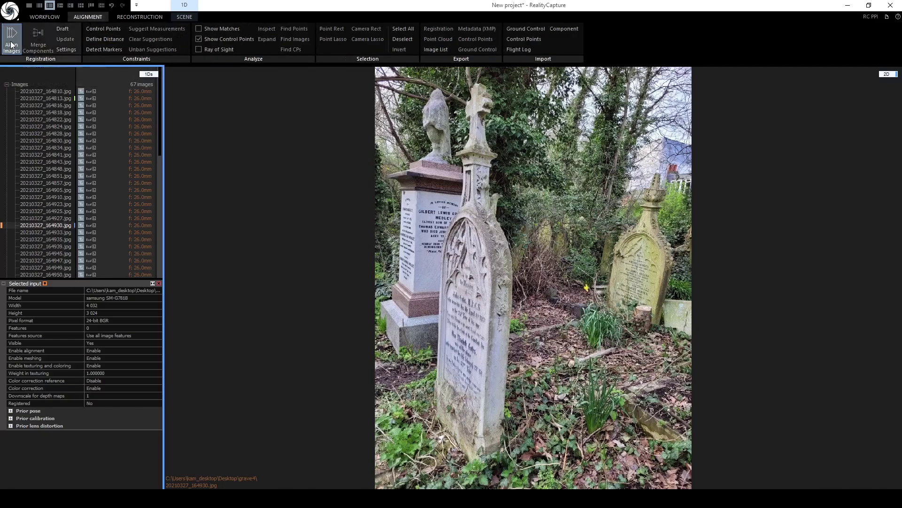
pyautogui.click(64, 49)
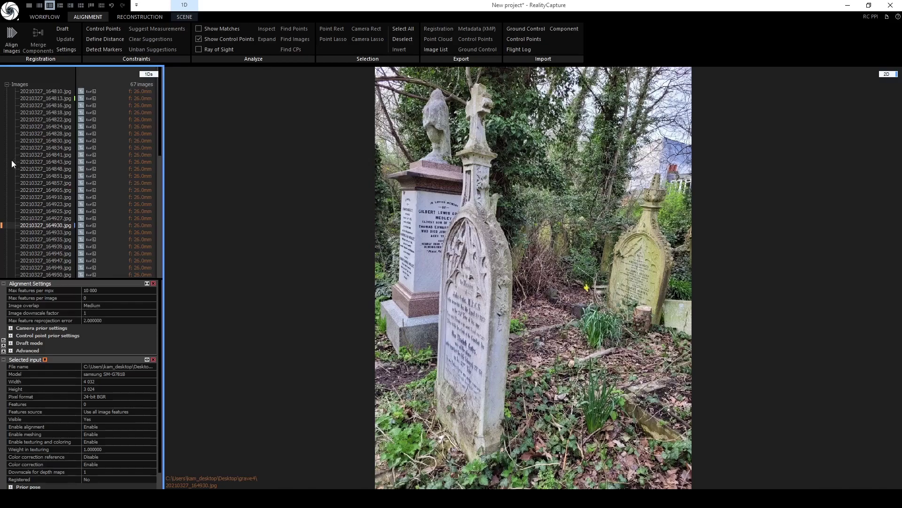
pyautogui.click(12, 40)
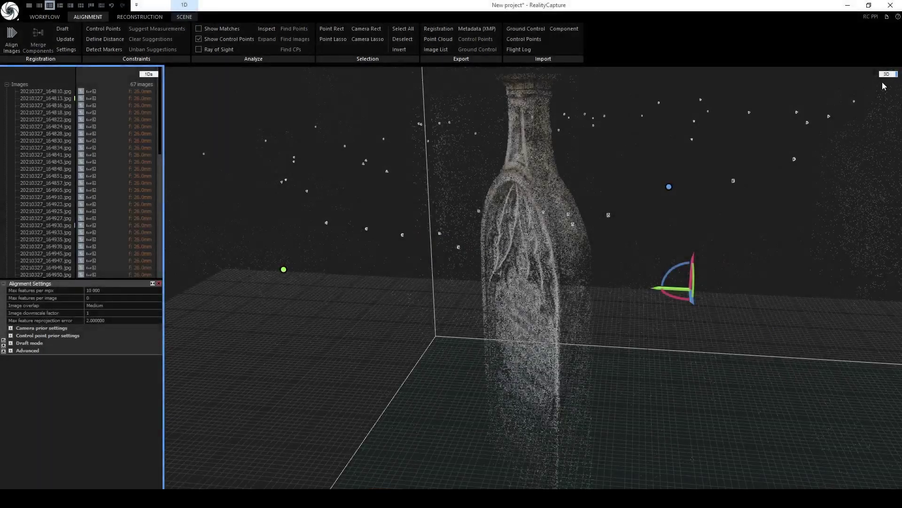
# Shrink the reconstruction region so it tightly encloses the gravestone and leaves out the surrounding points
pyautogui.moveTo(564, 211); pyautogui.dragTo(444, 315)
pyautogui.scroll(-5, 367, 290)
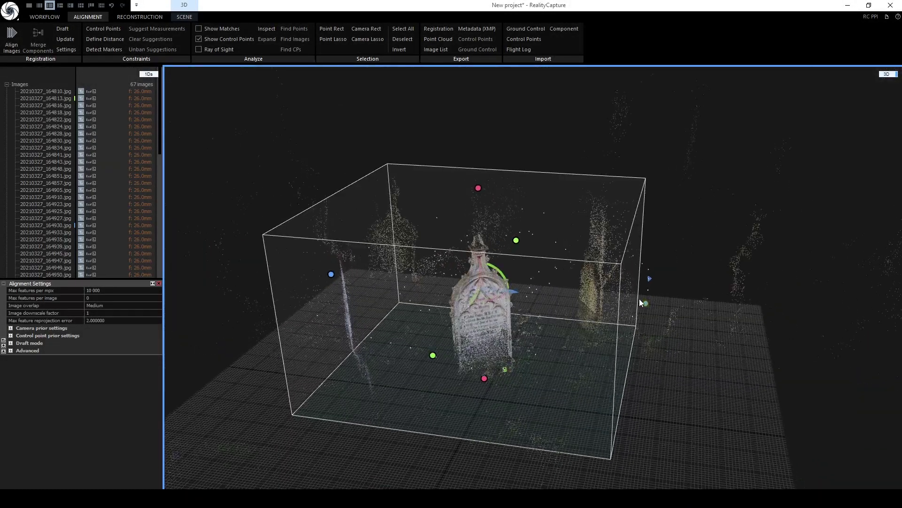
pyautogui.moveTo(647, 306); pyautogui.dragTo(564, 298)
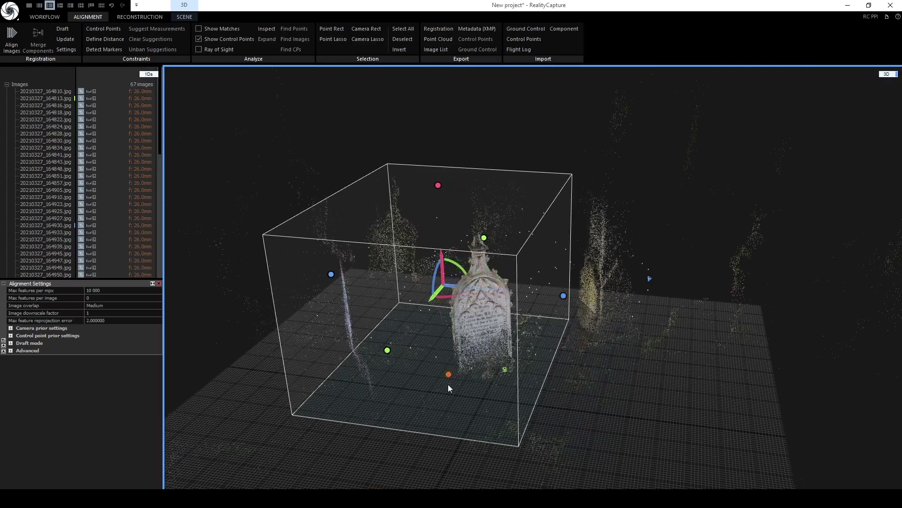
pyautogui.moveTo(447, 385)
pyautogui.mouseDown()
pyautogui.moveTo(368, 387)
pyautogui.moveTo(292, 304)
pyautogui.moveTo(300, 310)
pyautogui.moveTo(348, 298)
pyautogui.moveTo(438, 342)
pyautogui.moveTo(296, 282)
pyautogui.moveTo(379, 290)
pyautogui.moveTo(377, 297)
pyautogui.moveTo(430, 320)
pyautogui.moveTo(400, 283)
pyautogui.mouseUp()
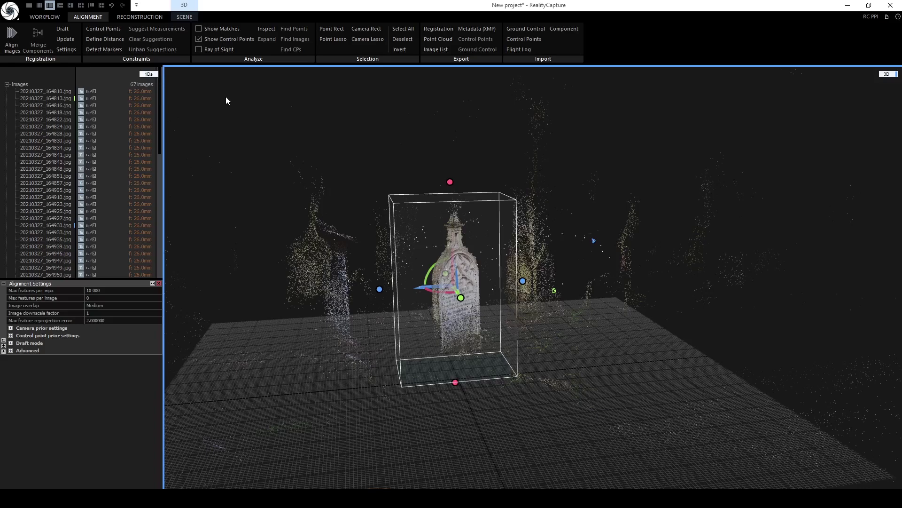
# Calculate the gravestone mesh in Normal Detail
pyautogui.click(134, 17)
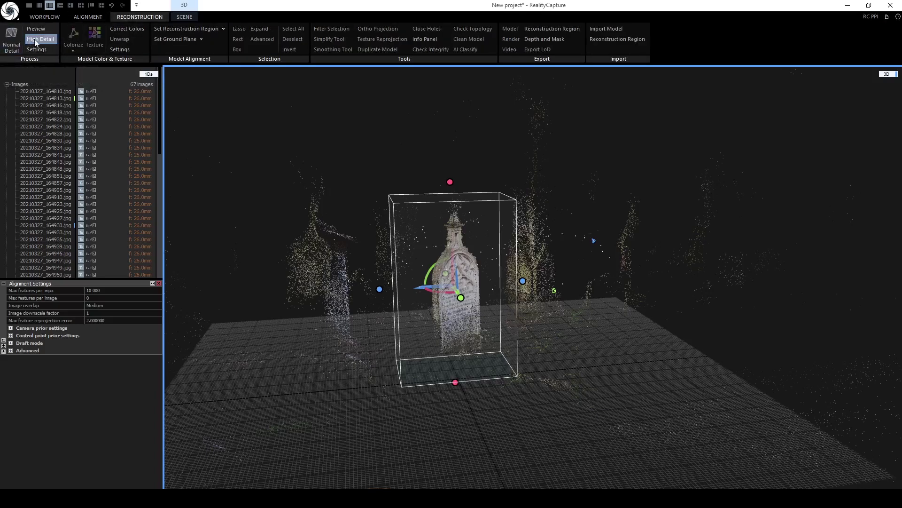
pyautogui.click(10, 46)
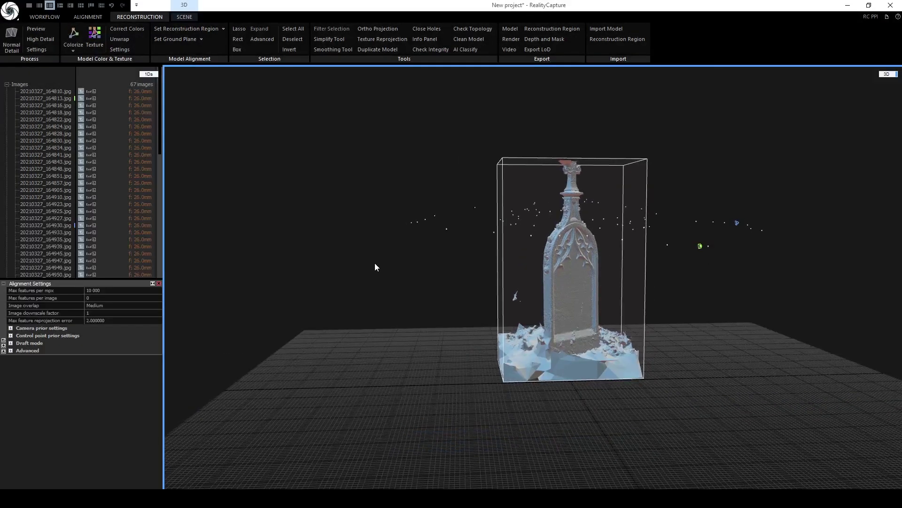
# Examine the reconstructed mesh from several sides, including the cross on top and the surrounding ground
pyautogui.scroll(5, 368, 273)
pyautogui.scroll(-3, 362, 273)
pyautogui.moveTo(362, 273); pyautogui.dragTo(403, 282)
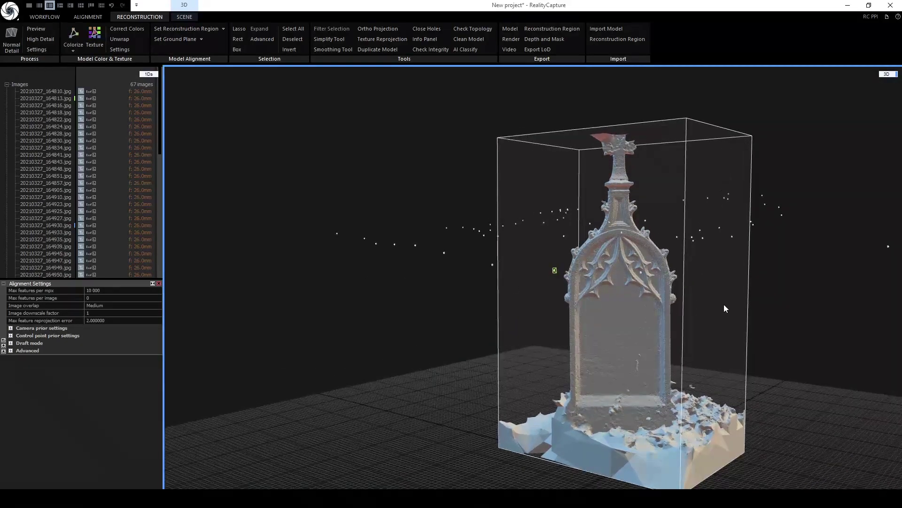
pyautogui.scroll(3, 705, 301)
pyautogui.moveTo(617, 262); pyautogui.dragTo(493, 356)
pyautogui.moveTo(578, 282); pyautogui.dragTo(630, 400)
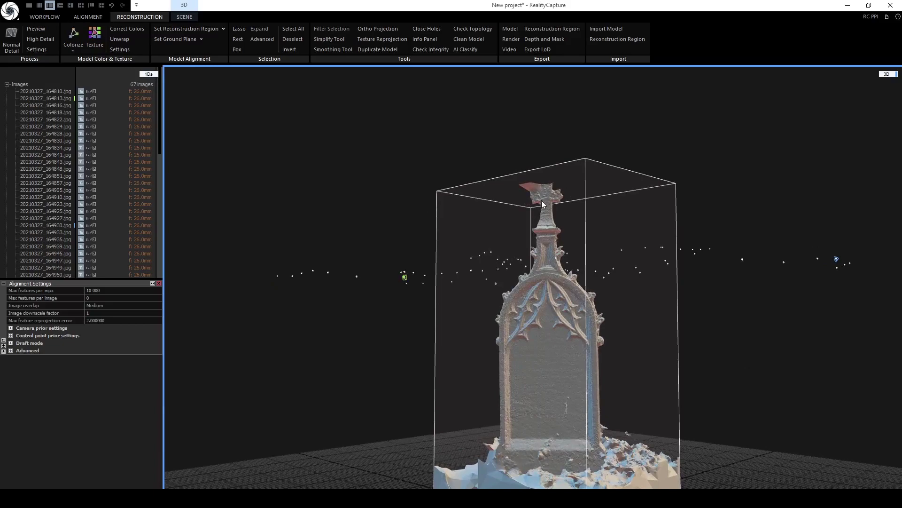
pyautogui.moveTo(409, 224); pyautogui.dragTo(365, 304)
pyautogui.scroll(-5, 430, 242)
pyautogui.scroll(2, 366, 307)
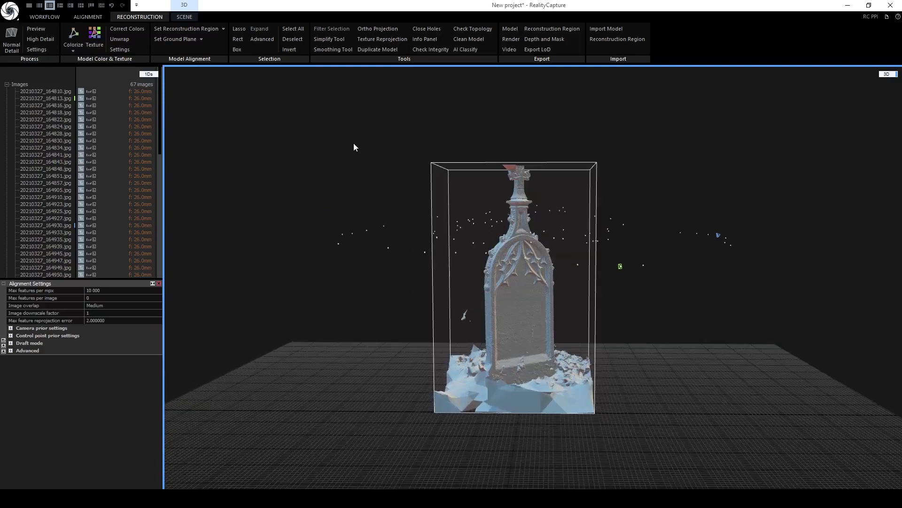
# Set the scene display to the Top view and frame the whole model
pyautogui.click(239, 40)
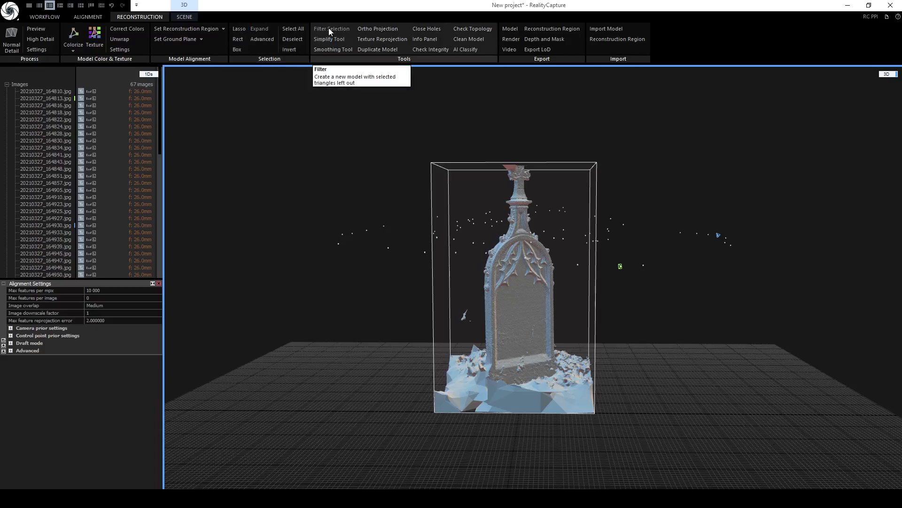
pyautogui.click(185, 16)
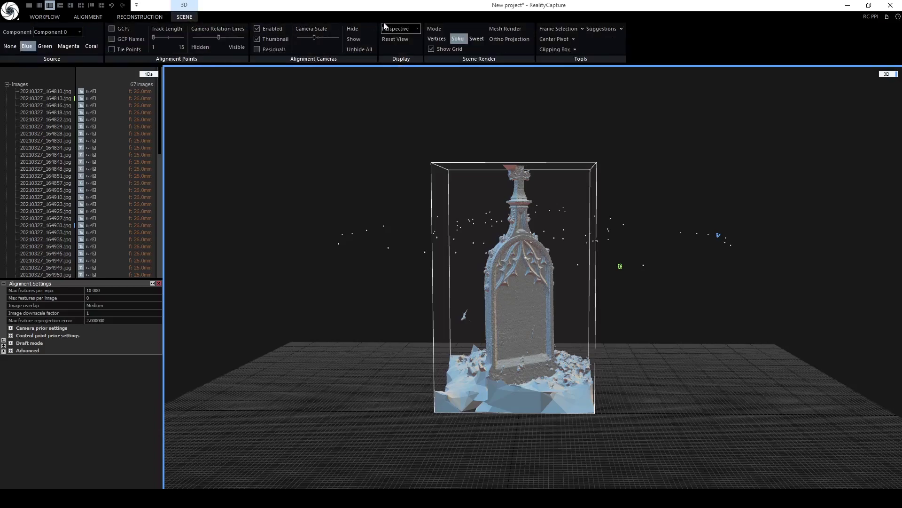
pyautogui.click(401, 28)
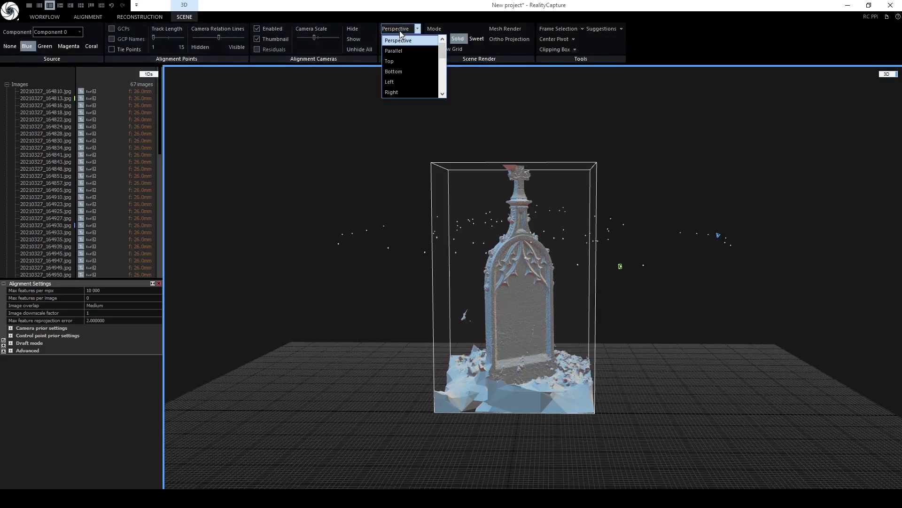
pyautogui.click(410, 61)
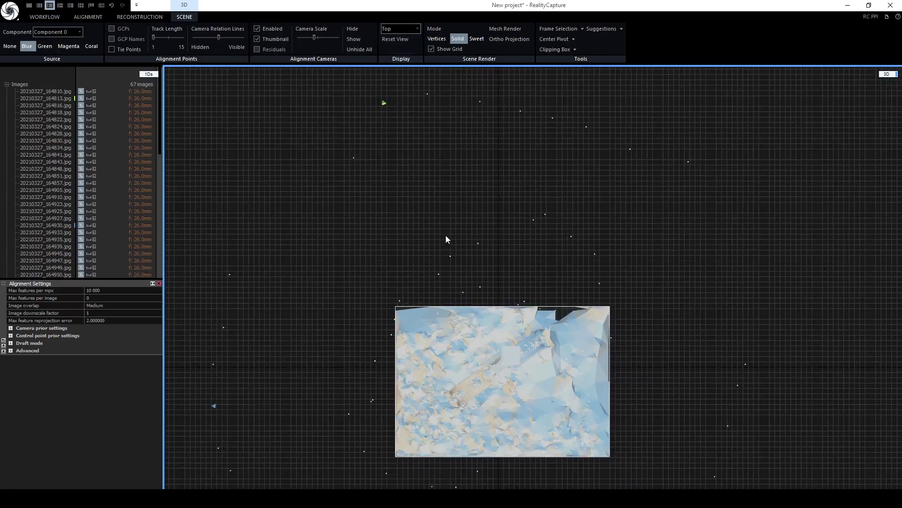
pyautogui.moveTo(446, 236); pyautogui.dragTo(397, 189, button='right')
pyautogui.scroll(2, 398, 191)
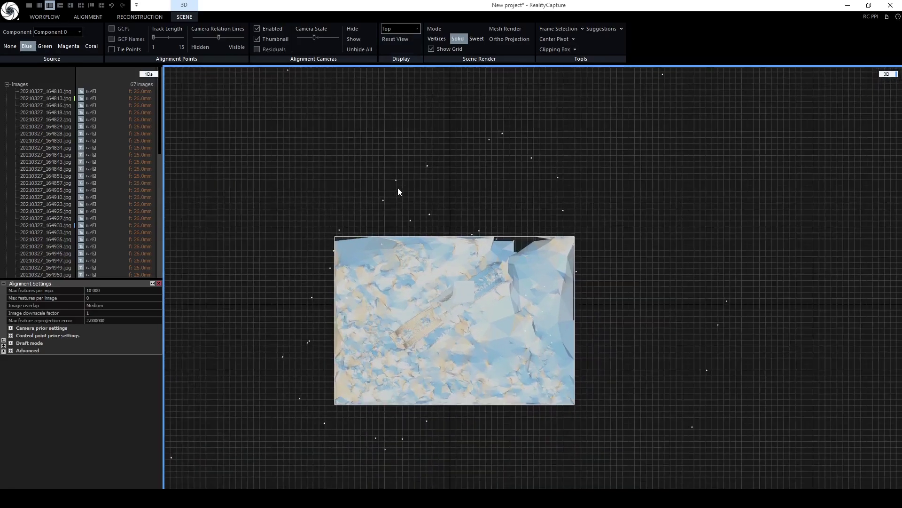
# Lasso-select the excess ground along the back-left corner and the right edge, and filter it out of the model
pyautogui.click(139, 17)
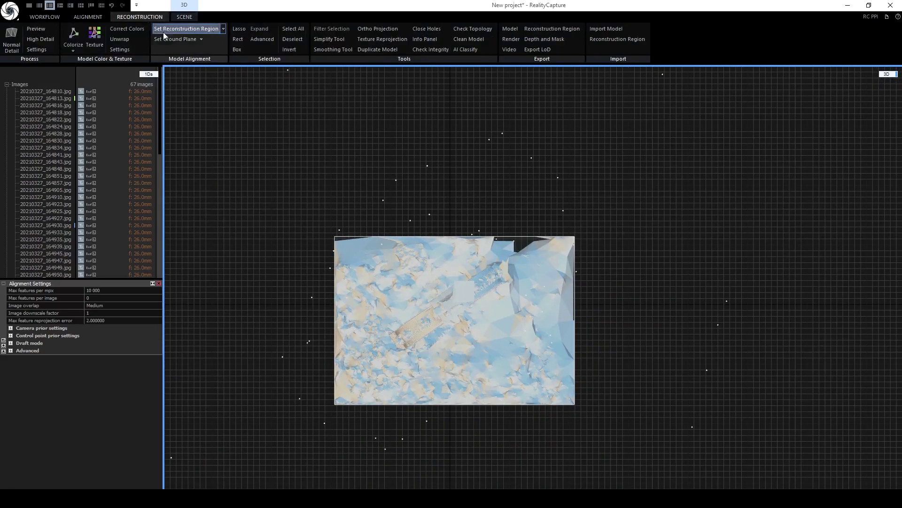
pyautogui.click(239, 29)
pyautogui.moveTo(523, 224)
pyautogui.mouseDown()
pyautogui.moveTo(357, 308)
pyautogui.moveTo(272, 279)
pyautogui.moveTo(344, 161)
pyautogui.moveTo(554, 150)
pyautogui.moveTo(623, 223)
pyautogui.moveTo(625, 314)
pyautogui.moveTo(591, 410)
pyautogui.moveTo(559, 430)
pyautogui.mouseUp()
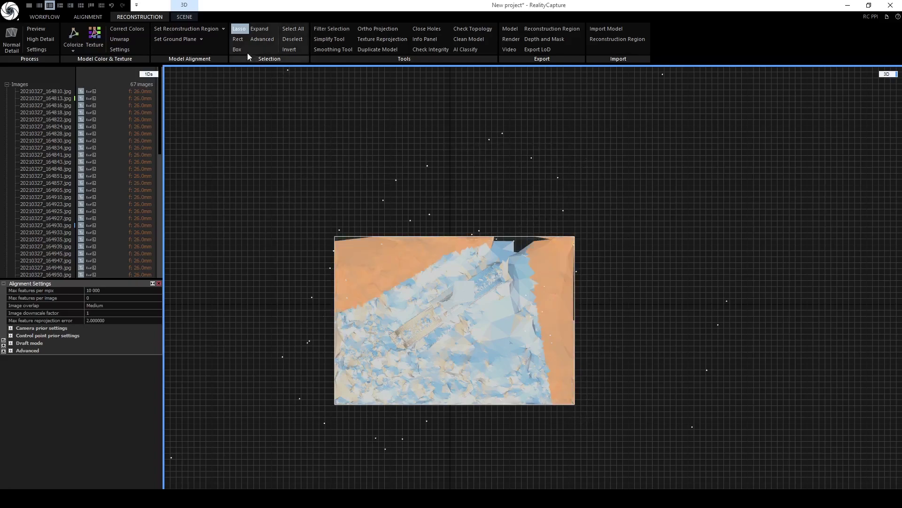
pyautogui.click(332, 30)
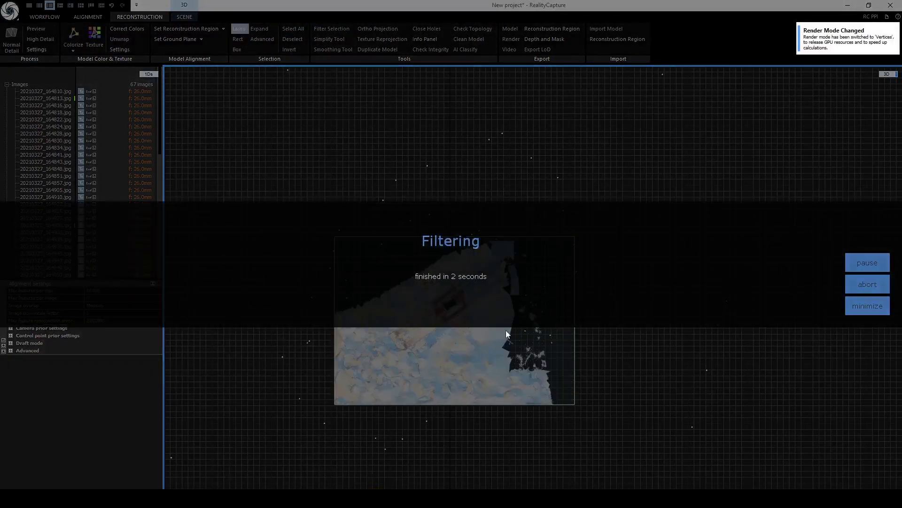
# Select the ground strip along the lower edge of the top view with a rectangle and filter it out
pyautogui.click(237, 39)
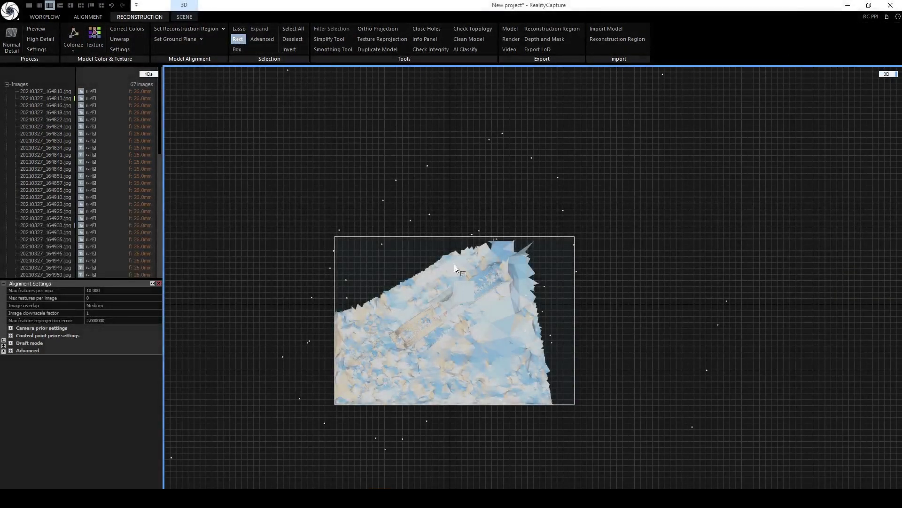
pyautogui.moveTo(638, 445); pyautogui.dragTo(269, 365)
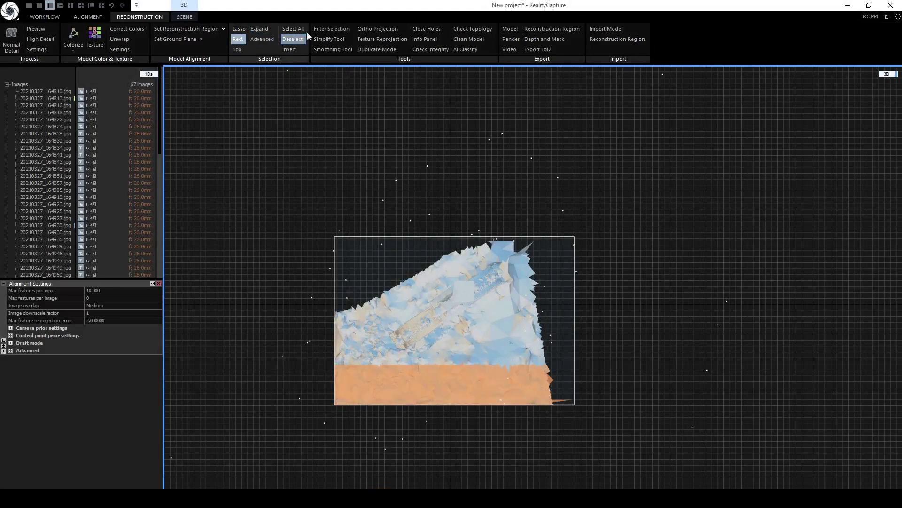
pyautogui.click(321, 29)
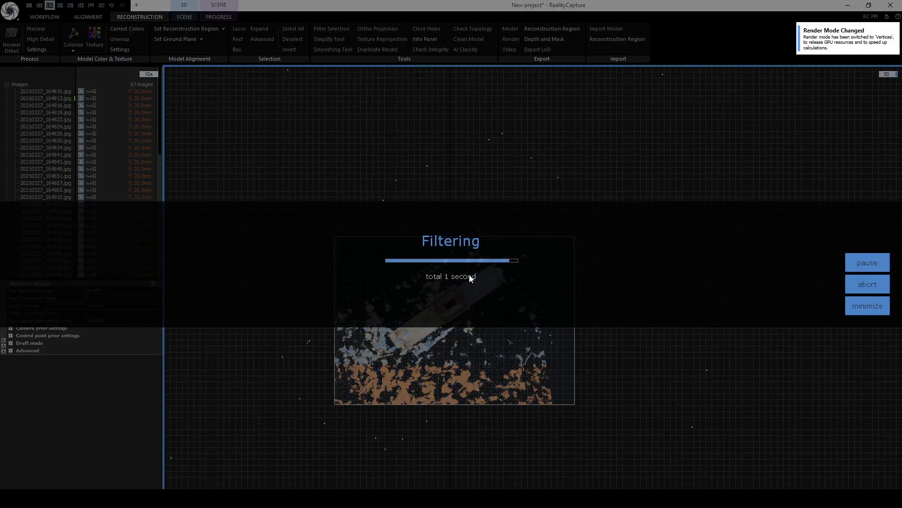
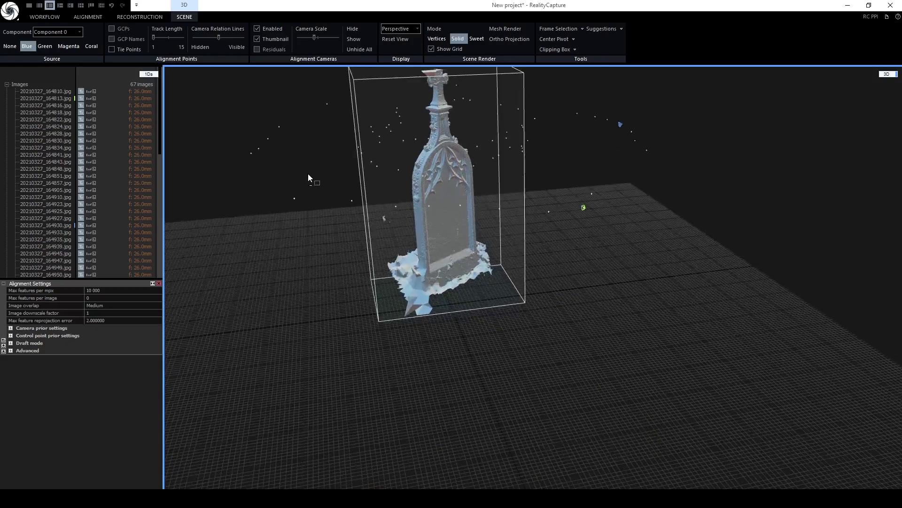
# Select the largest connected component with the Advanced selection tool, invert the selection and filter out the loose floating pieces
pyautogui.scroll(5, 362, 188)
pyautogui.scroll(-8, 442, 286)
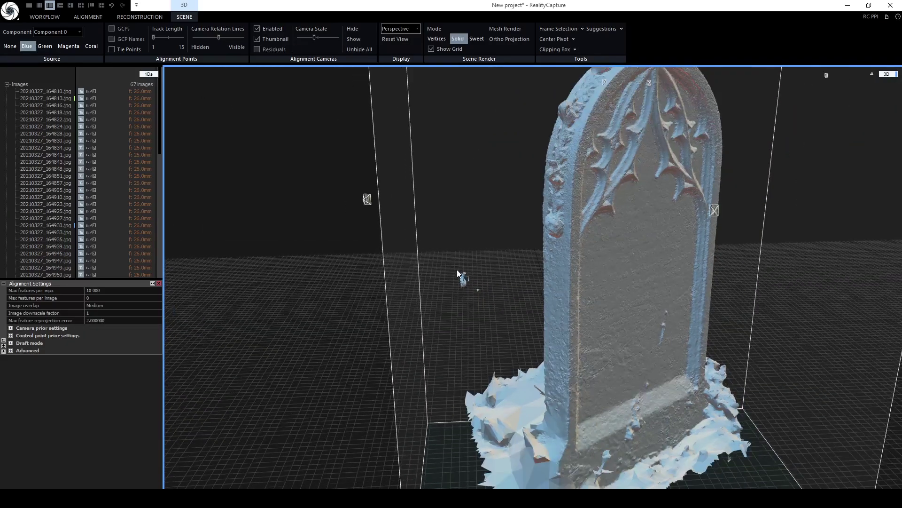
pyautogui.click(151, 17)
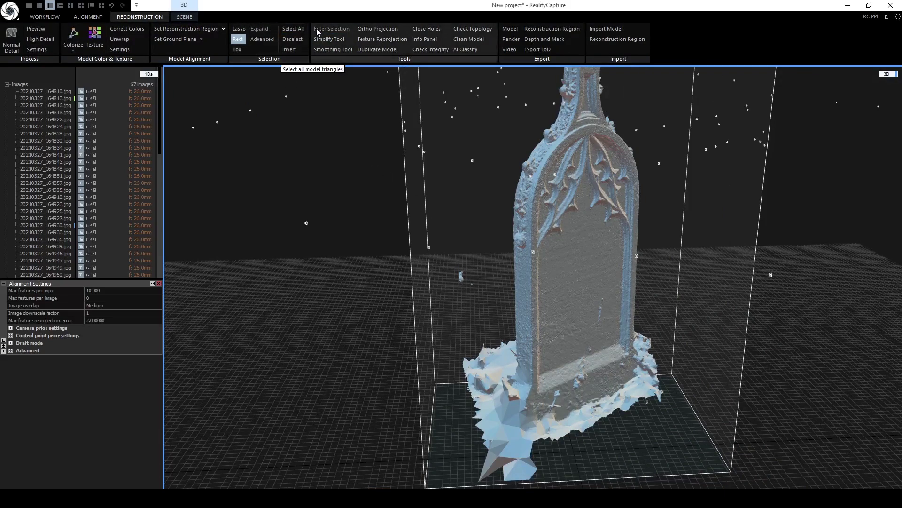
pyautogui.click(262, 39)
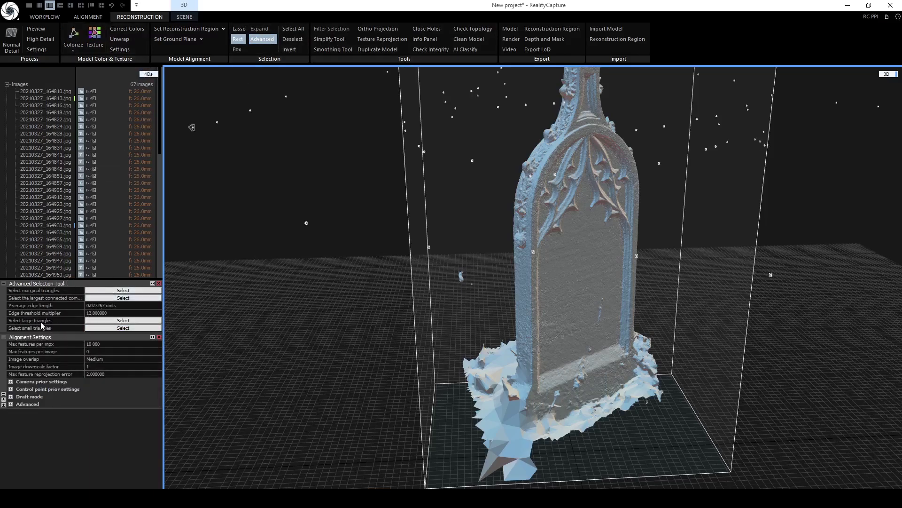
pyautogui.click(114, 298)
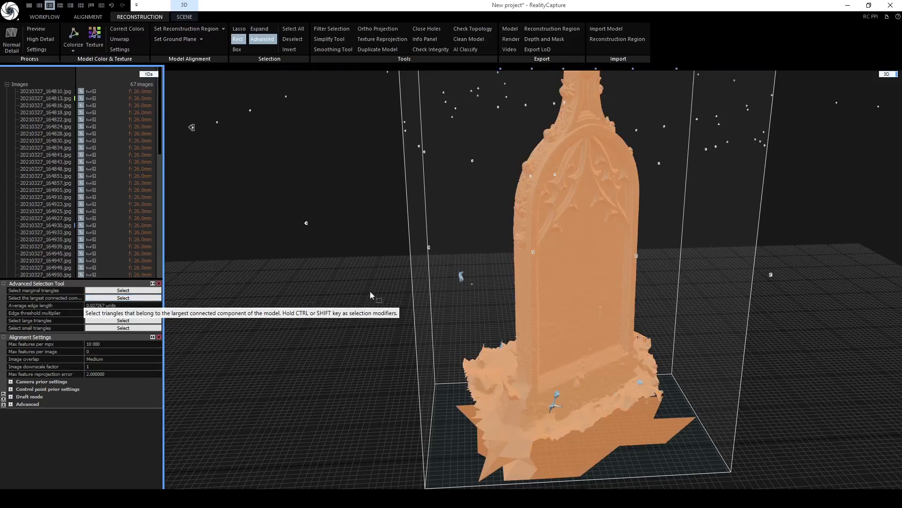
pyautogui.moveTo(347, 264); pyautogui.dragTo(435, 266)
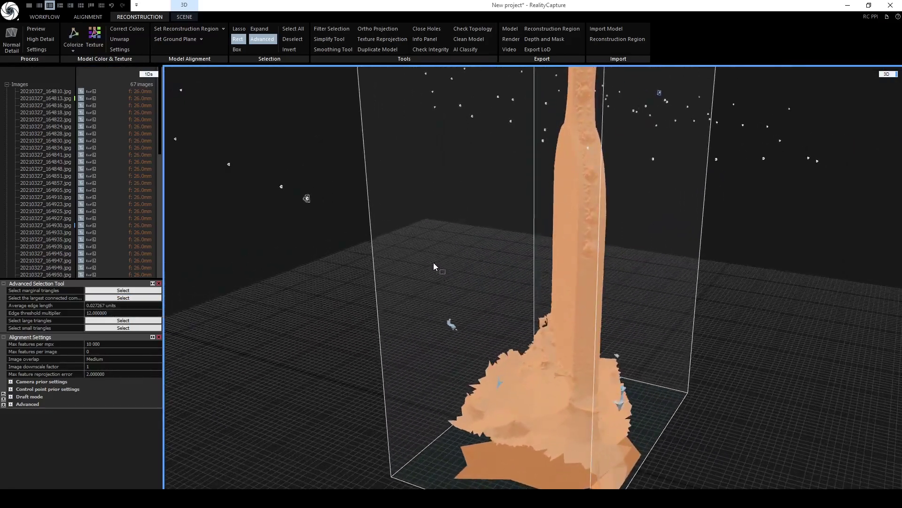
pyautogui.click(291, 50)
pyautogui.click(332, 28)
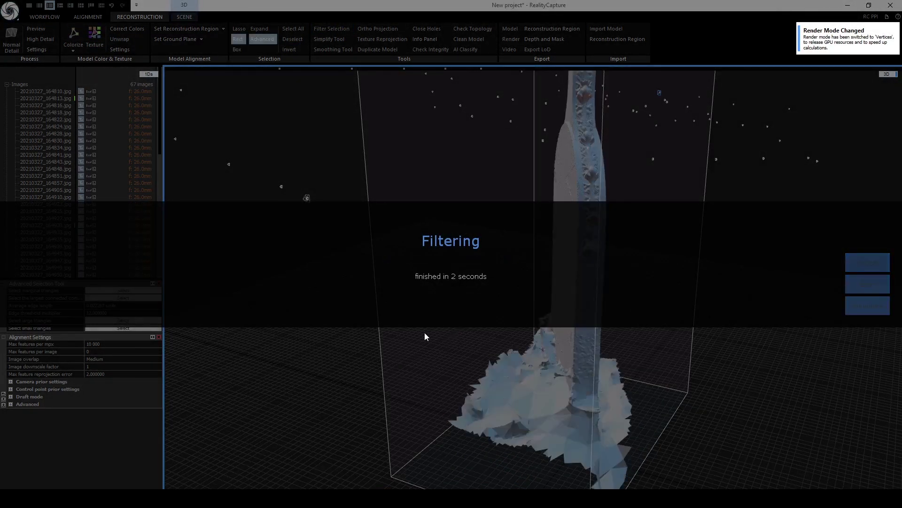
# Smooth the model with the Smoothing Tool, using noise removal, style All, weight 0.5 and 5 iterations
pyautogui.moveTo(430, 334); pyautogui.dragTo(384, 324)
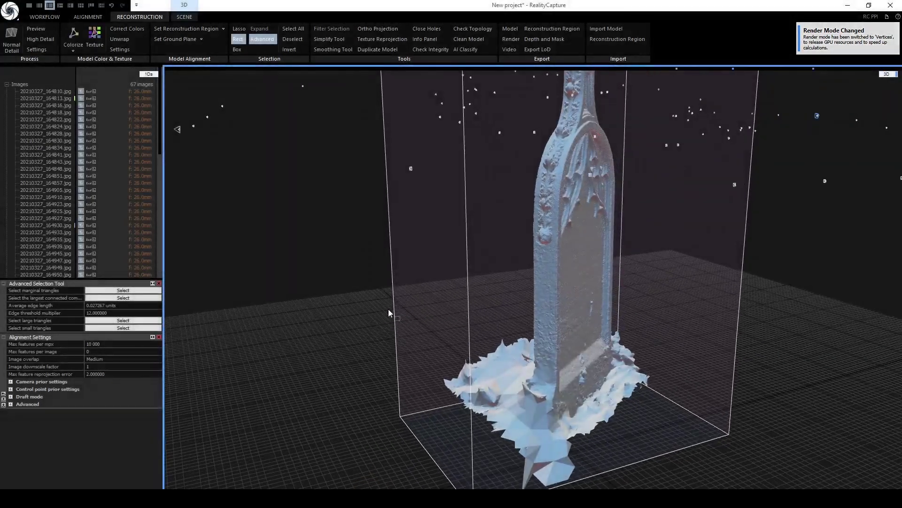
pyautogui.click(333, 49)
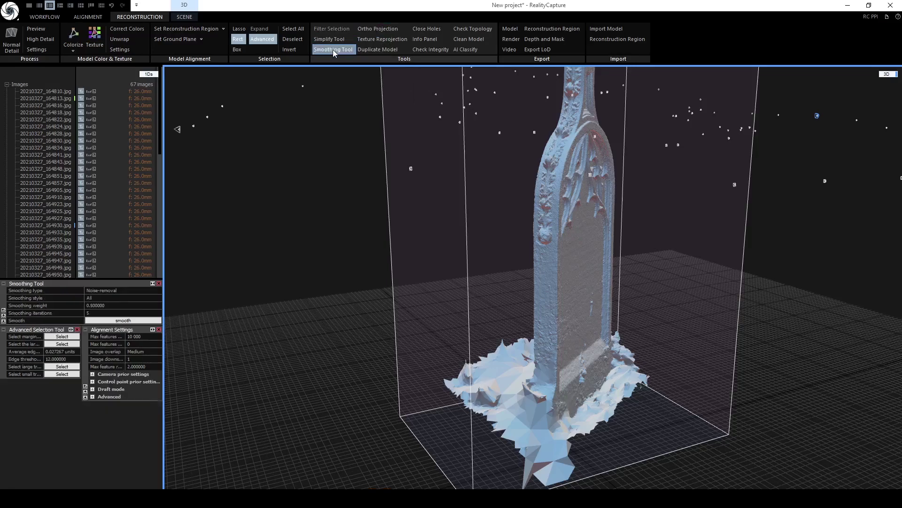
pyautogui.click(125, 321)
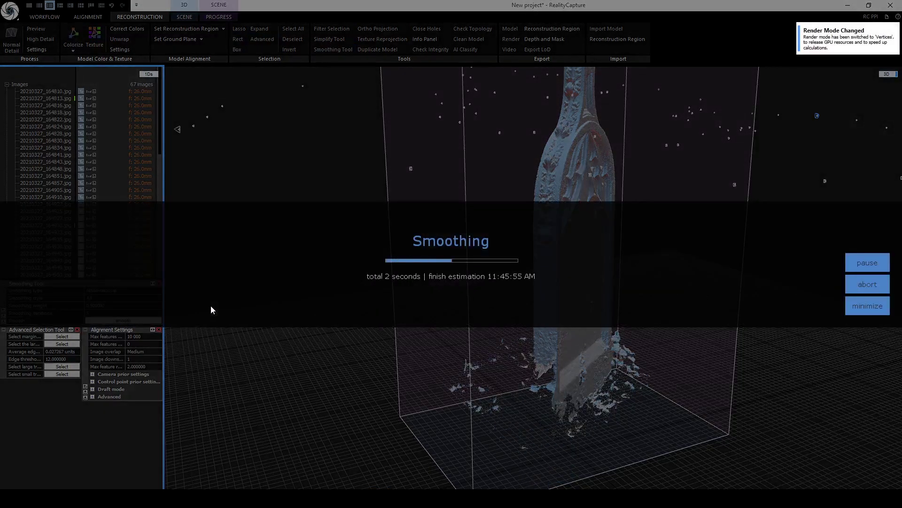
# Inspect the back of the smoothed gravestone and check the model's topology
pyautogui.moveTo(501, 187); pyautogui.dragTo(346, 224)
pyautogui.scroll(3, 484, 259)
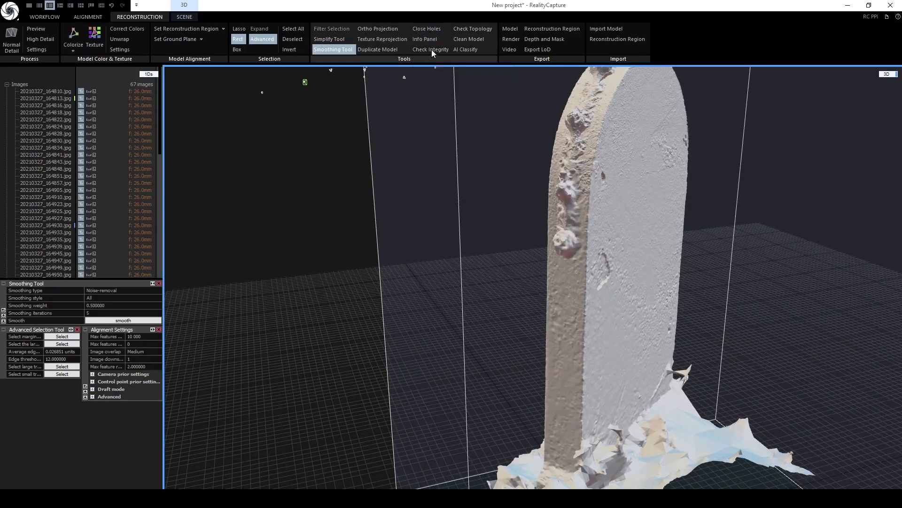
pyautogui.click(467, 29)
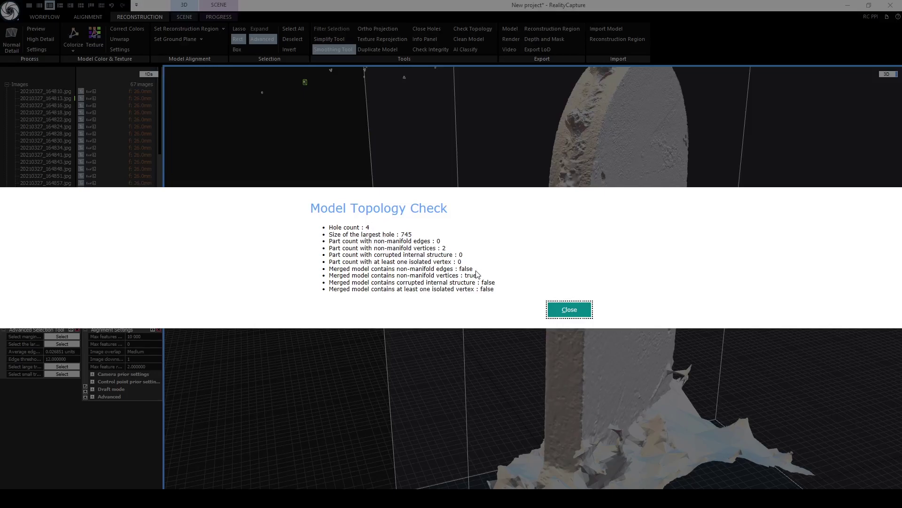
pyautogui.click(569, 309)
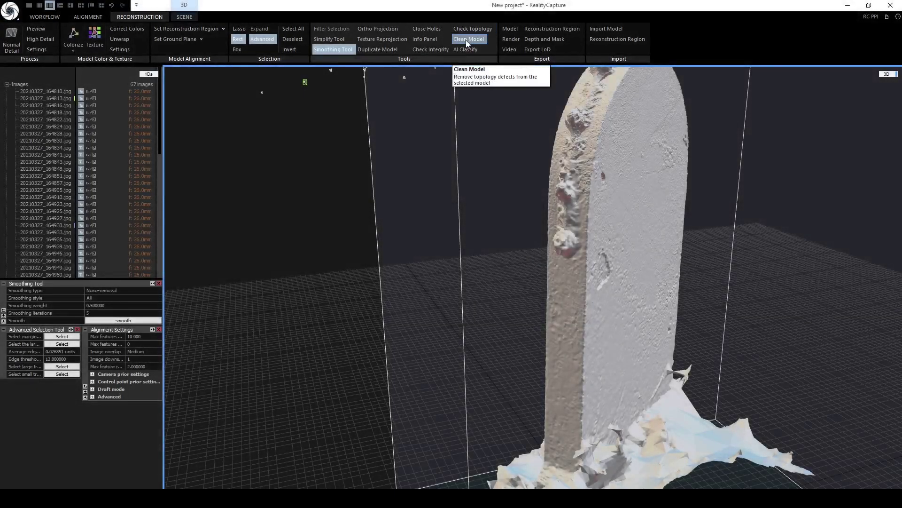
# Clean the model's topology defects, close the hole under its base and view the result from the front
pyautogui.click(466, 41)
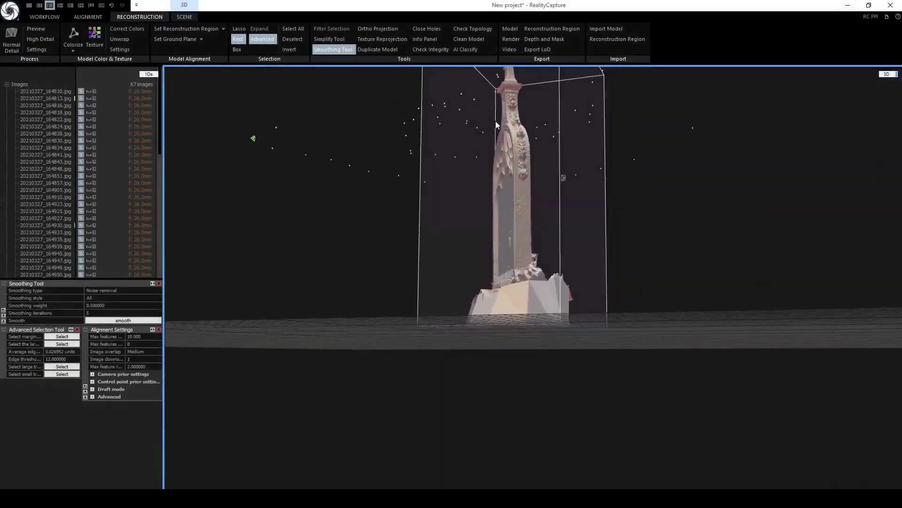
pyautogui.moveTo(496, 123); pyautogui.dragTo(467, 270)
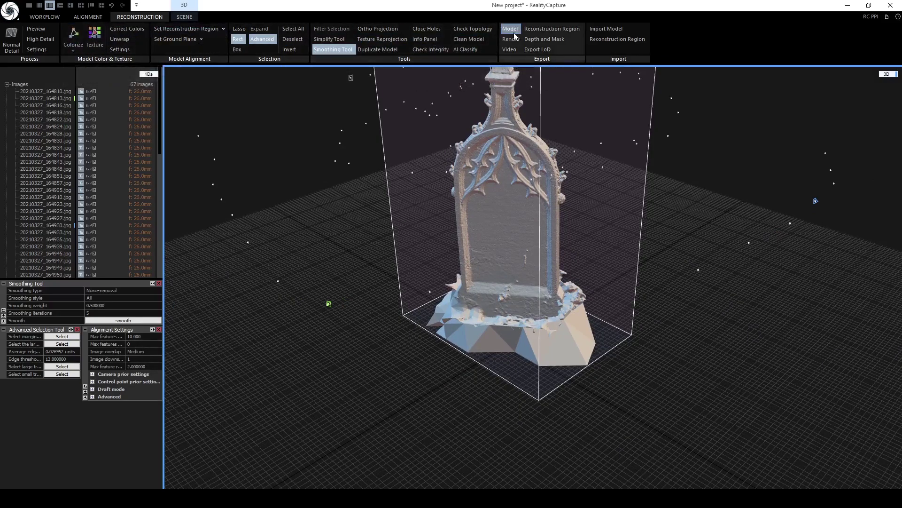
pyautogui.moveTo(320, 177); pyautogui.dragTo(302, 181)
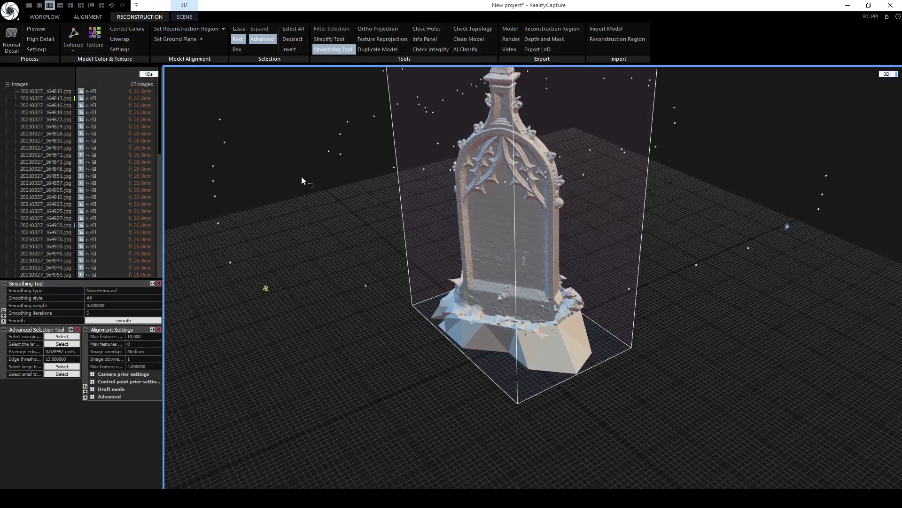
pyautogui.click(95, 40)
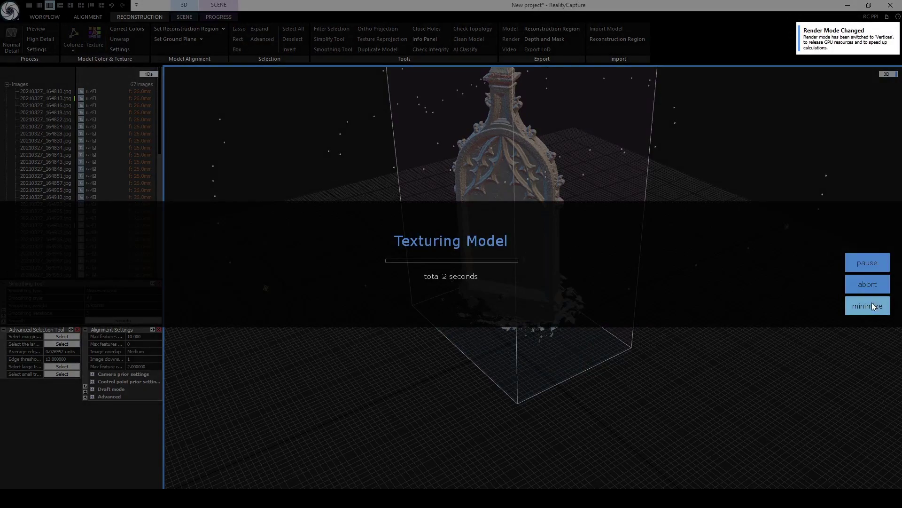
pyautogui.click(868, 285)
pyautogui.click(444, 288)
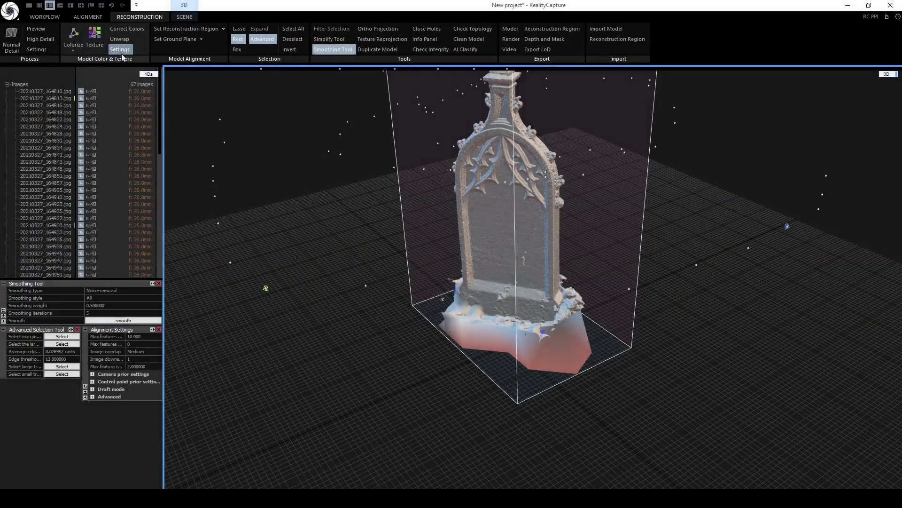
# Set the imported-model default texture resolution to 4096 x 4096 in the color and texture settings and texture the gravestone model
pyautogui.click(120, 51)
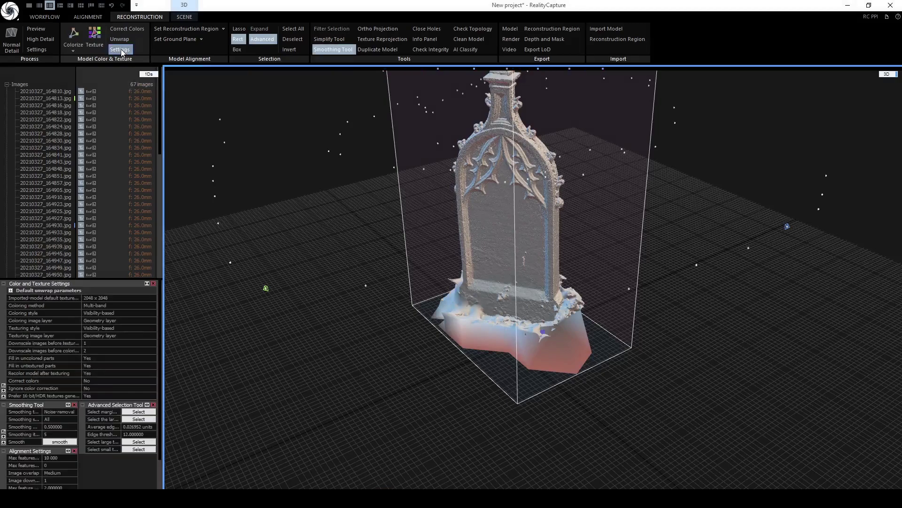
pyautogui.click(111, 298)
pyautogui.click(154, 298)
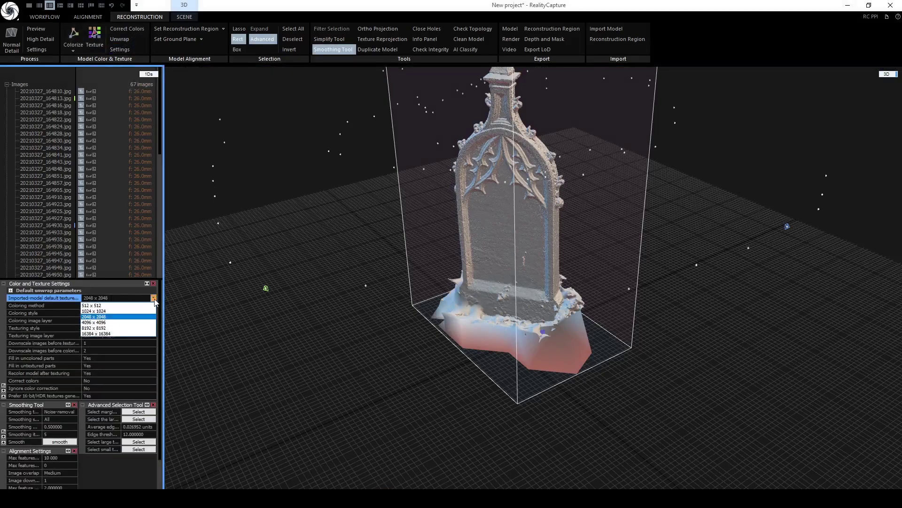
pyautogui.click(127, 322)
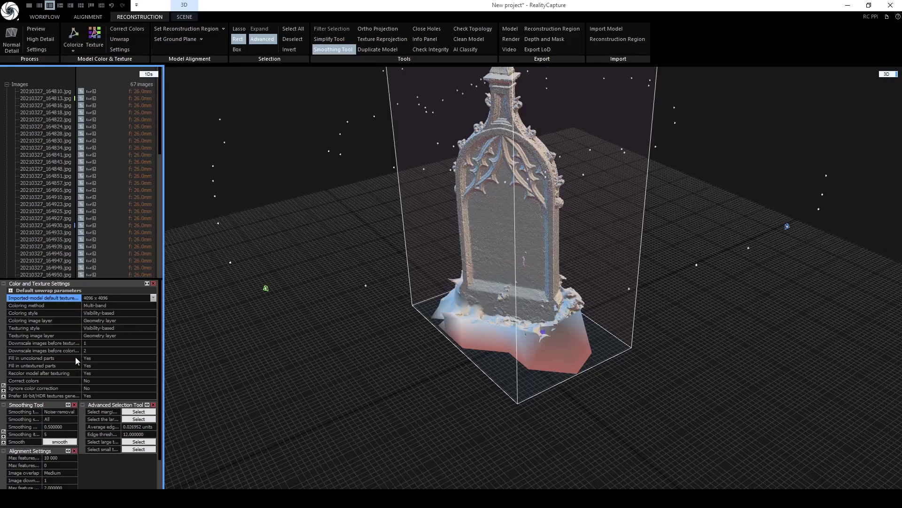
pyautogui.click(92, 40)
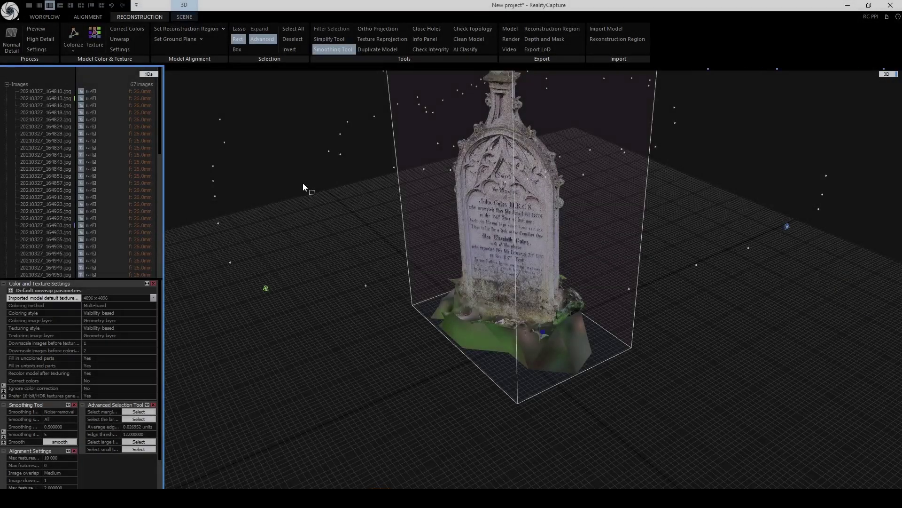
# Examine the textured gravestone from the back, the front and the narrow side
pyautogui.moveTo(324, 196); pyautogui.dragTo(454, 239)
pyautogui.scroll(5, 490, 273)
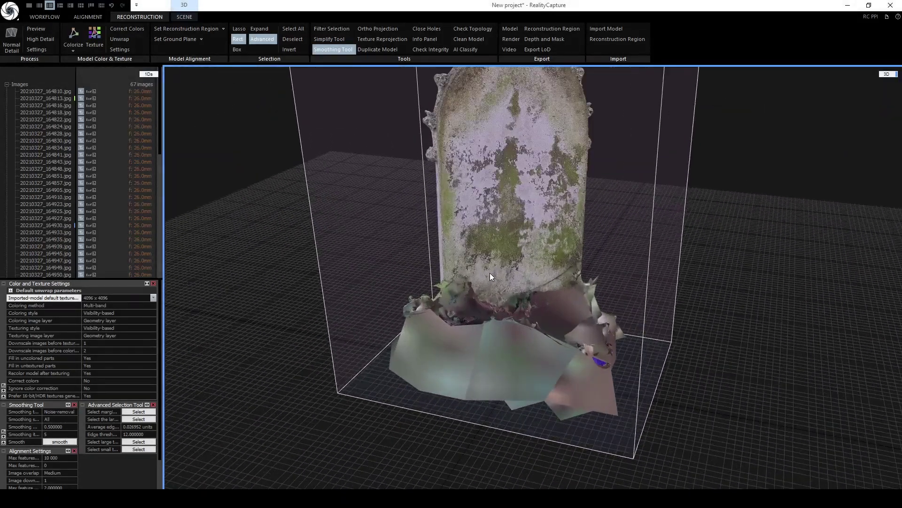
pyautogui.moveTo(356, 255); pyautogui.dragTo(412, 255)
pyautogui.scroll(-3, 390, 254)
pyautogui.moveTo(351, 250); pyautogui.dragTo(455, 284)
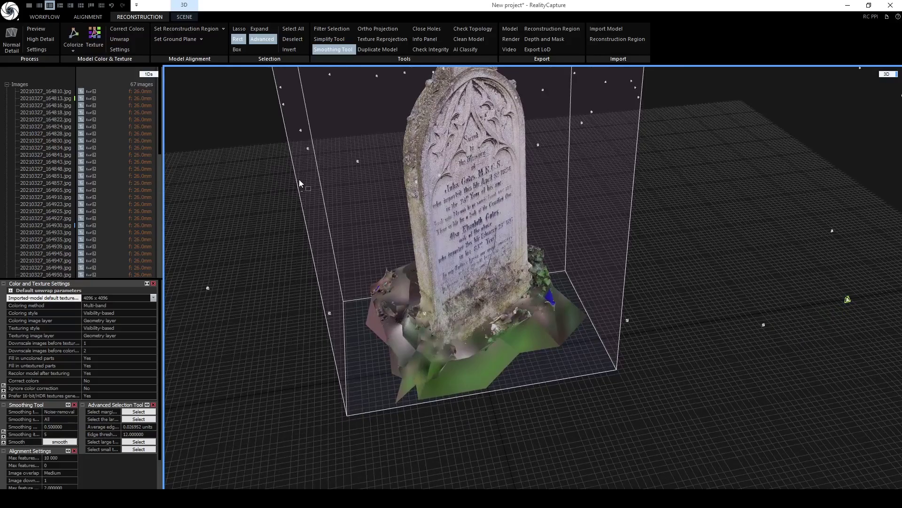
pyautogui.moveTo(291, 264); pyautogui.dragTo(533, 213)
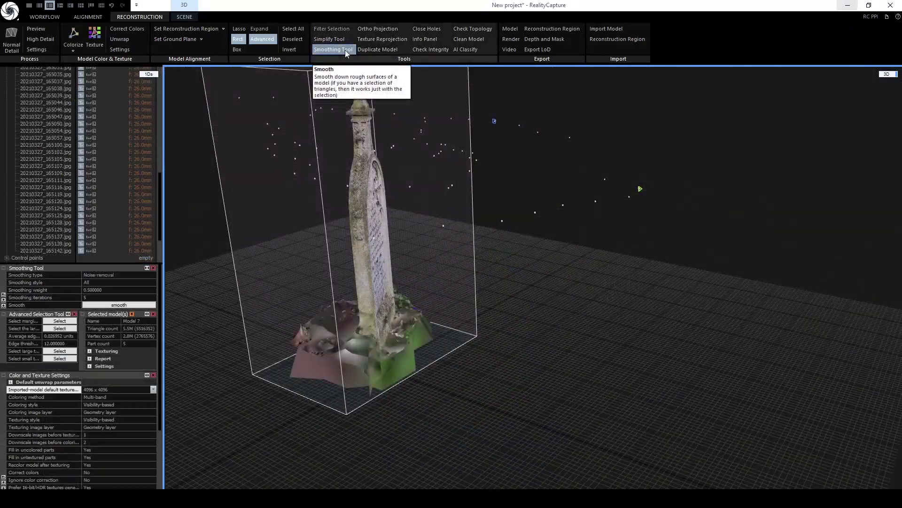
# Simplify all triangles of Model 7 with the Simplify Tool, using type Absolute and a target of 250 000 triangles
pyautogui.click(238, 41)
pyautogui.click(264, 41)
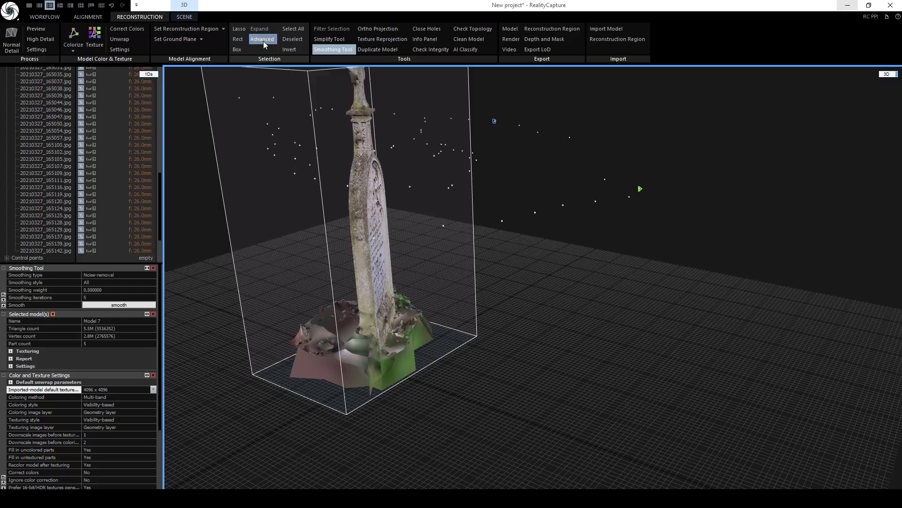
pyautogui.click(333, 48)
pyautogui.click(338, 40)
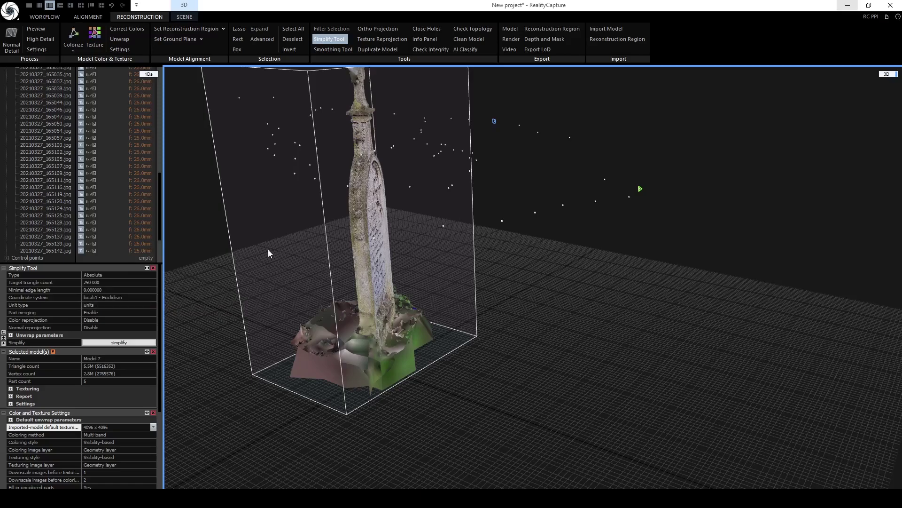
pyautogui.moveTo(109, 262); pyautogui.dragTo(109, 362)
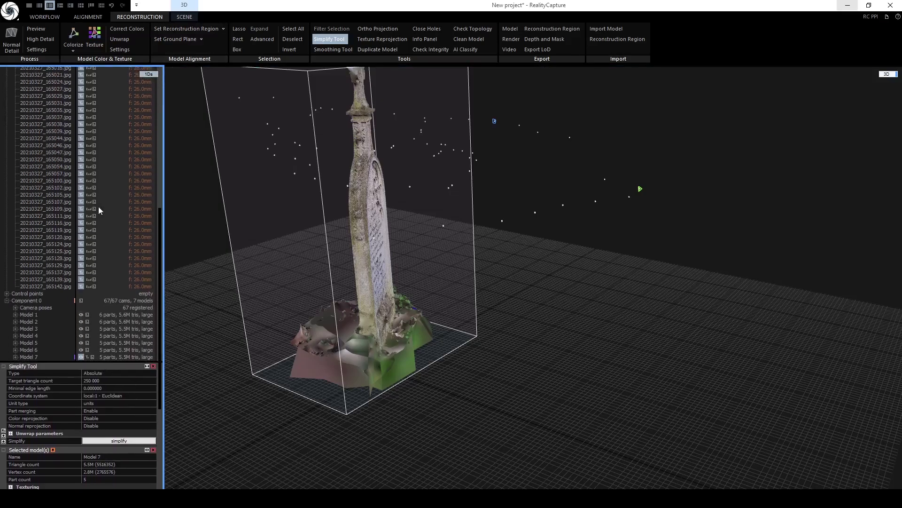
pyautogui.click(29, 356)
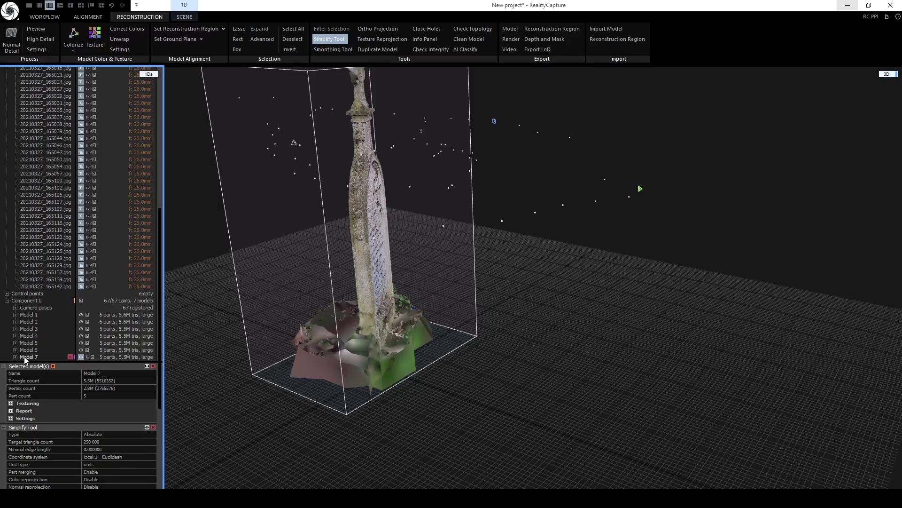
pyautogui.click(296, 28)
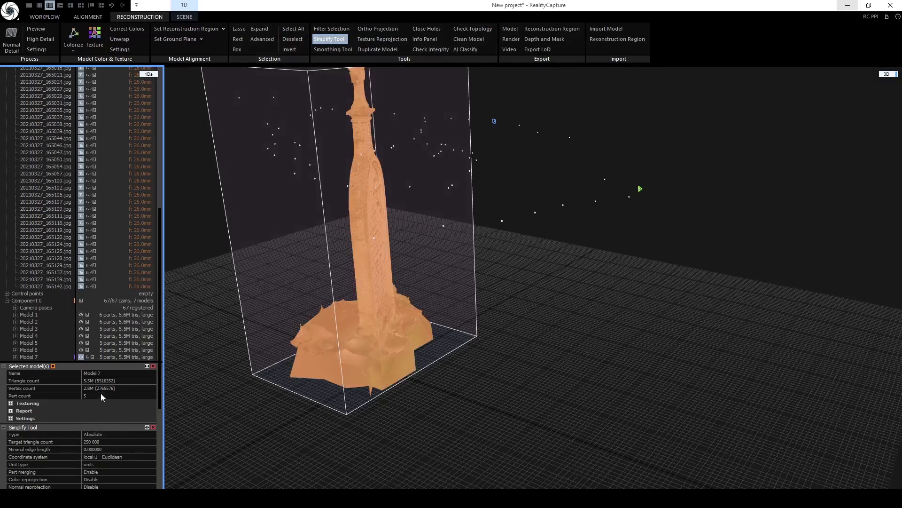
pyautogui.scroll(-3, 76, 382)
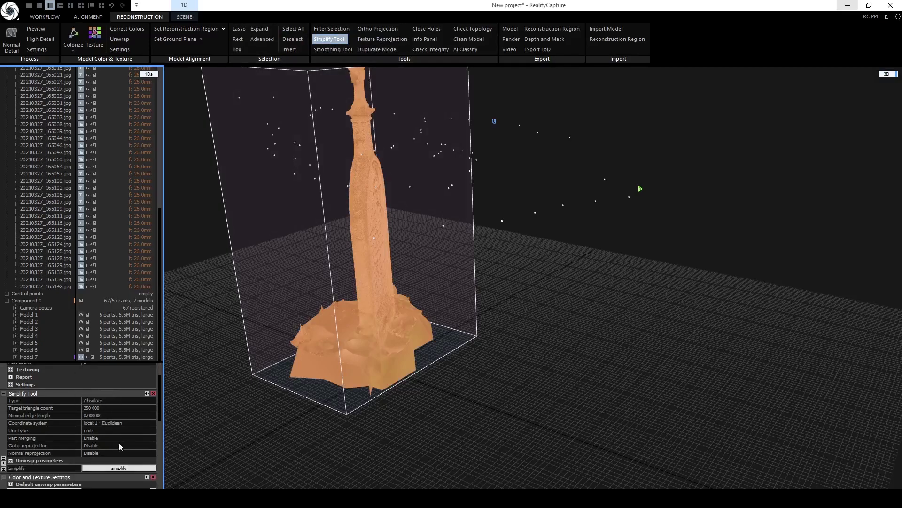
pyautogui.click(120, 468)
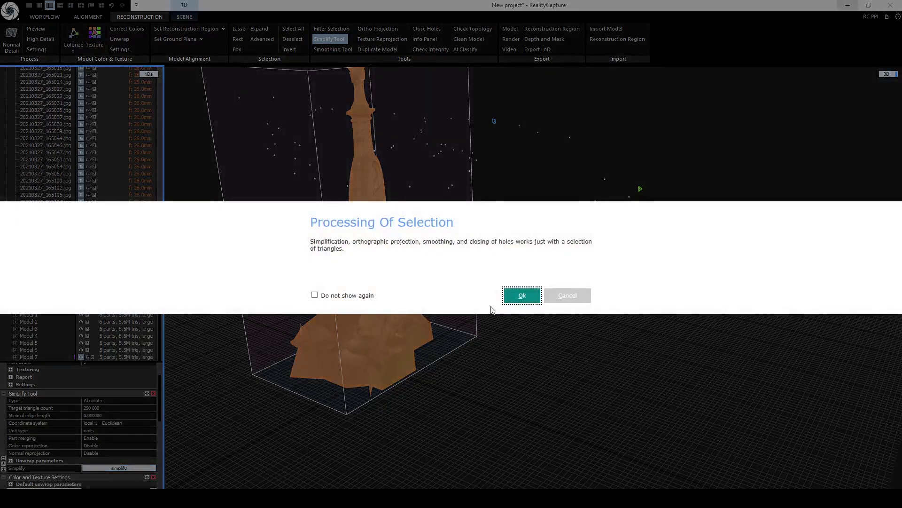
pyautogui.click(519, 294)
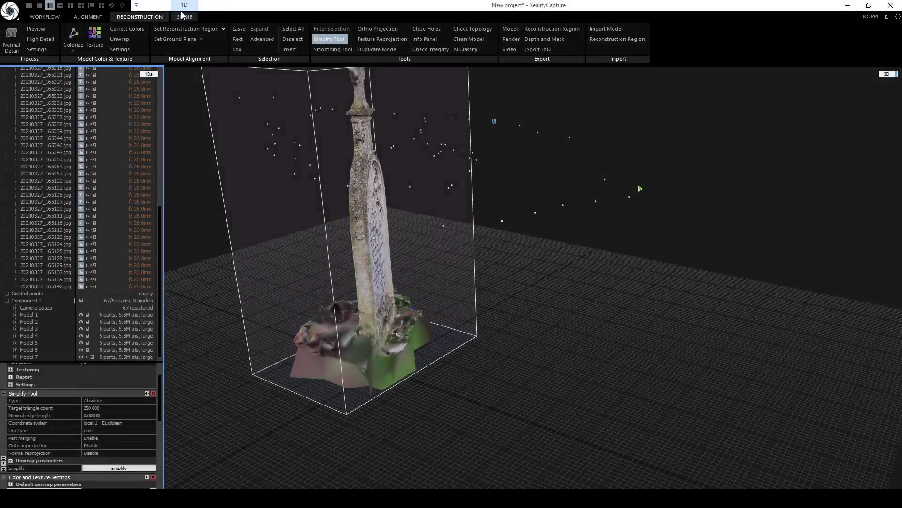
# Display the simplified gravestone in solid shading and examine the carved front up close
pyautogui.click(183, 18)
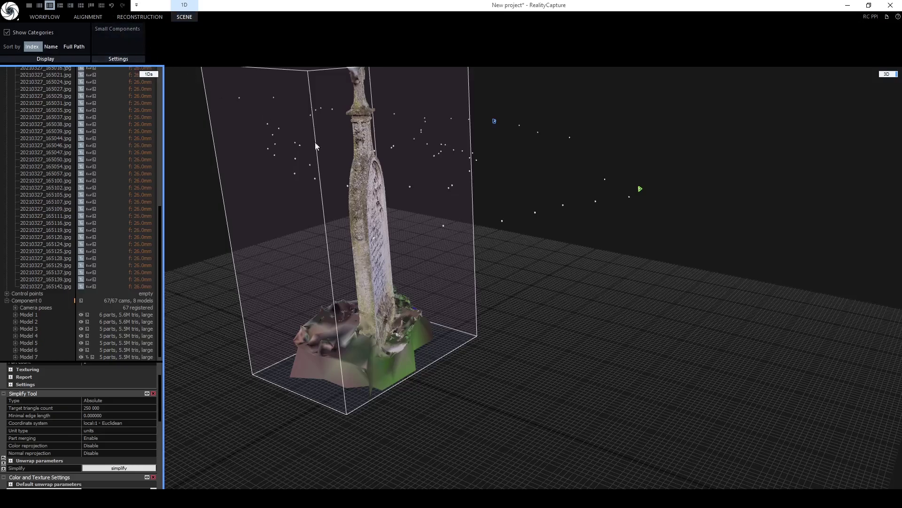
pyautogui.click(359, 183)
pyautogui.click(459, 39)
pyautogui.moveTo(391, 192); pyautogui.dragTo(611, 225)
pyautogui.scroll(3, 331, 220)
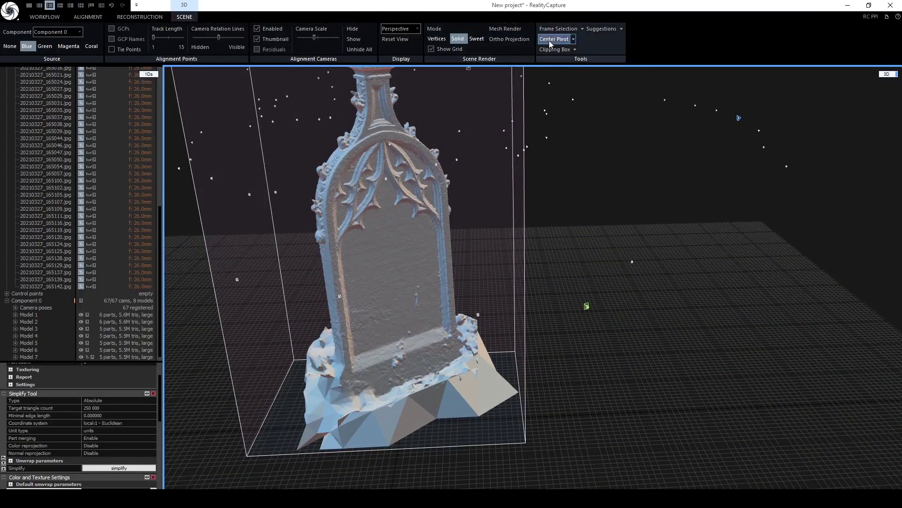
# Export the simplified gravestone model as a mesh
pyautogui.click(140, 17)
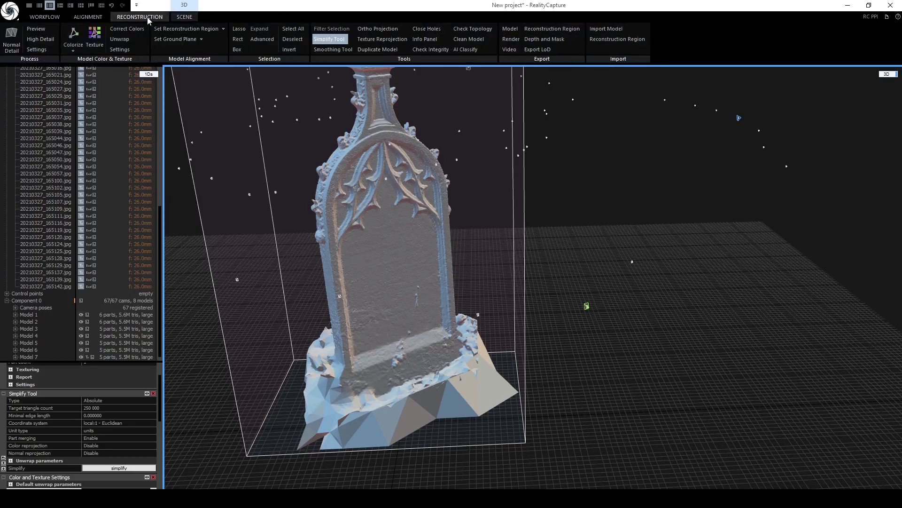
pyautogui.click(511, 30)
pyautogui.press('Return')
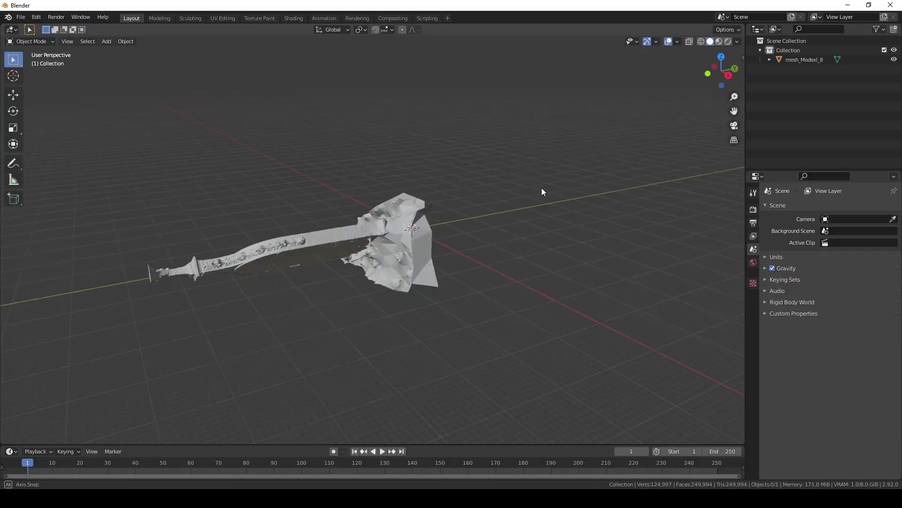
# In Blender, set the viewport shading's lighting to MatCap with the red clay material
pyautogui.click(737, 42)
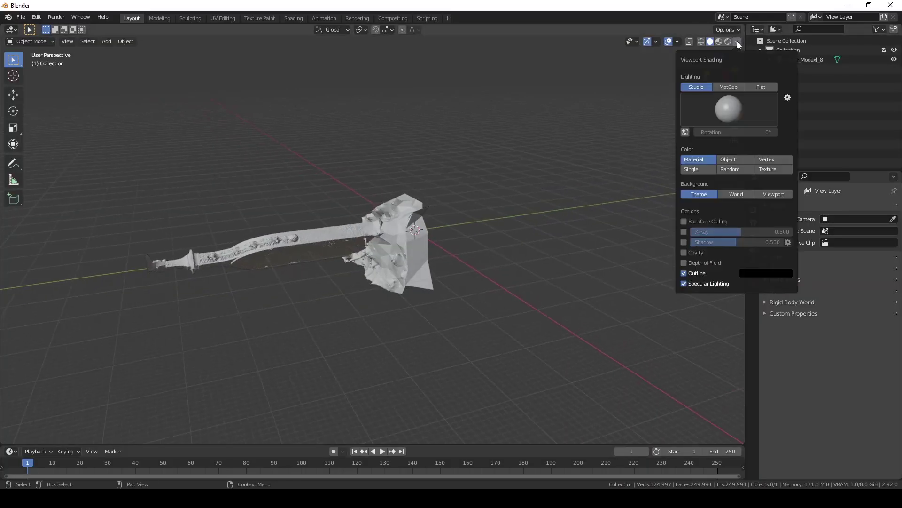
pyautogui.click(729, 87)
pyautogui.click(728, 107)
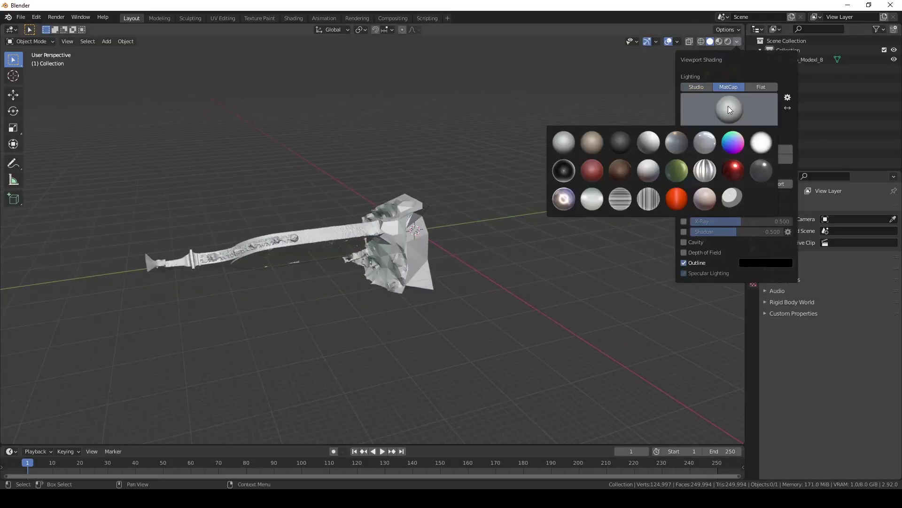
pyautogui.click(593, 171)
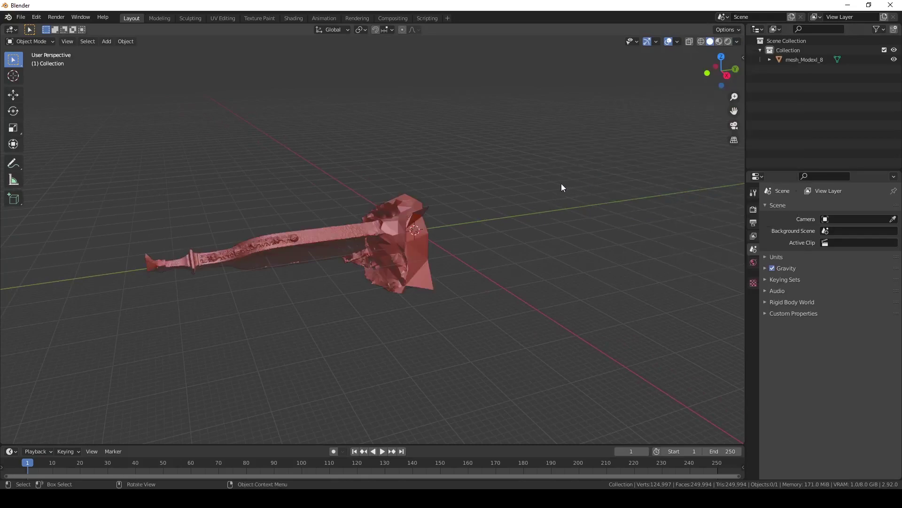
# Set the gravestone mesh's rotation to 0° on X and 55° on Z
pyautogui.click(742, 58)
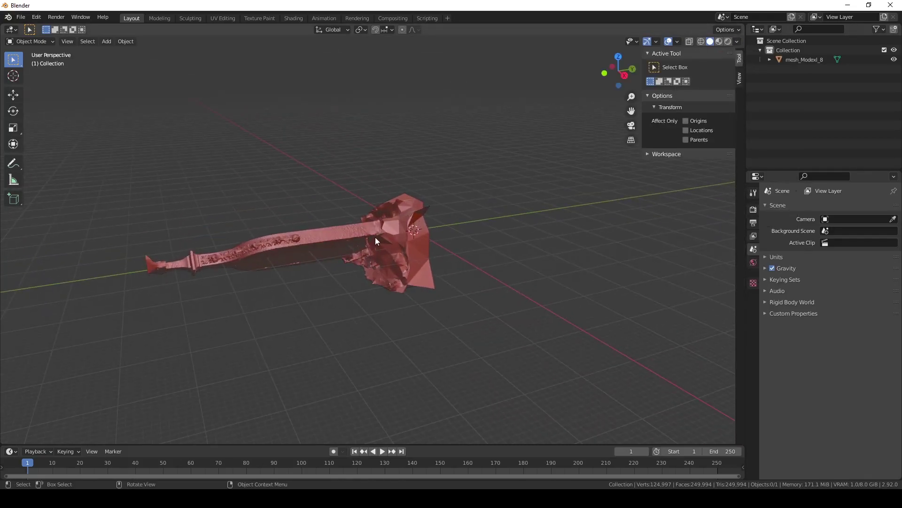
pyautogui.click(375, 239)
pyautogui.click(739, 59)
pyautogui.click(694, 118)
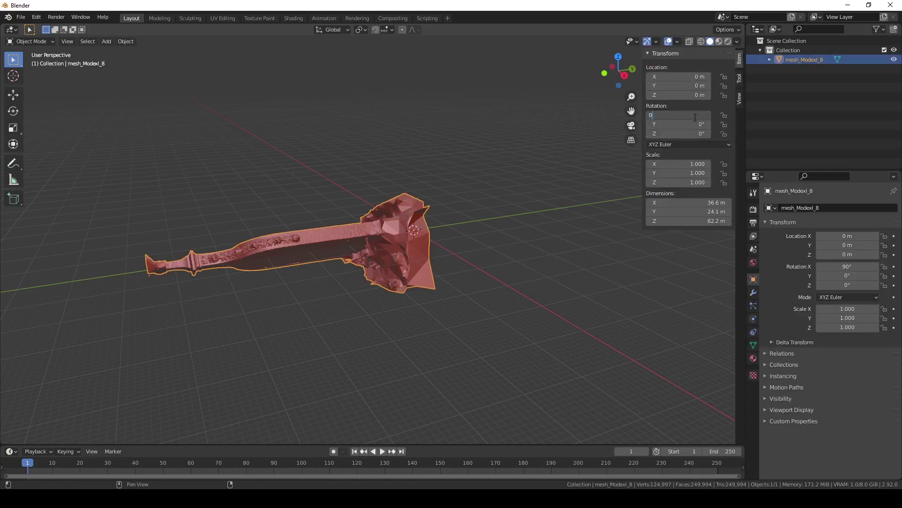
pyautogui.write('0')
pyautogui.press('Return')
pyautogui.click(698, 134)
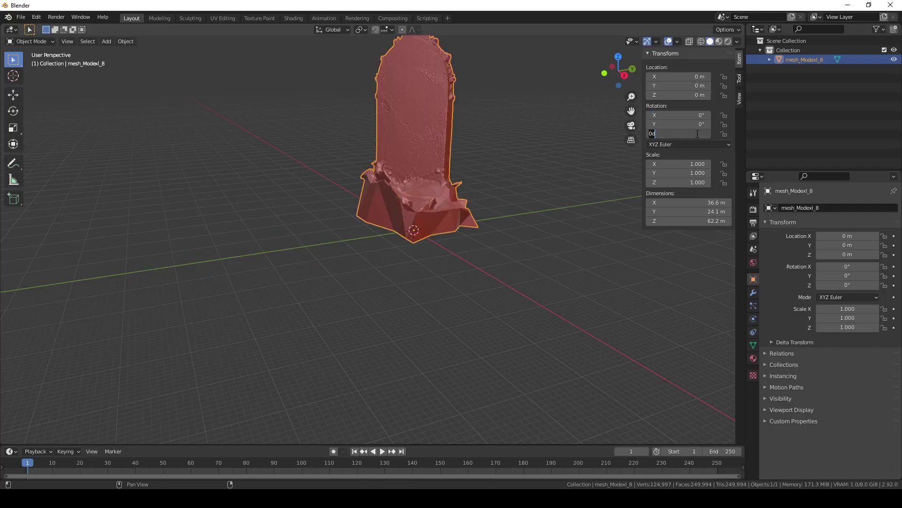
pyautogui.write('55')
pyautogui.press('Return')
# In Edit Mode with X-ray, select the base vertices protruding from one face of the gravestone, excluding the stone itself, and delete them
pyautogui.moveTo(598, 143); pyautogui.dragTo(424, 152, button='middle')
pyautogui.keyDown('shift'); pyautogui.scroll(5, 381, 195); pyautogui.keyUp('shift')
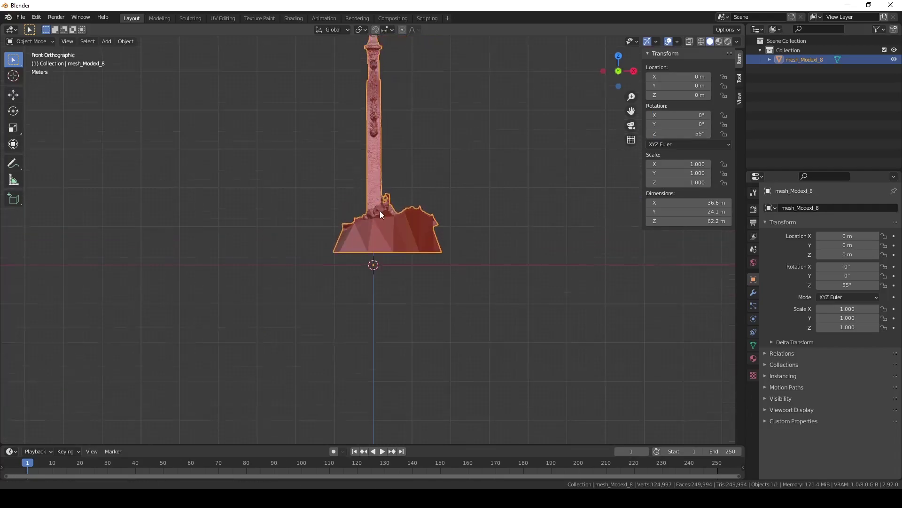
pyautogui.scroll(3, 342, 305)
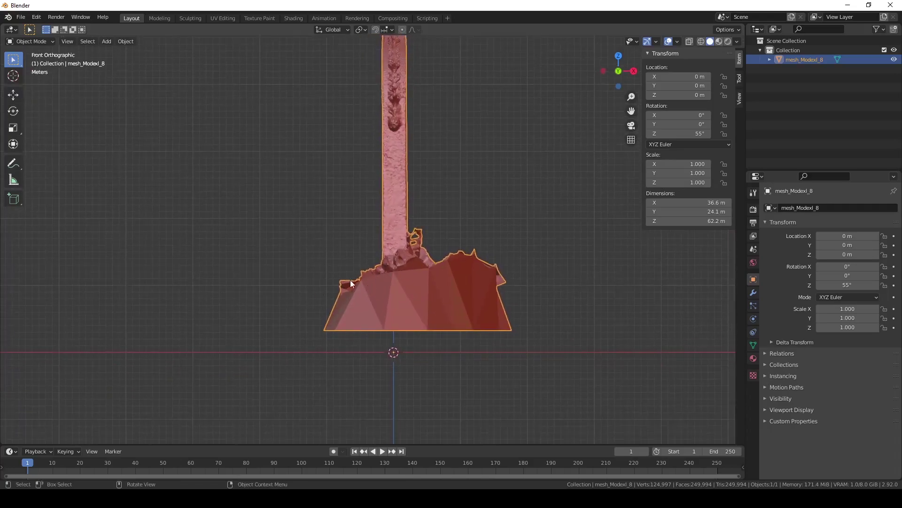
pyautogui.press('Tab')
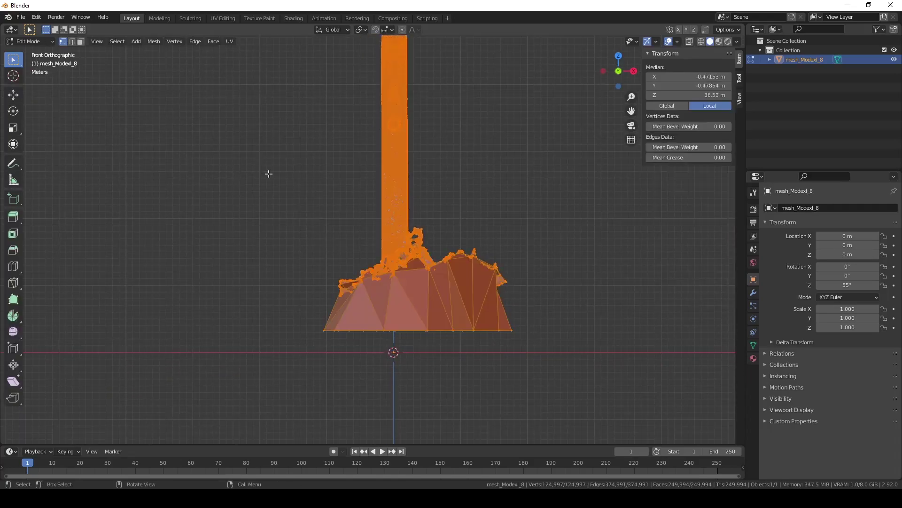
pyautogui.click(690, 42)
pyautogui.click(284, 178)
pyautogui.moveTo(278, 158); pyautogui.dragTo(381, 358)
pyautogui.moveTo(381, 358); pyautogui.dragTo(400, 317, button='middle')
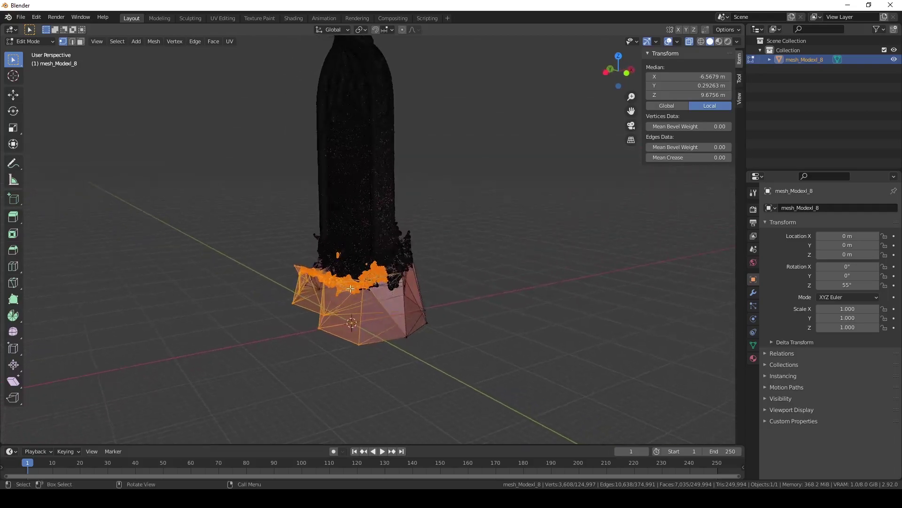
pyautogui.scroll(3, 329, 282)
pyautogui.keyDown('ctrl'); pyautogui.moveTo(278, 253); pyautogui.dragTo(312, 282); pyautogui.keyUp('ctrl')
pyautogui.moveTo(312, 282); pyautogui.dragTo(327, 260, button='middle')
pyautogui.keyDown('ctrl'); pyautogui.moveTo(326, 259); pyautogui.dragTo(359, 282); pyautogui.keyUp('ctrl')
pyautogui.moveTo(359, 282); pyautogui.dragTo(276, 271, button='middle')
pyautogui.press('x')
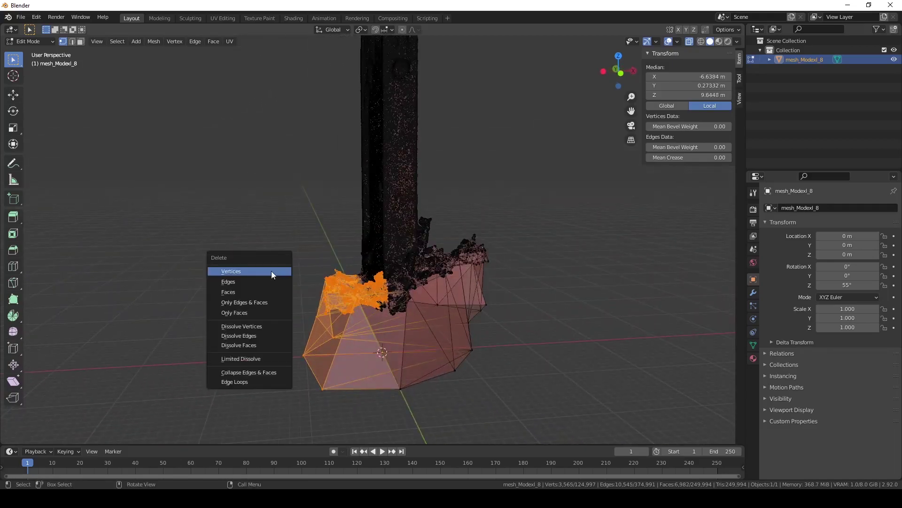
pyautogui.click(266, 272)
# Delete the base vertices that protrude from the opposite face of the gravestone
pyautogui.keyDown('alt'); pyautogui.moveTo(266, 272); pyautogui.dragTo(423, 181, button='middle'); pyautogui.keyUp('alt')
pyautogui.moveTo(423, 182); pyautogui.dragTo(635, 432)
pyautogui.keyDown('alt'); pyautogui.moveTo(634, 433); pyautogui.dragTo(358, 195, button='middle'); pyautogui.keyUp('alt')
pyautogui.press('x')
pyautogui.click(564, 274)
# Select and delete the leftover base fragments sticking out beside the gravestone in the left orthographic view
pyautogui.moveTo(359, 195); pyautogui.dragTo(466, 373)
pyautogui.moveTo(157, 153); pyautogui.dragTo(270, 353)
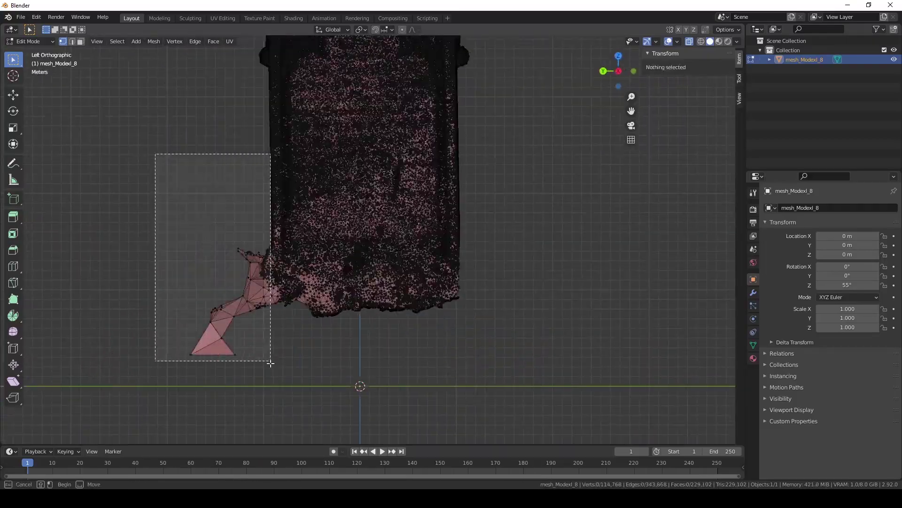
pyautogui.press('x')
pyautogui.click(238, 364)
pyautogui.press('x')
pyautogui.click(260, 293)
# Select the jagged open edge loop at the bottom of the gravestone's narrow side and flatten it by scaling to 0 along Z
pyautogui.keyDown('alt'); pyautogui.moveTo(261, 294); pyautogui.dragTo(398, 329, button='middle'); pyautogui.keyUp('alt')
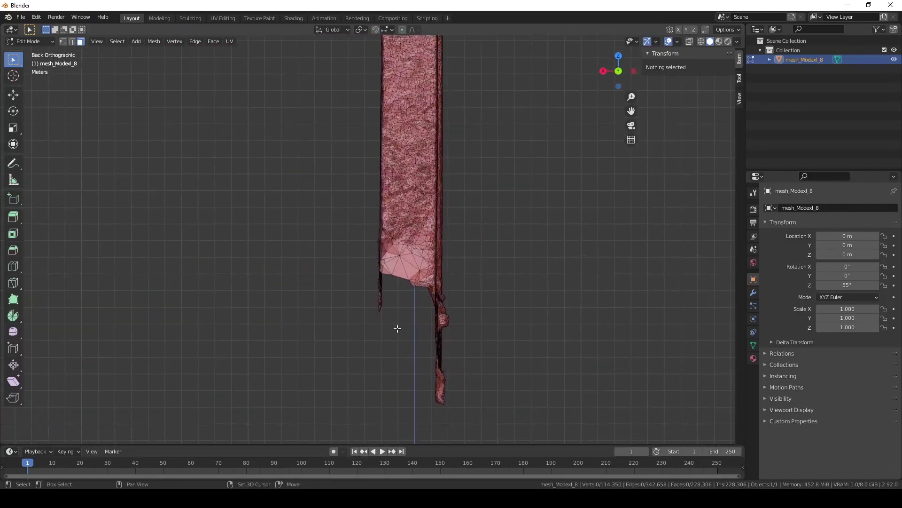
pyautogui.scroll(3, 398, 329)
pyautogui.press('1')
pyautogui.scroll(2, 403, 306)
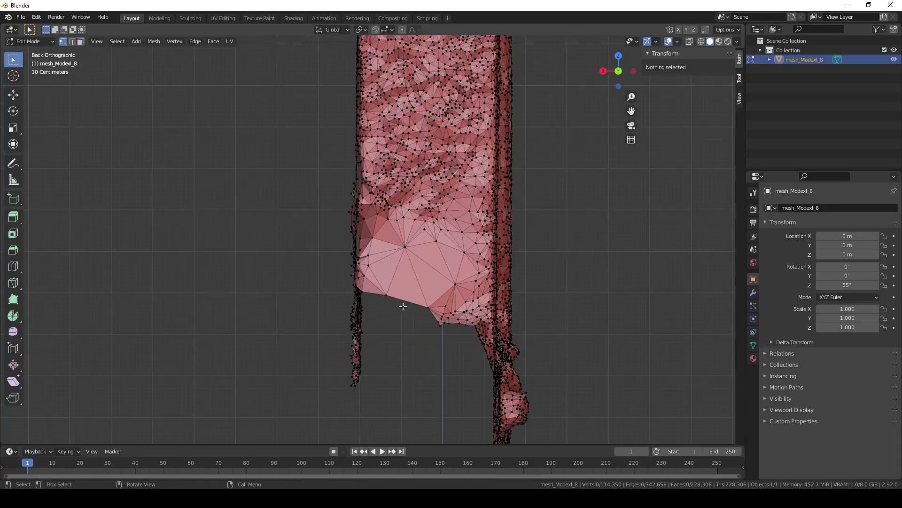
pyautogui.press('2')
pyautogui.keyDown('alt'); pyautogui.click(412, 301); pyautogui.keyUp('alt')
pyautogui.moveTo(411, 301); pyautogui.dragTo(591, 352, button='middle')
pyautogui.press('1')
pyautogui.press('ctrl+KP_1')
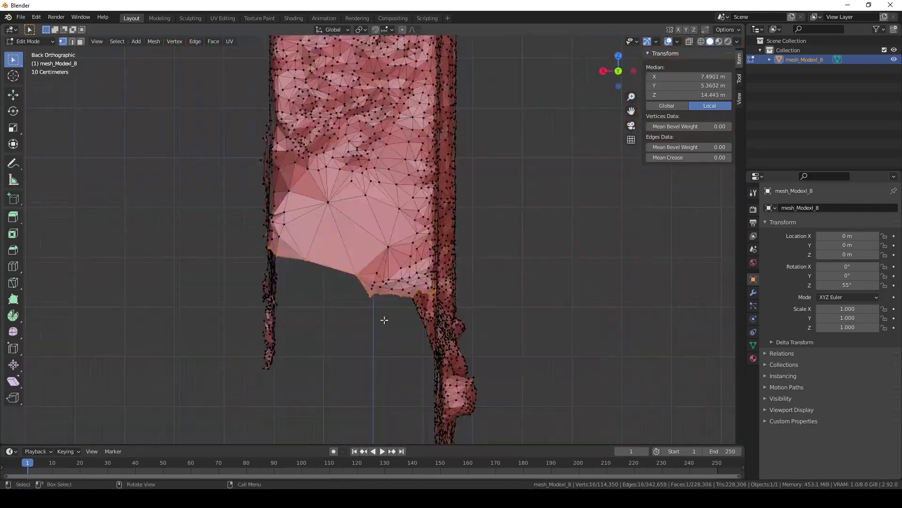
pyautogui.press('s')
pyautogui.press('z')
pyautogui.press('0')
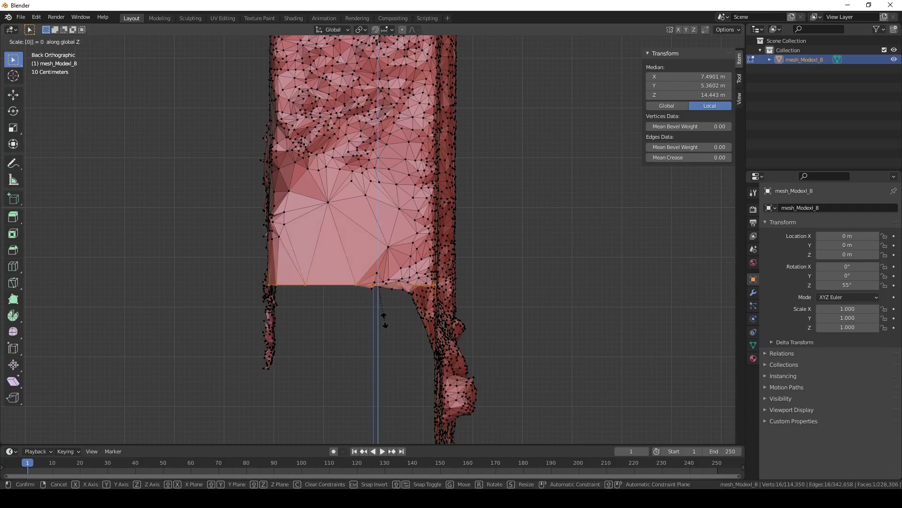
pyautogui.press('Return')
pyautogui.scroll(-2, 383, 324)
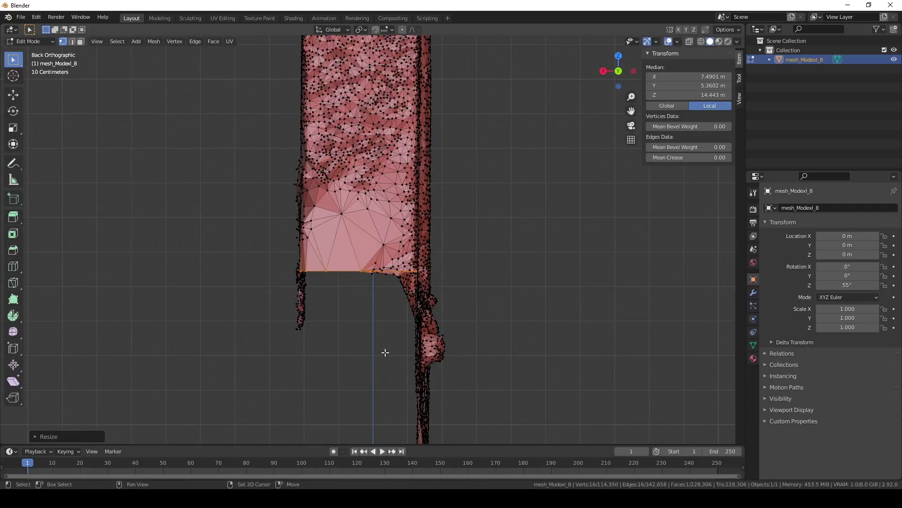
# Extrude the flattened bottom edge straight down along Z to extend the narrow side of the gravestone's base
pyautogui.keyDown('shift'); pyautogui.moveTo(385, 352); pyautogui.dragTo(382, 238, button='middle'); pyautogui.keyUp('shift')
pyautogui.press('e')
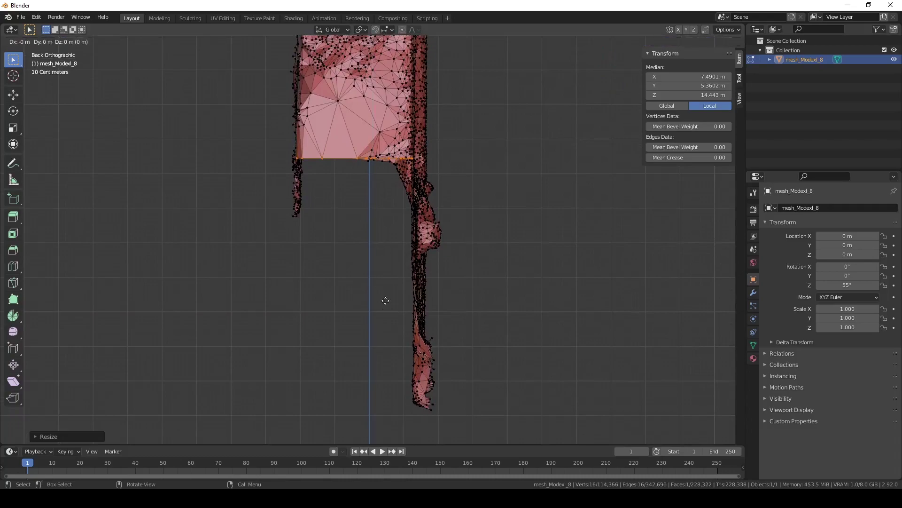
pyautogui.press('z')
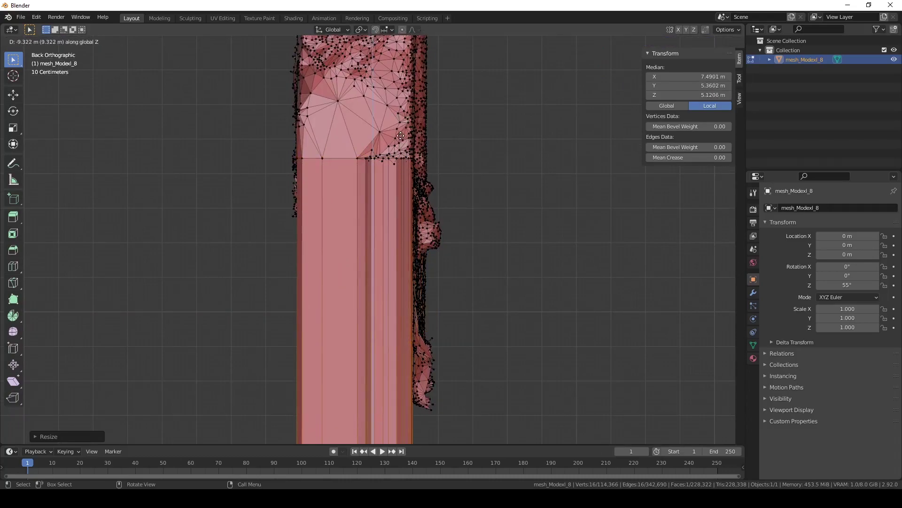
pyautogui.click(396, 82)
pyautogui.moveTo(395, 82); pyautogui.dragTo(350, 225, button='middle')
pyautogui.click(348, 229)
pyautogui.press('ctrl+KP_1')
pyautogui.rightClick(365, 329)
pyautogui.click(365, 329)
# Clear the selection and select the continuous path of vertices along the extruded lower edge of the gravestone's broad face
pyautogui.scroll(5, 445, 318)
pyautogui.scroll(-5, 445, 319)
pyautogui.moveTo(445, 318); pyautogui.dragTo(372, 311, button='middle')
pyautogui.hotkey('alt', 'a')
pyautogui.click(346, 368)
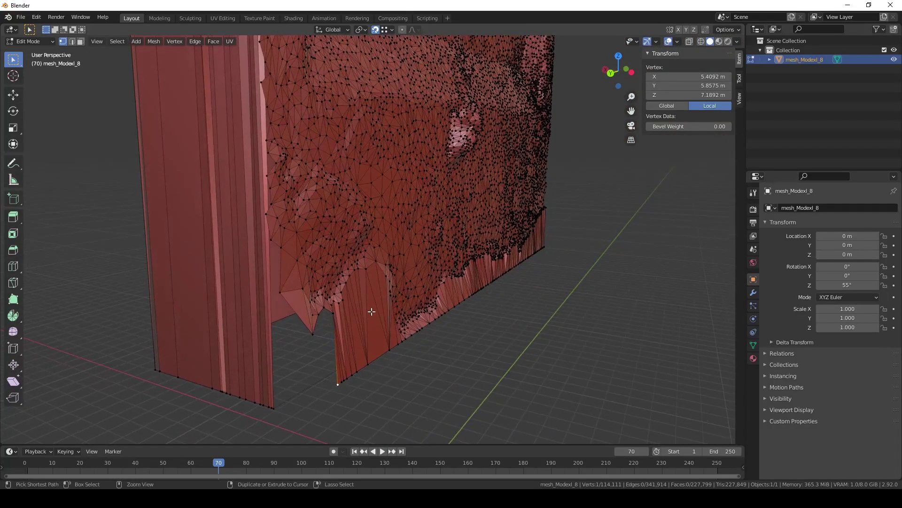
pyautogui.keyDown('ctrl'); pyautogui.click(396, 321); pyautogui.keyUp('ctrl')
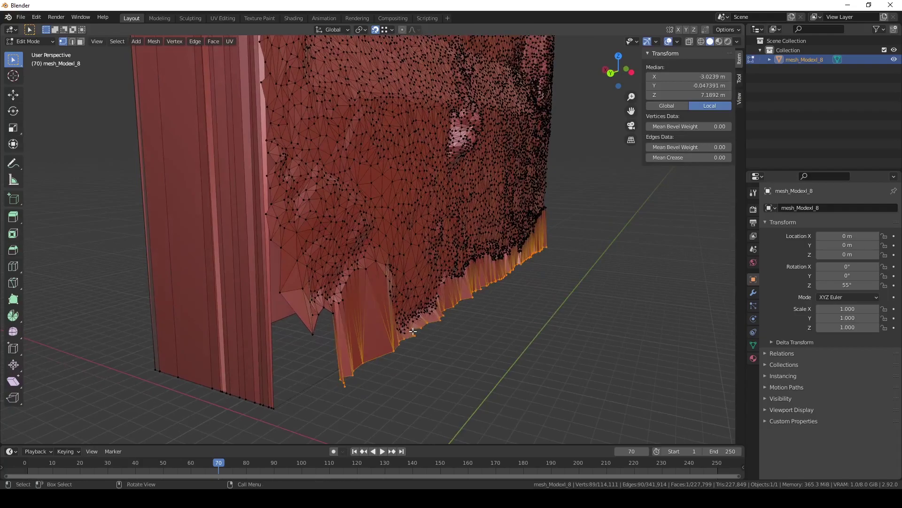
# Select an edge loop at the gravestone's base, delete it, and return to Object Mode
pyautogui.moveTo(413, 332); pyautogui.dragTo(562, 407, button='middle')
pyautogui.press('2')
pyautogui.keyDown('alt'); pyautogui.click(473, 298); pyautogui.keyUp('alt')
pyautogui.press('x')
pyautogui.click(320, 366)
pyautogui.press('Tab')
pyautogui.moveTo(316, 388)
pyautogui.mouseDown(button='middle')
pyautogui.moveTo(450, 392)
pyautogui.moveTo(389, 391)
pyautogui.moveTo(525, 334)
pyautogui.mouseUp(button='middle')
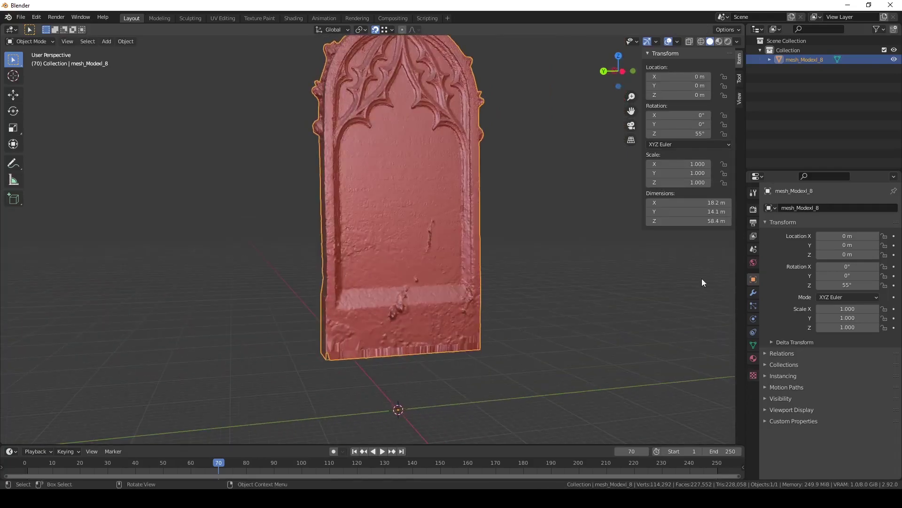
# Add a Remesh modifier to the gravestone in Smooth mode with an octree depth of 8
pyautogui.click(754, 292)
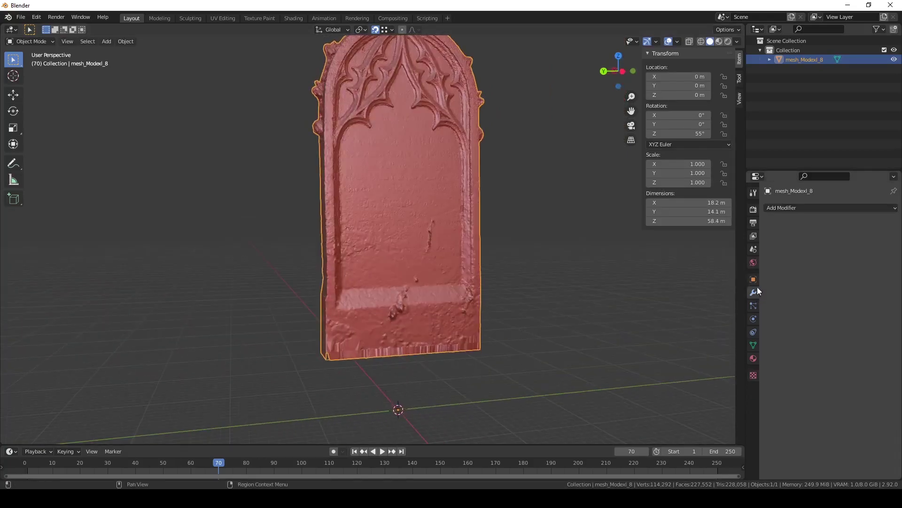
pyautogui.click(794, 209)
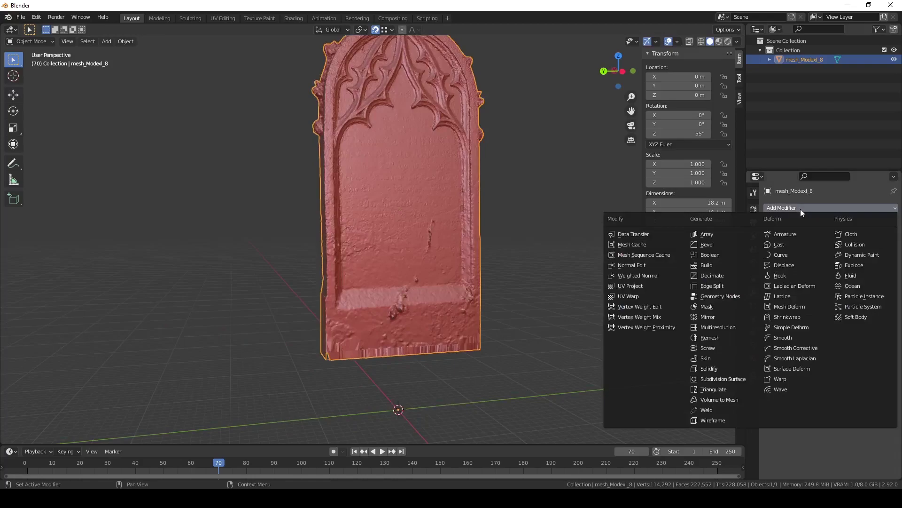
pyautogui.click(722, 338)
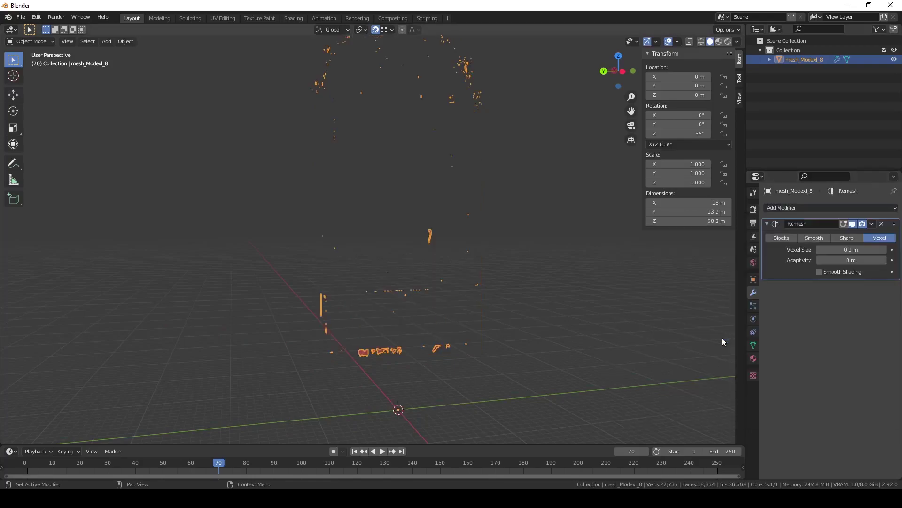
pyautogui.click(822, 237)
pyautogui.click(885, 250)
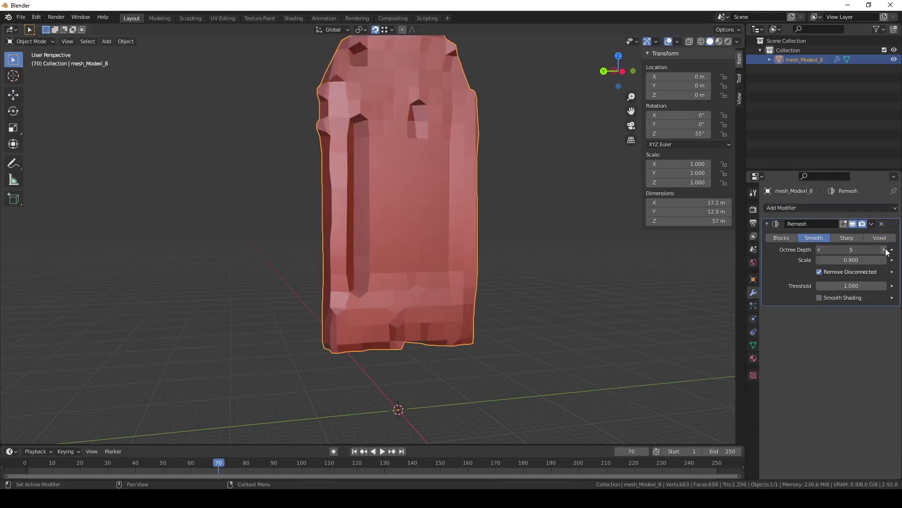
pyautogui.click(884, 249)
pyautogui.click(884, 250)
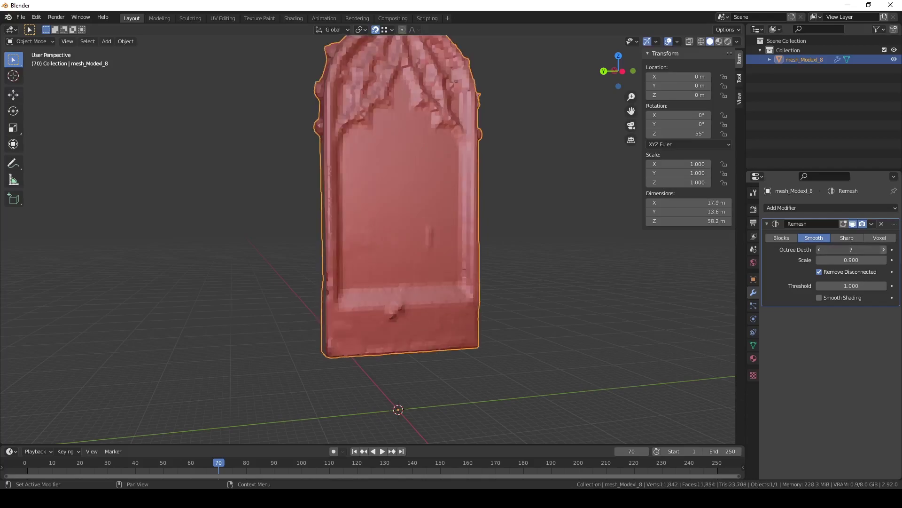
pyautogui.click(884, 250)
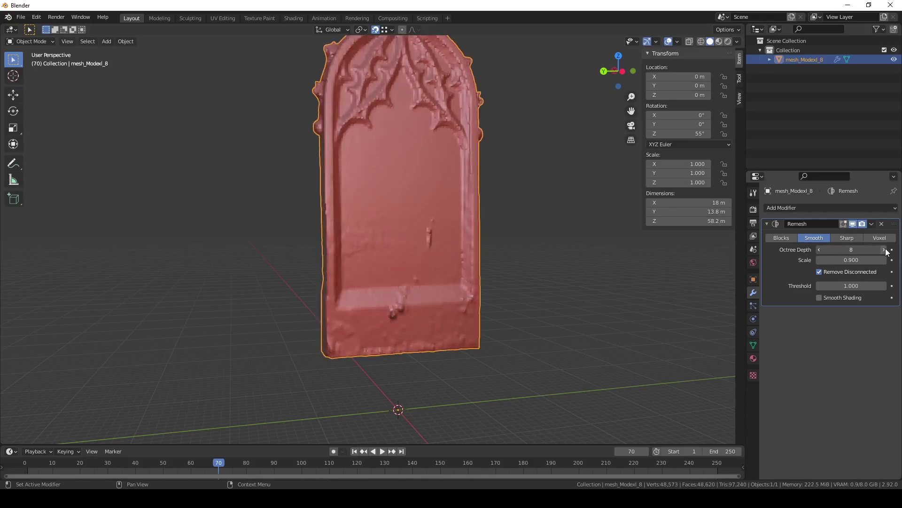
# Apply the Remesh modifier to the gravestone mesh
pyautogui.moveTo(687, 308); pyautogui.dragTo(395, 348, button='middle')
pyautogui.scroll(-4, 325, 379)
pyautogui.click(872, 224)
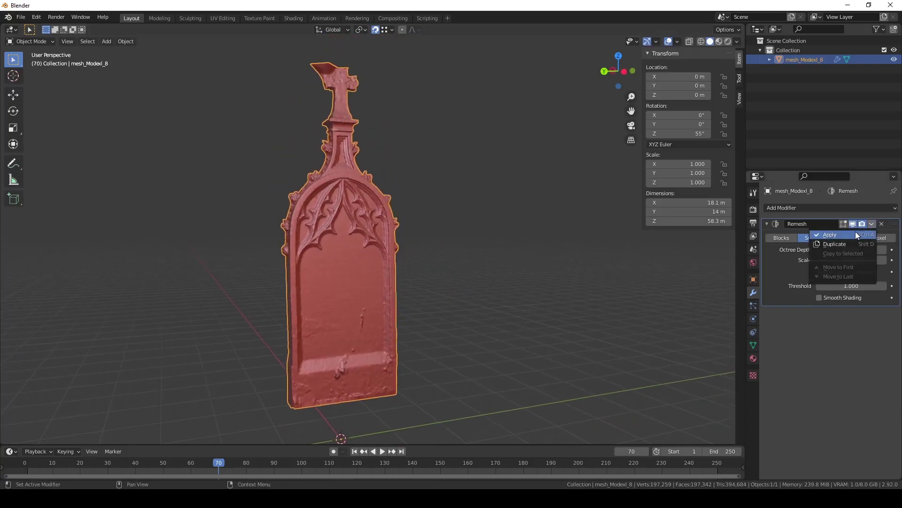
# Switch to the Sculpting workspace and set the viewport shading to the red clay MatCap
pyautogui.moveTo(406, 268); pyautogui.dragTo(461, 376, button='middle')
pyautogui.scroll(2, 330, 316)
pyautogui.scroll(2, 230, 382)
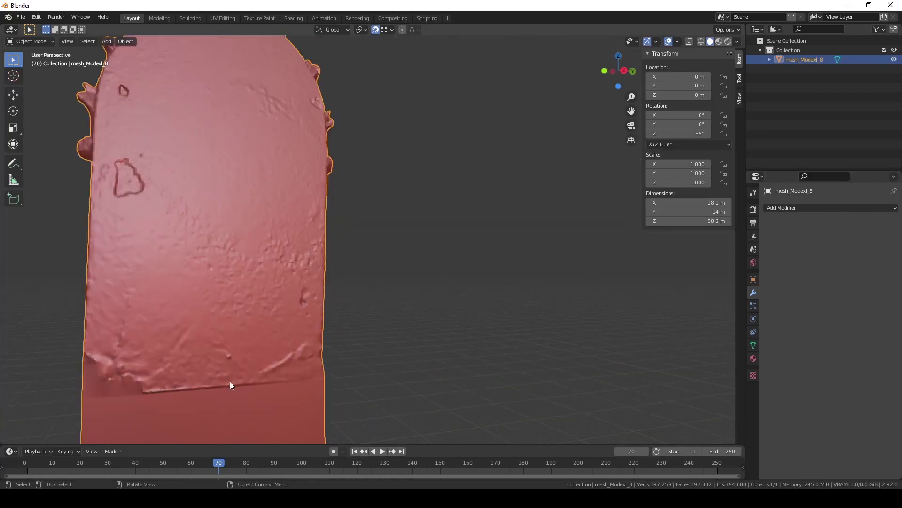
pyautogui.scroll(-1, 358, 303)
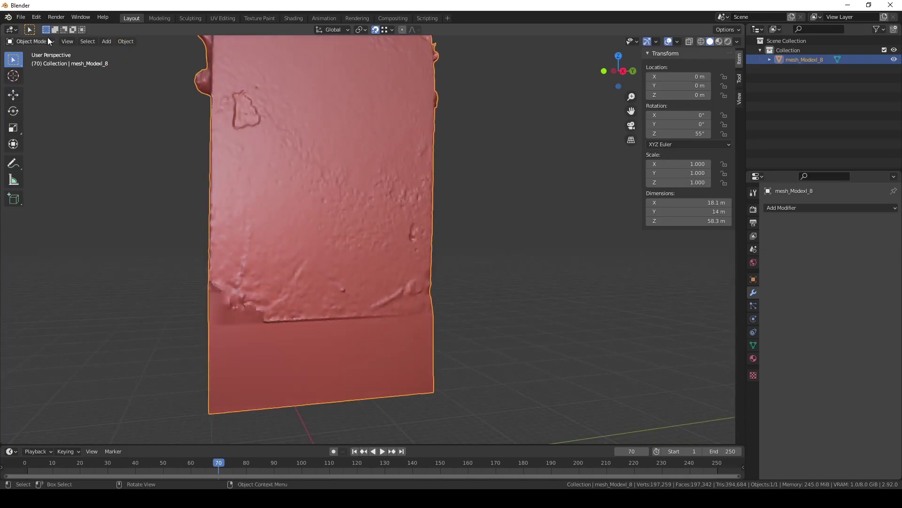
pyautogui.click(189, 18)
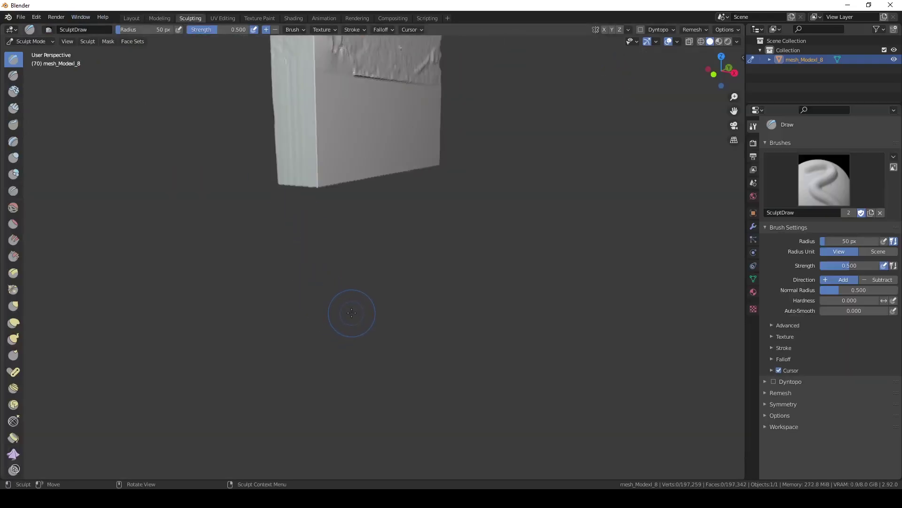
pyautogui.moveTo(350, 311); pyautogui.dragTo(357, 386, button='middle')
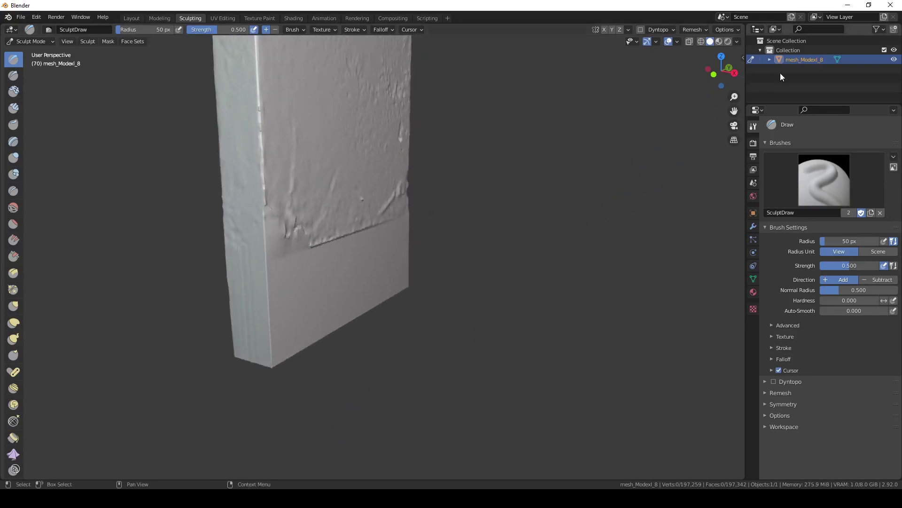
pyautogui.click(738, 42)
pyautogui.click(740, 115)
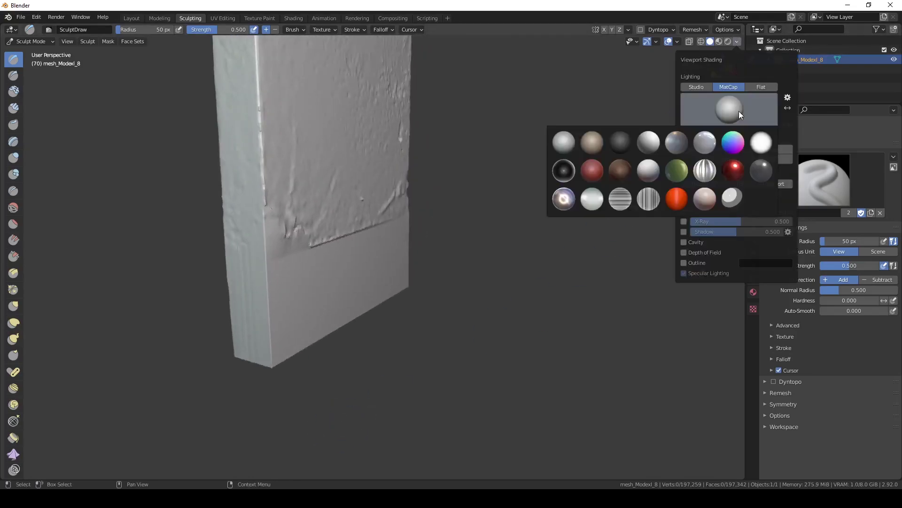
pyautogui.click(591, 171)
# Smooth the hard seam across the back of the gravestone's base, using a brush radius of 22 px
pyautogui.moveTo(305, 221); pyautogui.dragTo(346, 223, button='middle')
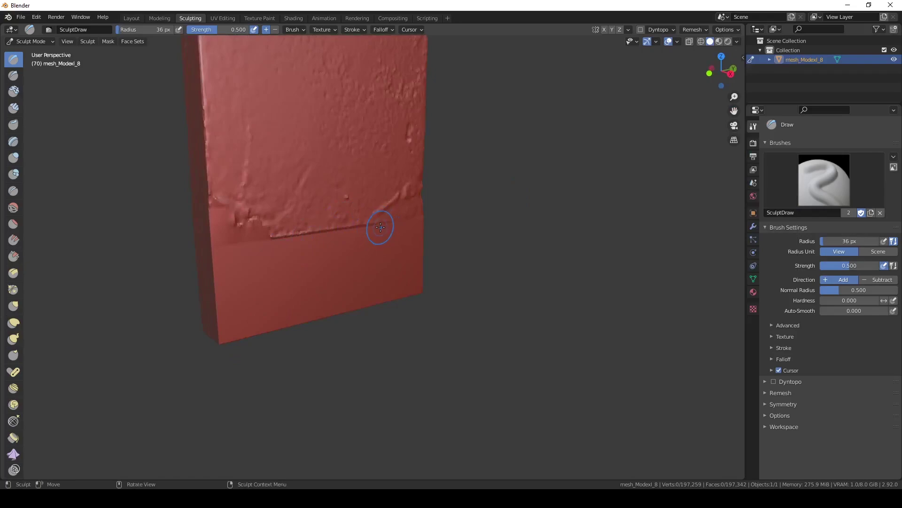
pyautogui.moveTo(381, 228)
pyautogui.keyDown('shift'); pyautogui.mouseDown()
pyautogui.moveTo(267, 236)
pyautogui.moveTo(236, 215)
pyautogui.mouseUp(); pyautogui.keyUp('shift')
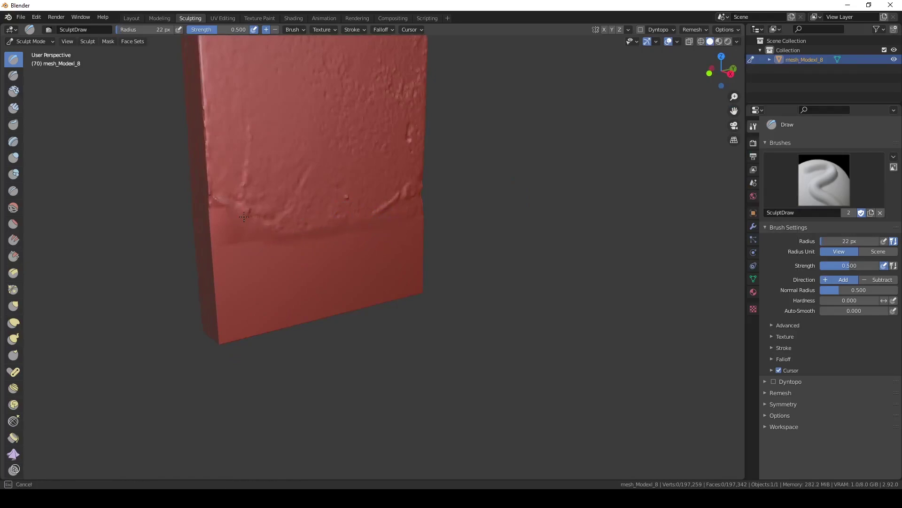
pyautogui.moveTo(272, 241); pyautogui.dragTo(679, 388, button='middle')
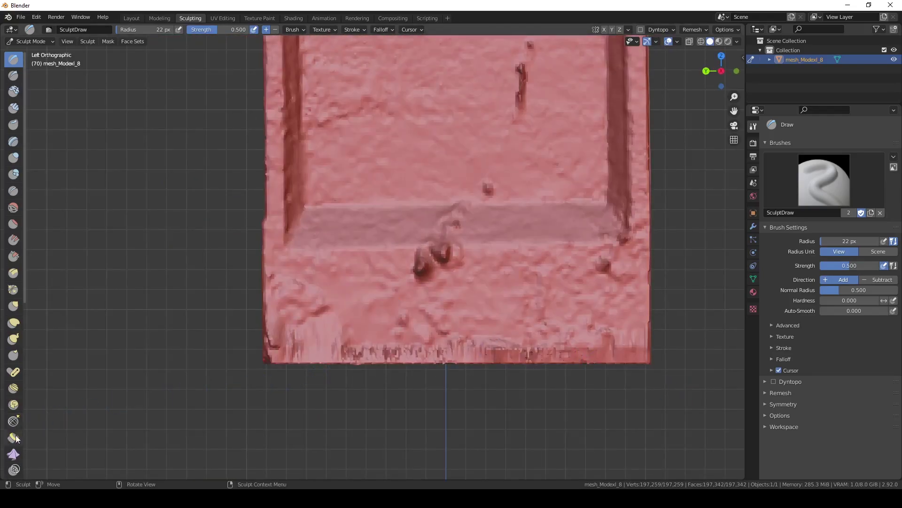
# With the Box Mask tool, mask a thin strip along the bottom edge of the gravestone in the left orthographic view
pyautogui.scroll(-3, 15, 423)
pyautogui.scroll(-3, 28, 376)
pyautogui.scroll(-4, 14, 421)
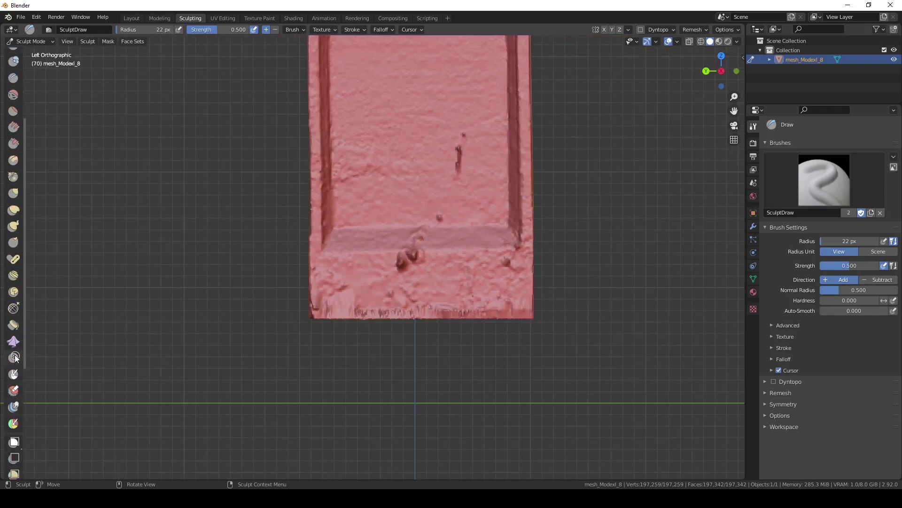
pyautogui.scroll(-2, 14, 408)
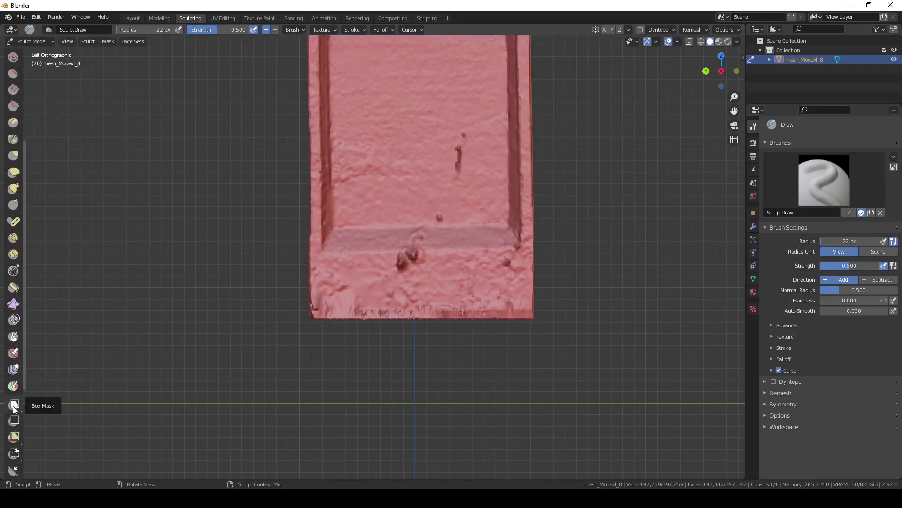
pyautogui.click(14, 404)
pyautogui.moveTo(607, 352); pyautogui.dragTo(287, 317)
pyautogui.scroll(2, 403, 312)
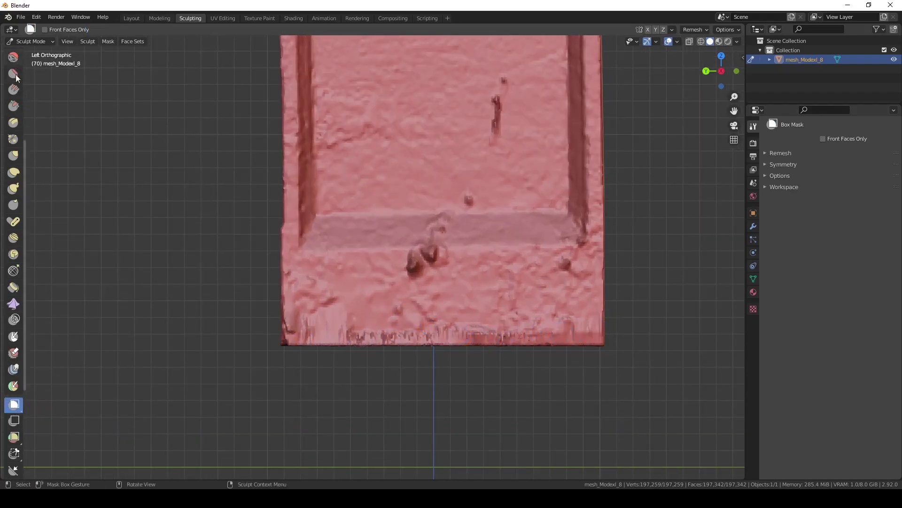
# Return to the Draw brush and smooth the jagged vertical ridges along the bottom of the gravestone's front face
pyautogui.press('x')
pyautogui.moveTo(547, 337)
pyautogui.keyDown('shift'); pyautogui.mouseDown()
pyautogui.moveTo(323, 308)
pyautogui.moveTo(294, 331)
pyautogui.moveTo(308, 321)
pyautogui.moveTo(590, 331)
pyautogui.mouseUp(); pyautogui.keyUp('shift')
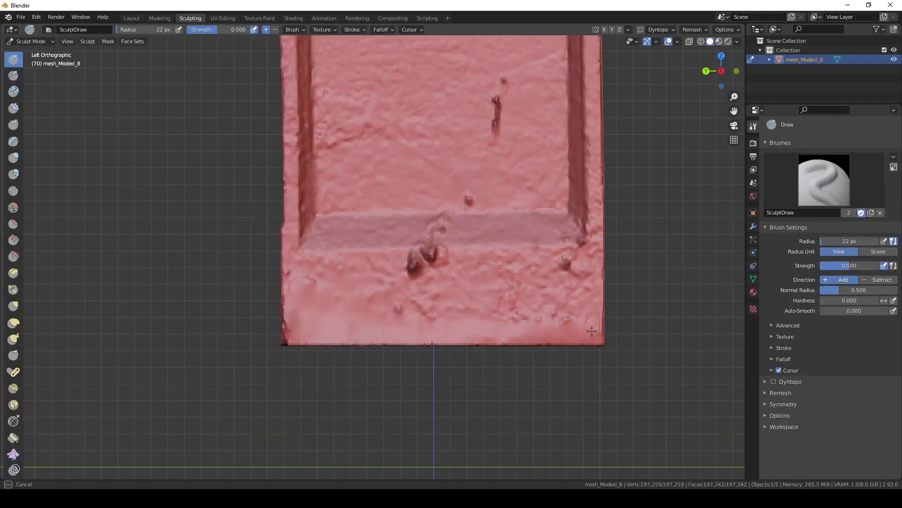
pyautogui.moveTo(595, 335); pyautogui.dragTo(423, 319, button='middle')
# Choose the Grab brush and blend the transition between rough stone and plain base on the gravestone's narrow side
pyautogui.click(13, 306)
pyautogui.moveTo(325, 310); pyautogui.dragTo(403, 329, button='middle')
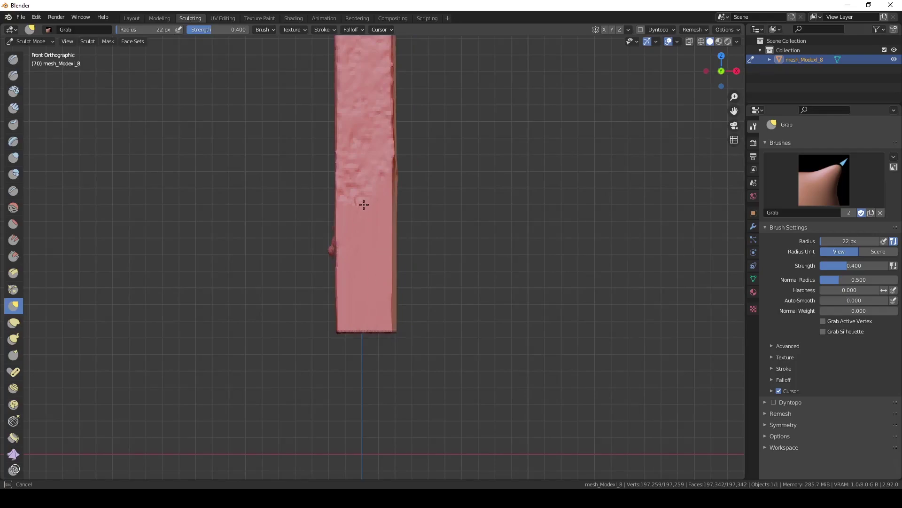
pyautogui.moveTo(365, 202); pyautogui.dragTo(338, 302, button='middle')
# Box-mask the damaged cross on top of the gravestone and remove it with Mask Slice and Fill Holes
pyautogui.scroll(-3, 292, 276)
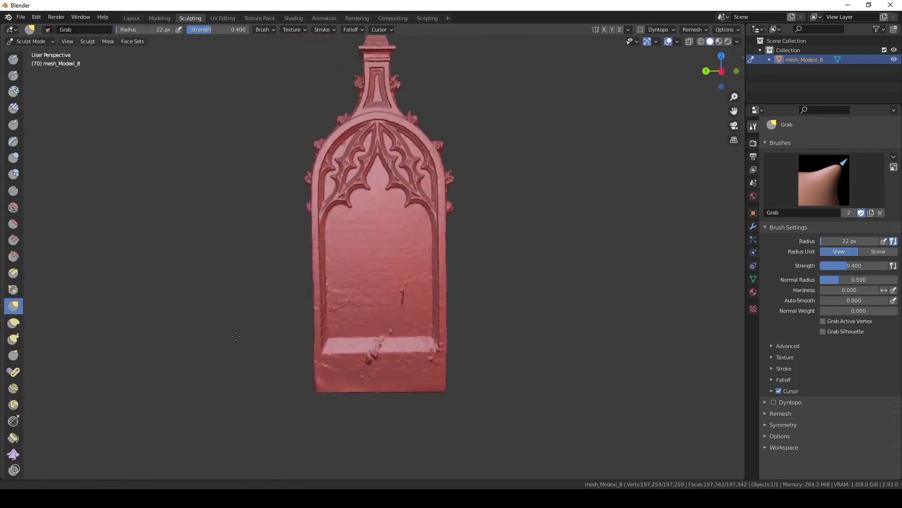
pyautogui.keyDown('shift'); pyautogui.scroll(4, 236, 334); pyautogui.keyUp('shift')
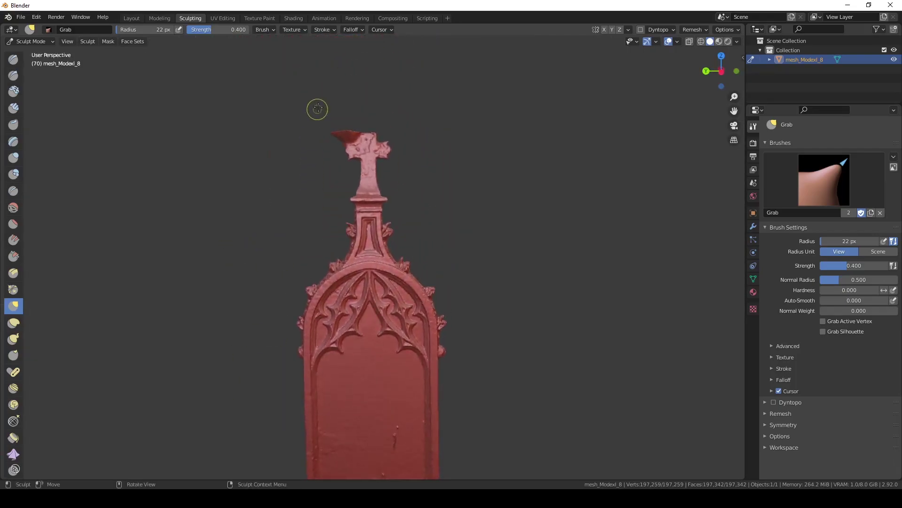
pyautogui.moveTo(358, 136); pyautogui.dragTo(364, 141)
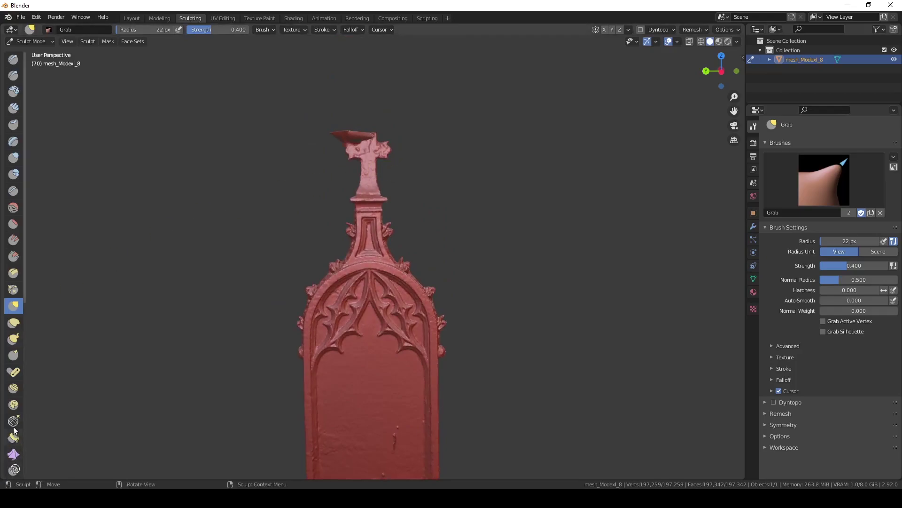
pyautogui.scroll(-6, 14, 437)
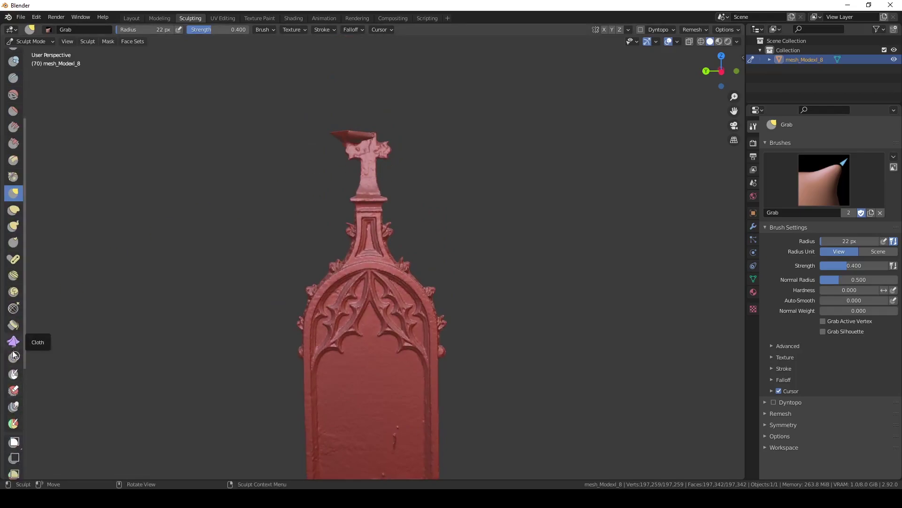
pyautogui.click(15, 442)
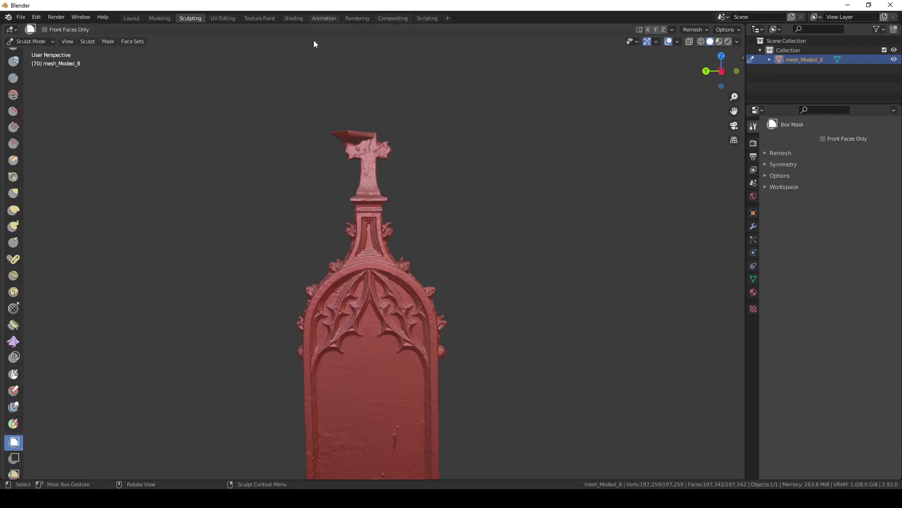
pyautogui.moveTo(283, 86); pyautogui.dragTo(436, 191)
pyautogui.click(107, 43)
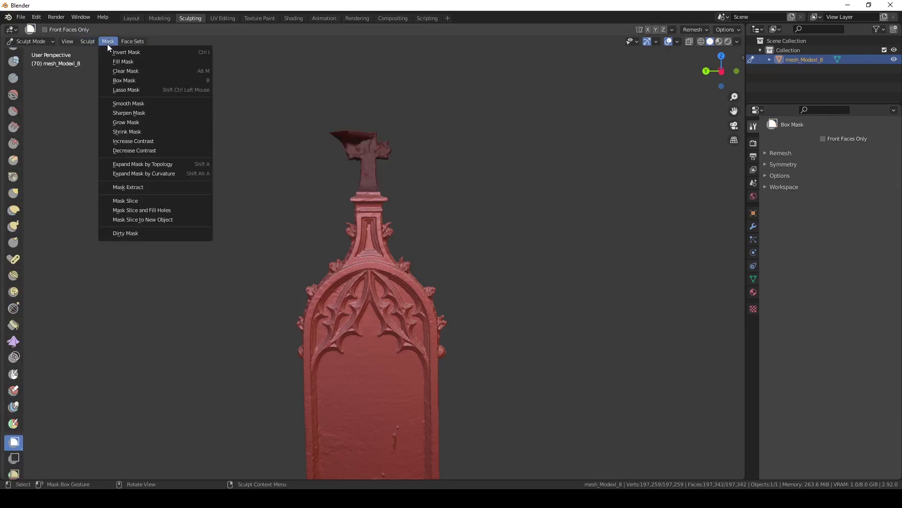
pyautogui.click(145, 210)
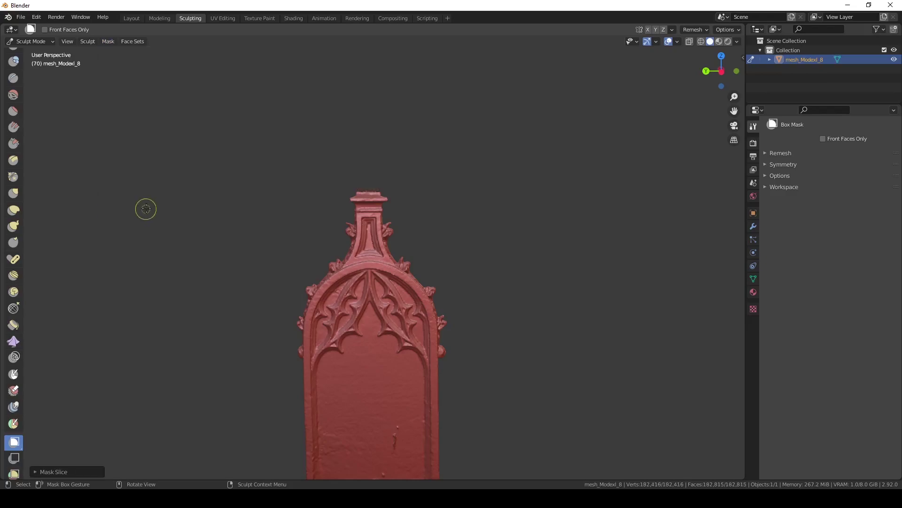
# In the Layout workspace, add a Remesh modifier to the gravestone in Smooth mode with an octree depth of 9
pyautogui.click(131, 19)
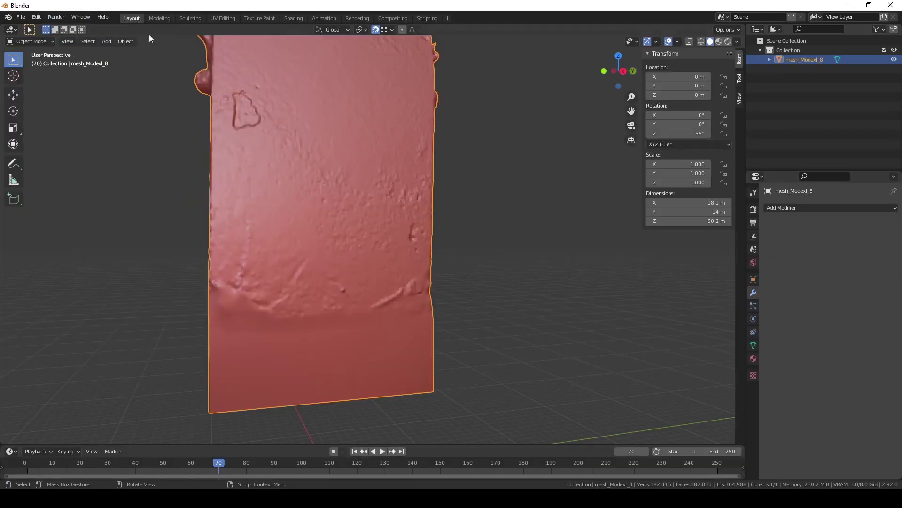
pyautogui.scroll(-5, 180, 175)
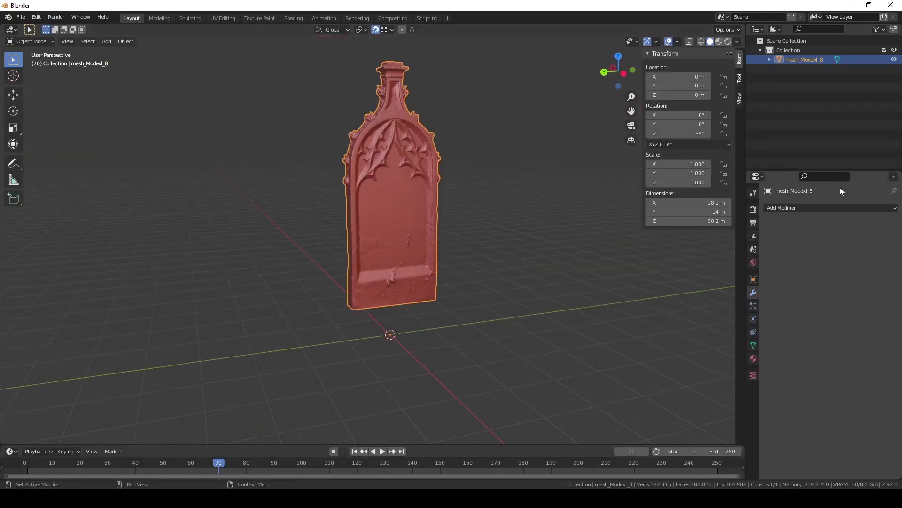
pyautogui.click(796, 210)
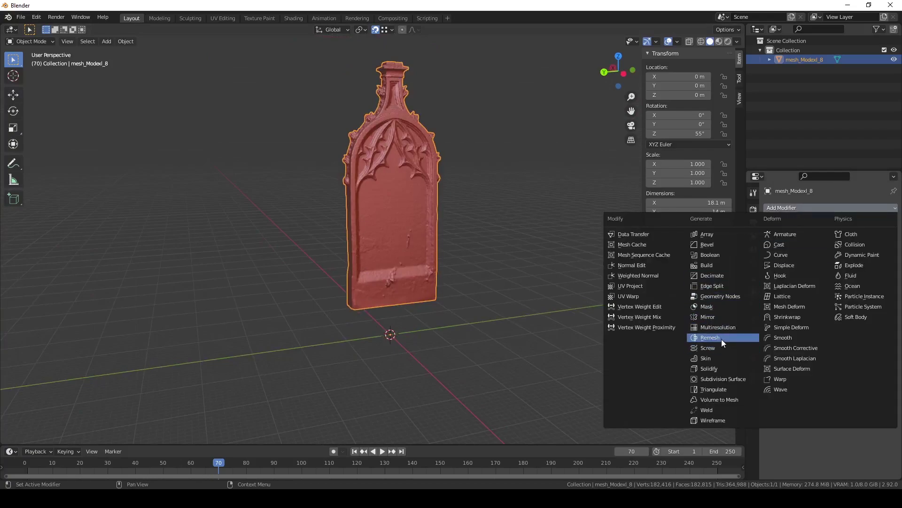
pyautogui.click(721, 337)
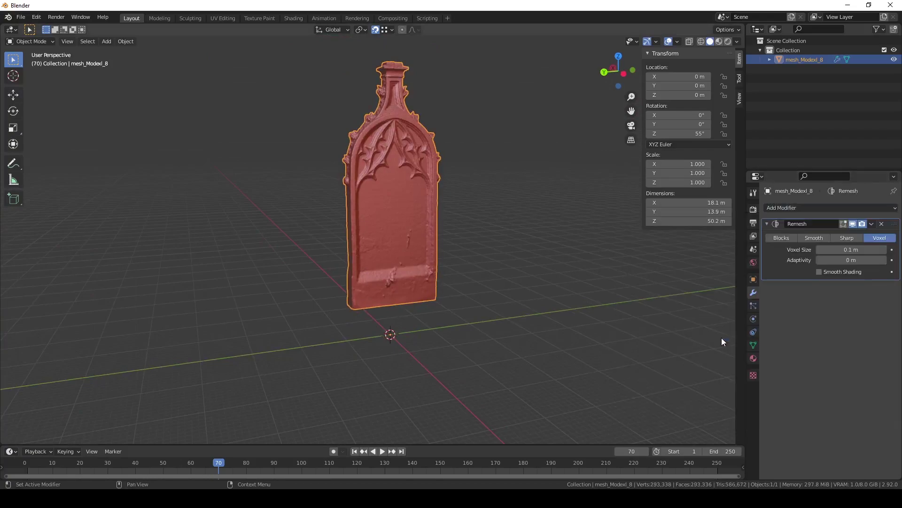
pyautogui.click(814, 237)
pyautogui.click(856, 250)
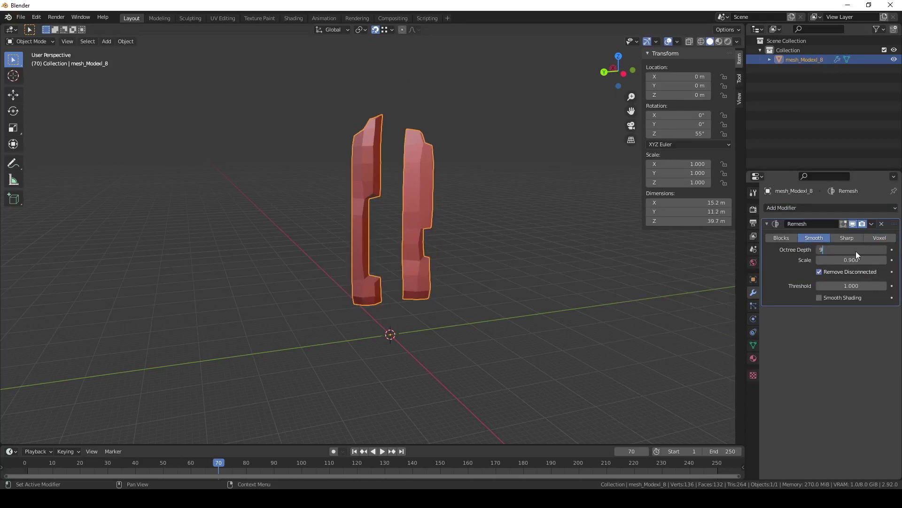
pyautogui.write('9')
pyautogui.press('Return')
# Examine the remeshed gravestone's topology up close with the wireframe overlay, and hide the wireframe when done
pyautogui.moveTo(551, 260); pyautogui.dragTo(392, 264, button='middle')
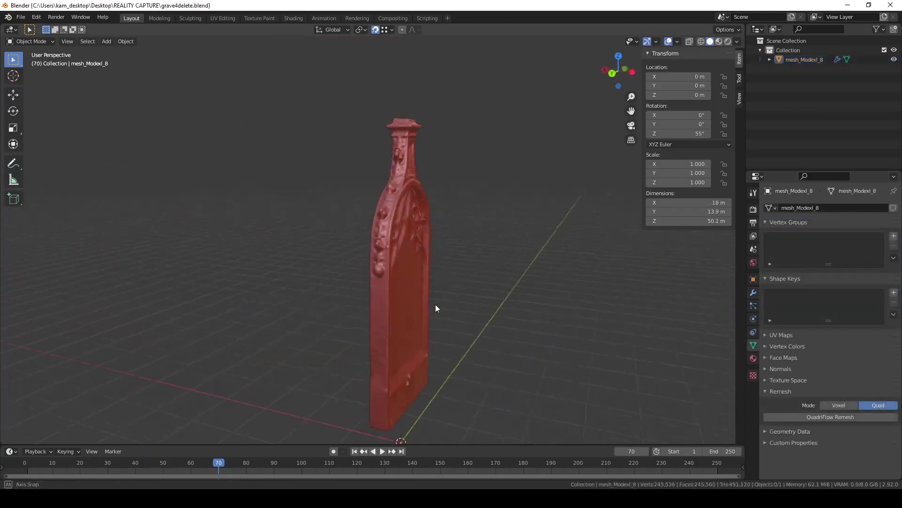
pyautogui.moveTo(436, 304); pyautogui.dragTo(411, 327, button='middle')
pyautogui.moveTo(441, 285); pyautogui.dragTo(515, 191, button='middle')
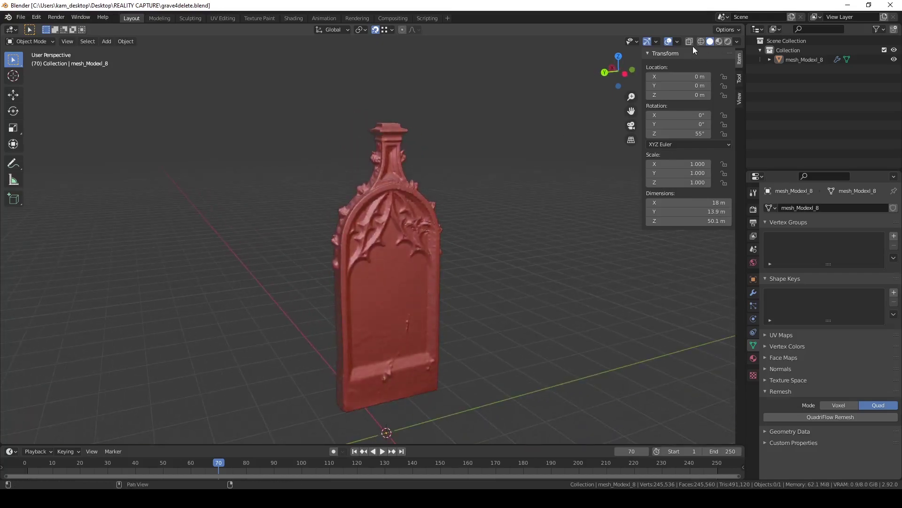
pyautogui.click(678, 41)
pyautogui.click(620, 200)
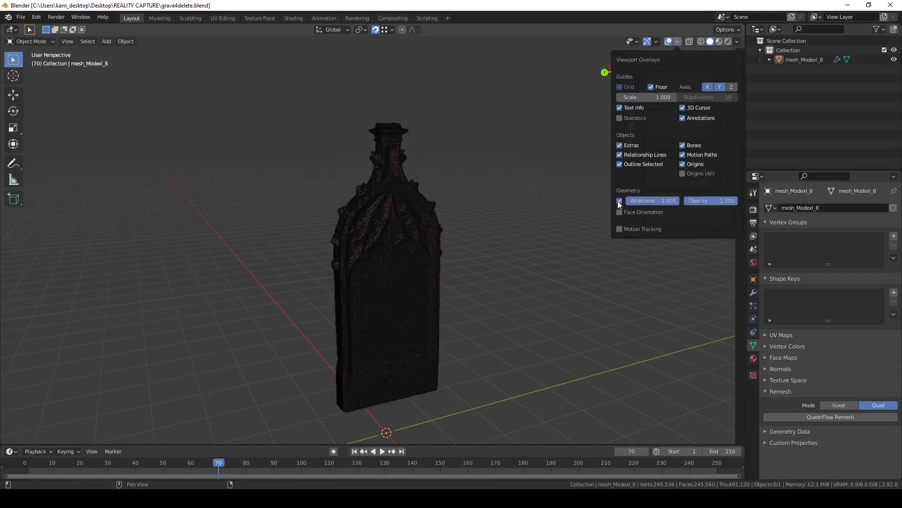
pyautogui.press('n')
pyautogui.scroll(8, 384, 261)
pyautogui.scroll(-10, 384, 261)
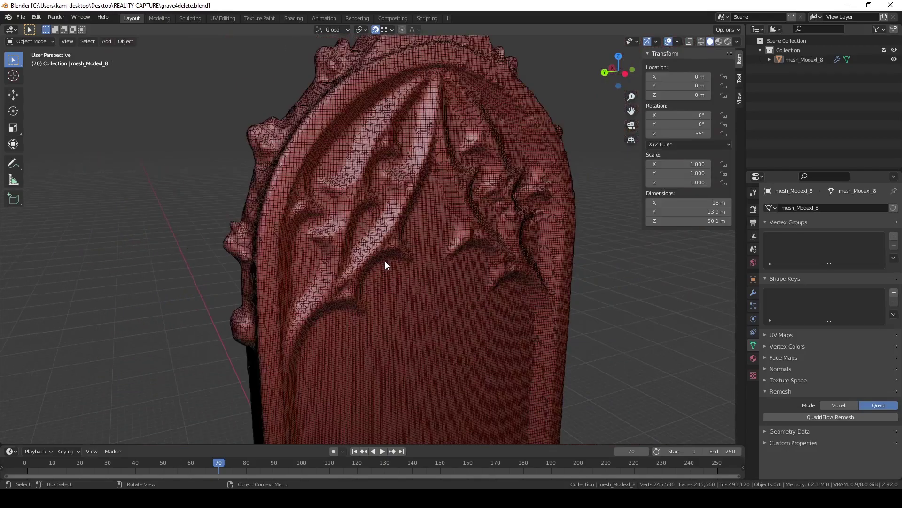
pyautogui.moveTo(389, 259); pyautogui.dragTo(617, 163, button='middle')
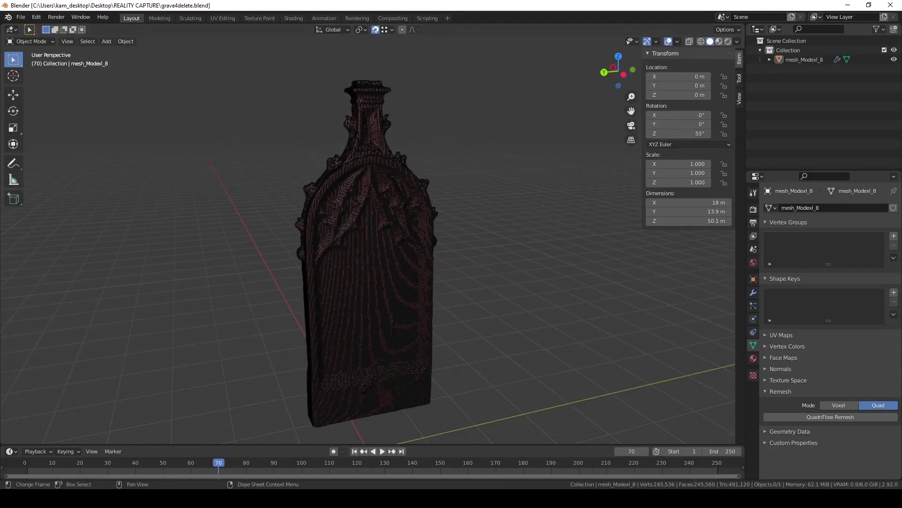
pyautogui.click(679, 42)
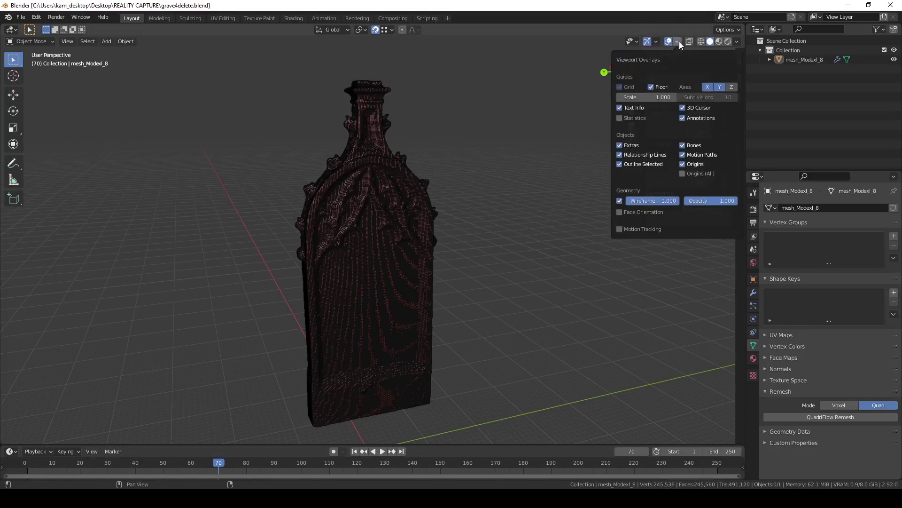
pyautogui.click(619, 200)
pyautogui.press('n')
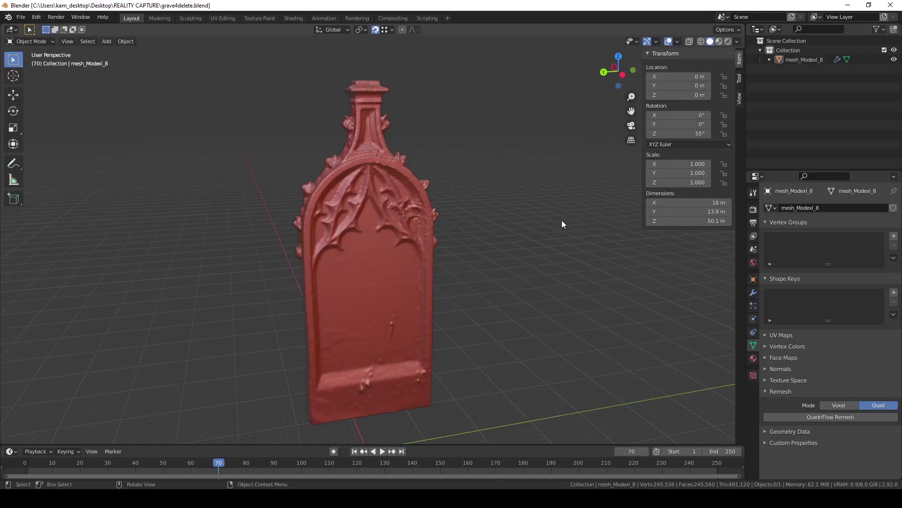
pyautogui.click(754, 292)
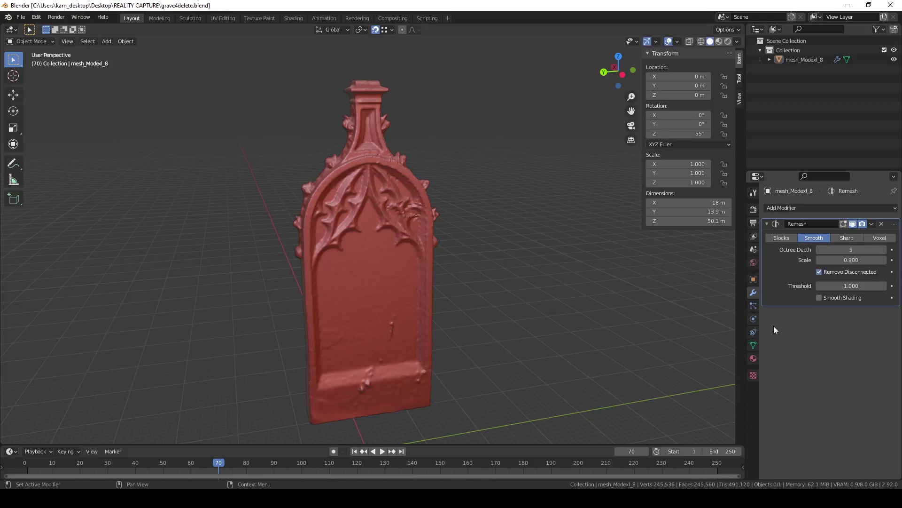
pyautogui.click(754, 359)
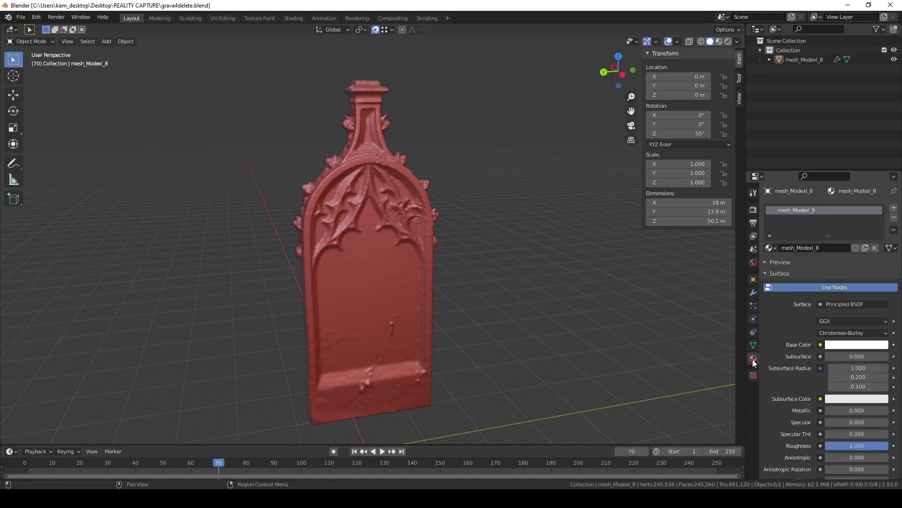
pyautogui.click(752, 344)
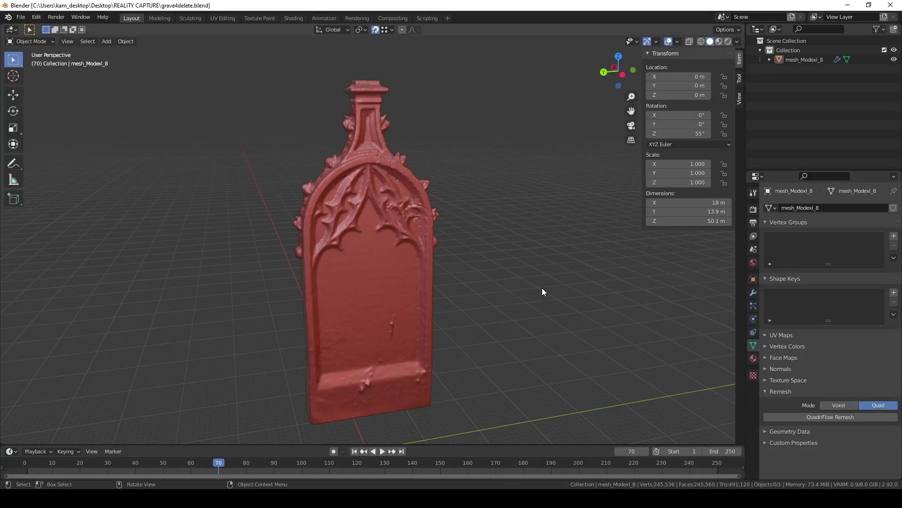
pyautogui.moveTo(542, 288)
pyautogui.mouseDown(button='middle')
pyautogui.moveTo(442, 284)
pyautogui.moveTo(551, 286)
pyautogui.mouseUp(button='middle')
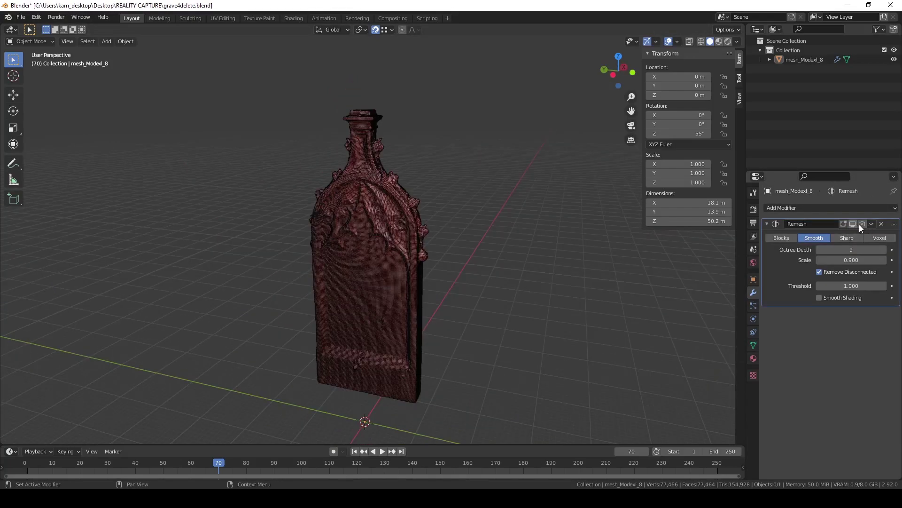
# Re-enable the gravestone's Remesh modifier, lower its octree depth by one level and apply it
pyautogui.click(862, 223)
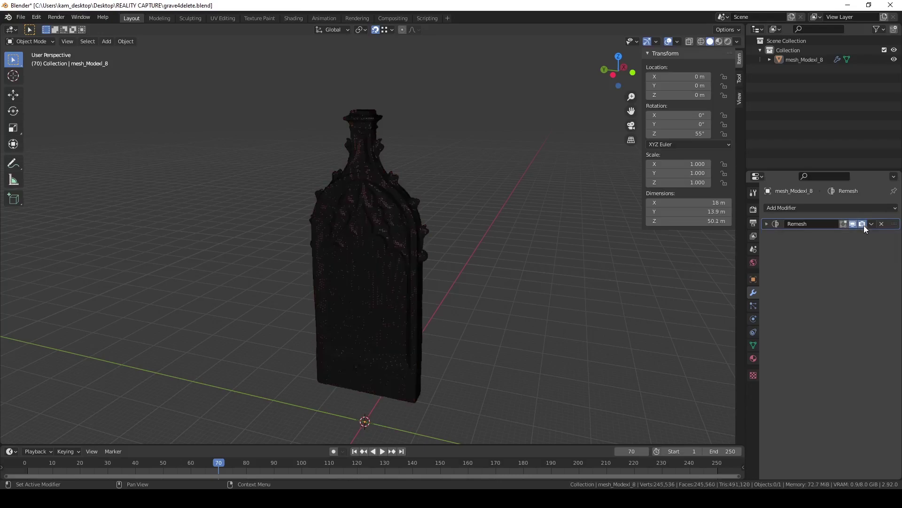
pyautogui.click(767, 225)
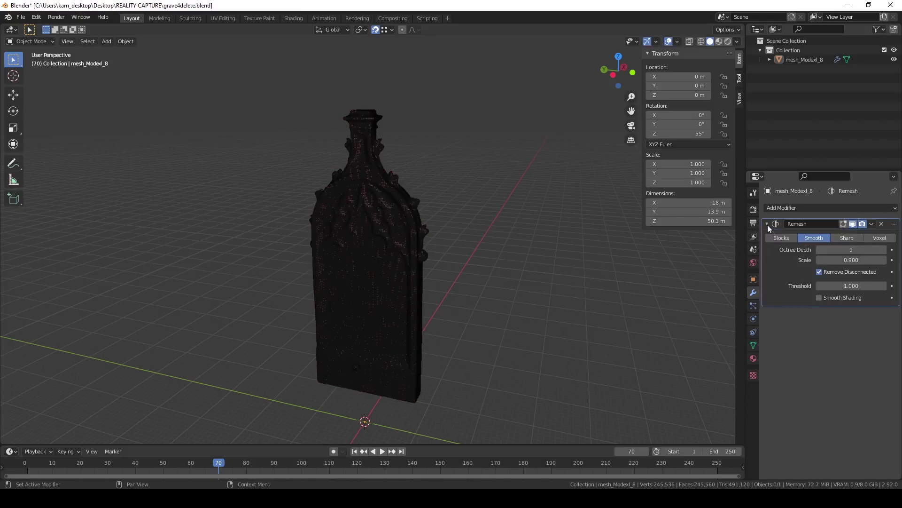
pyautogui.click(819, 249)
pyautogui.click(872, 224)
pyautogui.click(844, 236)
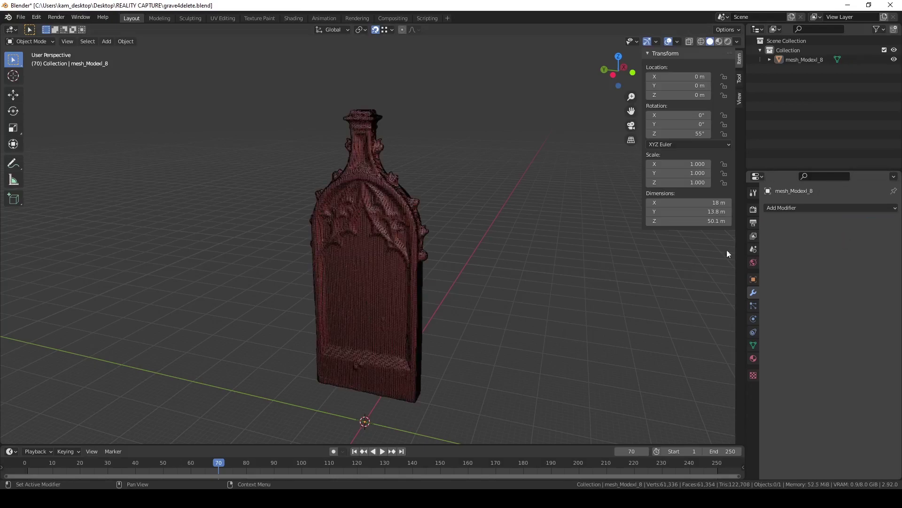
pyautogui.moveTo(525, 208); pyautogui.dragTo(556, 205, button='middle')
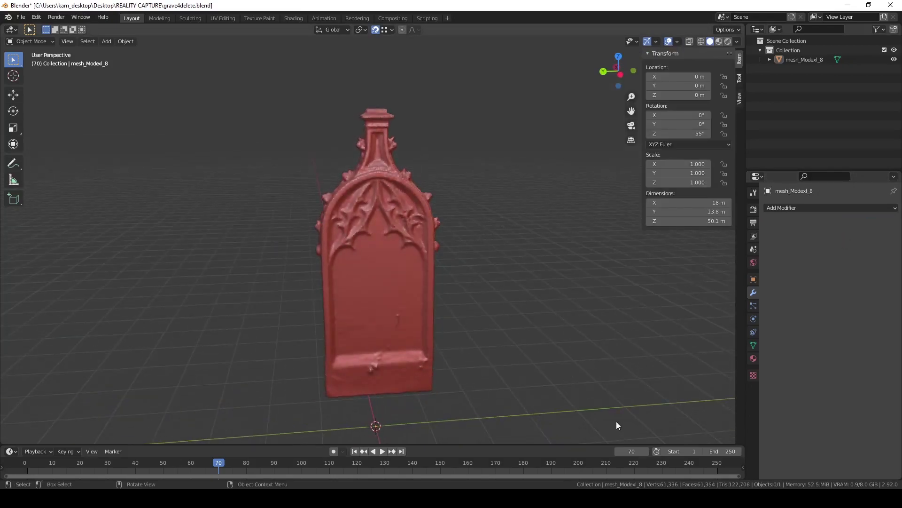
# In the UV Editing workspace, unwrap the whole gravestone mesh using Smart UV Project with a 66° angle limit and 0.000 island margin
pyautogui.moveTo(509, 344); pyautogui.dragTo(435, 323, button='middle')
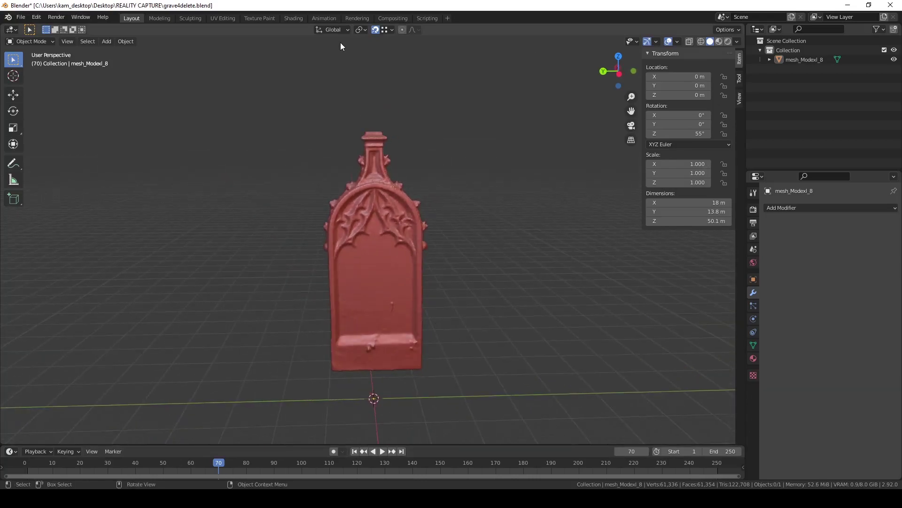
pyautogui.moveTo(340, 42); pyautogui.dragTo(126, 47, button='middle')
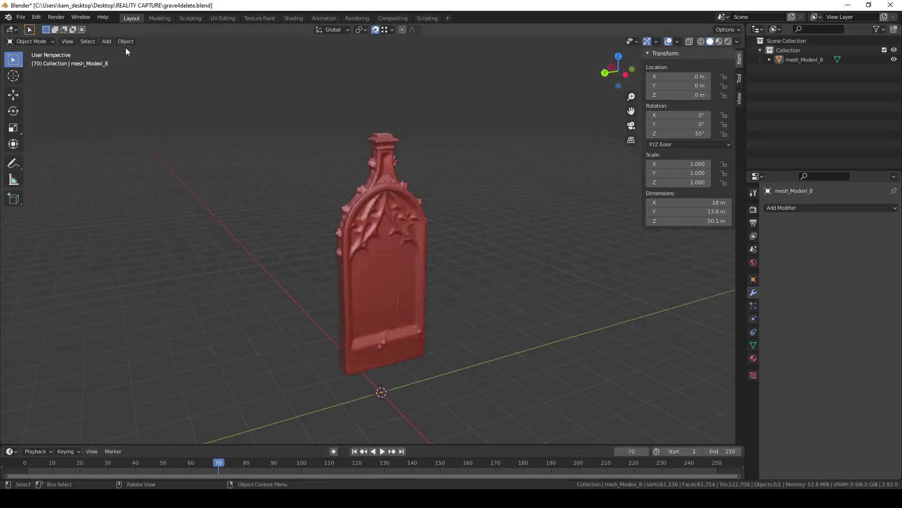
pyautogui.click(221, 19)
pyautogui.moveTo(470, 229); pyautogui.dragTo(473, 337, button='middle')
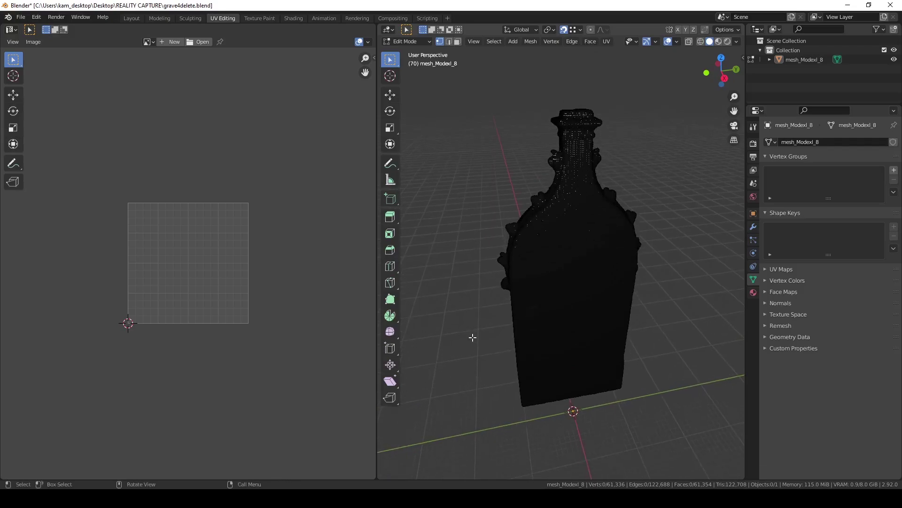
pyautogui.press('a')
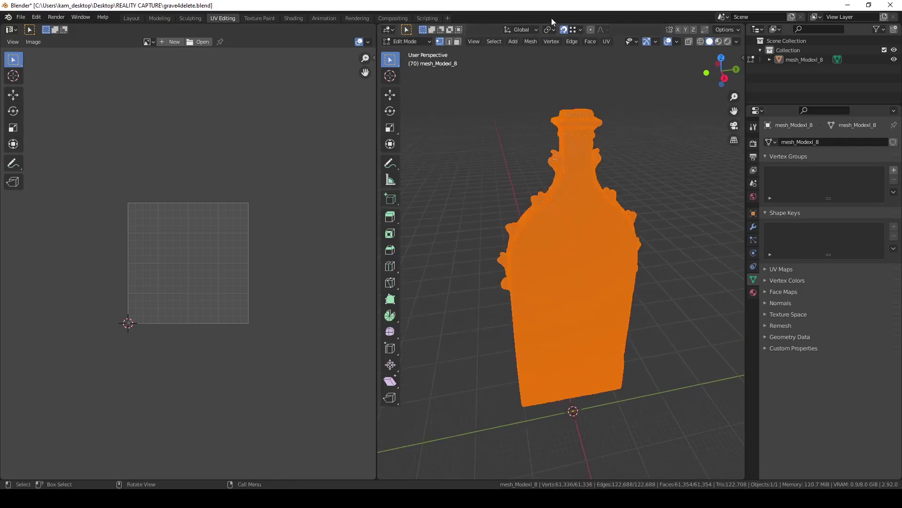
pyautogui.click(607, 41)
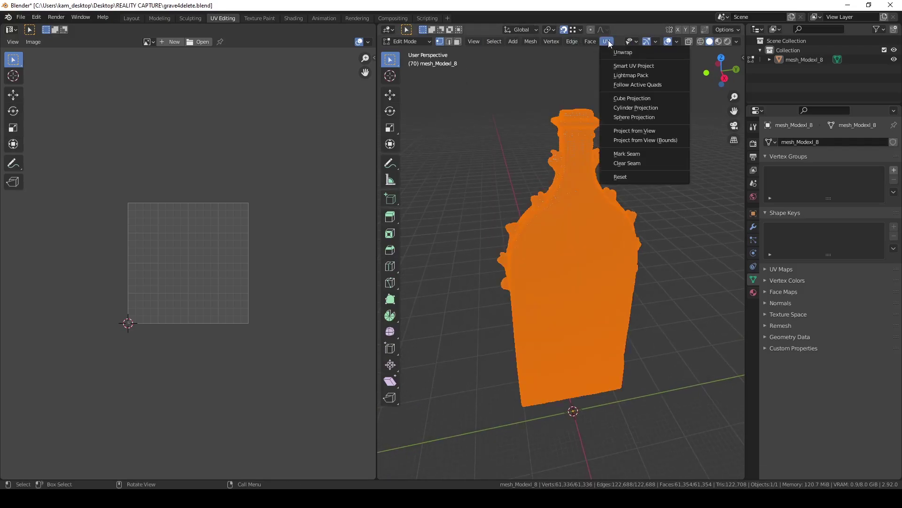
pyautogui.click(618, 66)
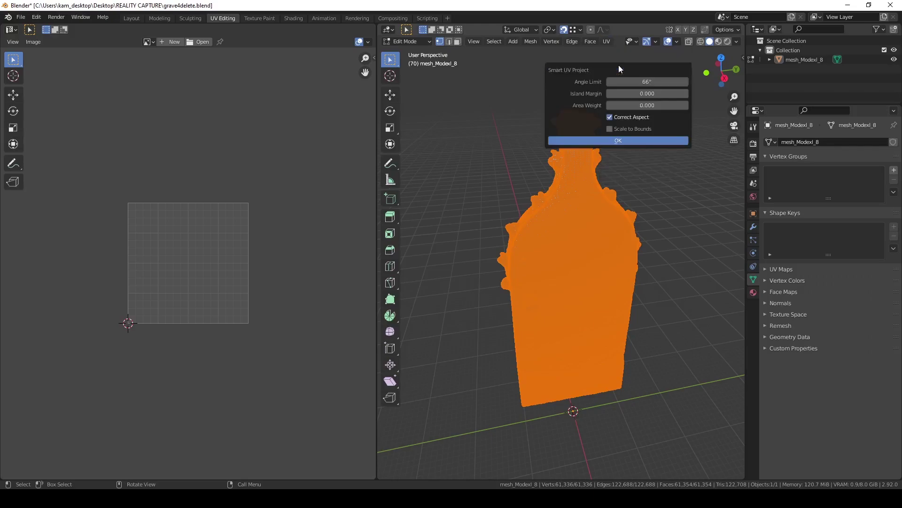
pyautogui.click(607, 140)
pyautogui.scroll(6, 156, 311)
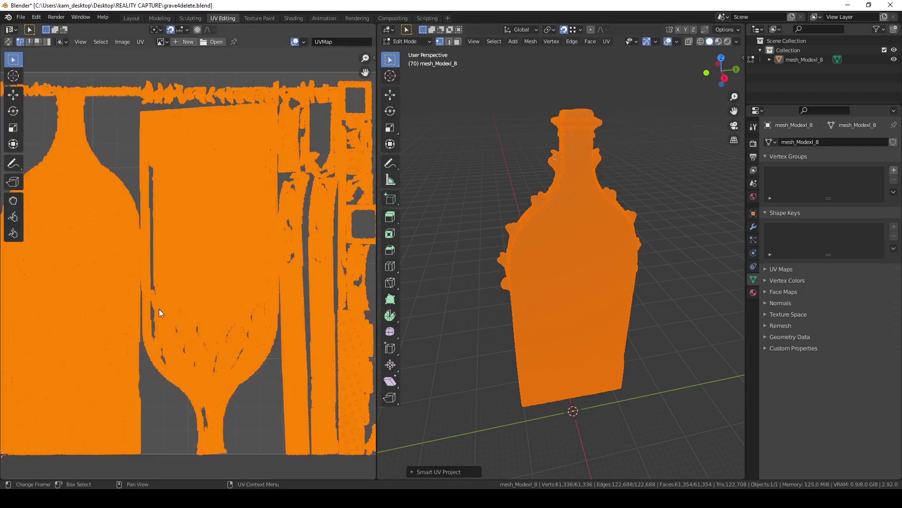
pyautogui.scroll(2, 161, 308)
pyautogui.scroll(-4, 162, 308)
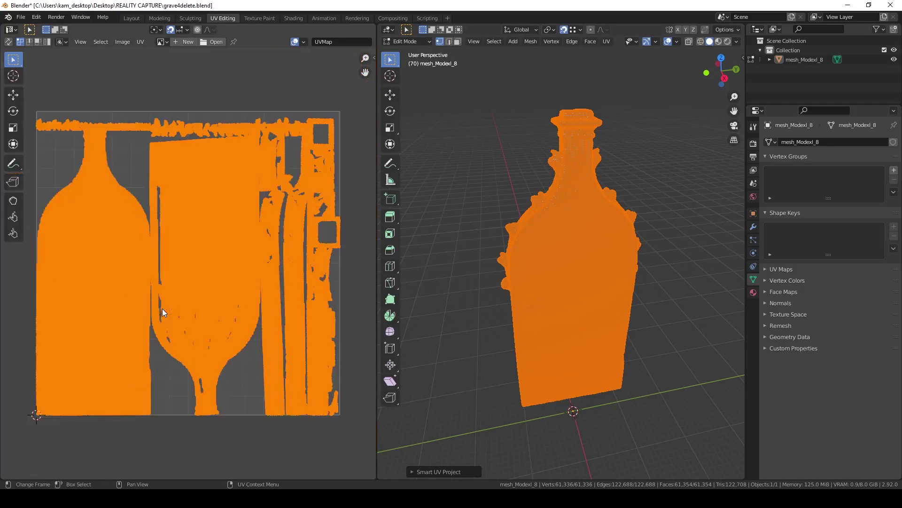
# In the Layout workspace, set the gravestone's Z rotation to 0° and its X rotation to 90°
pyautogui.click(132, 136)
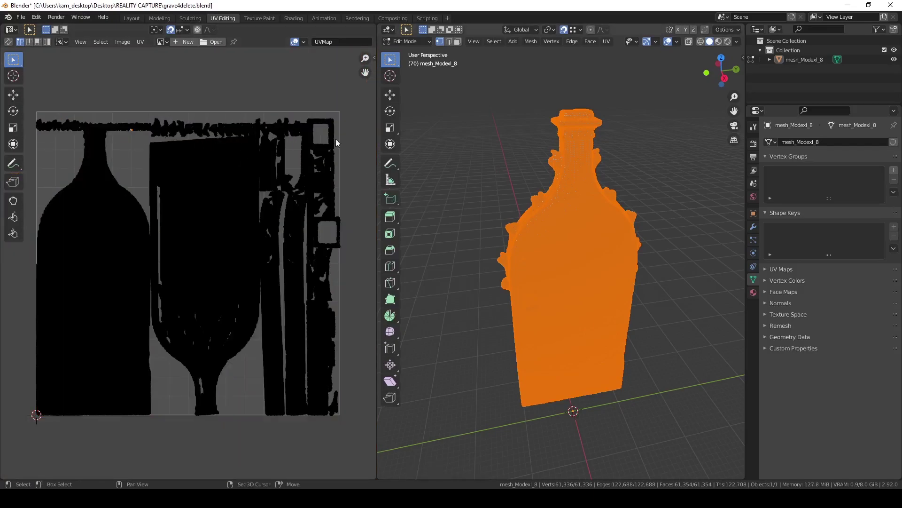
pyautogui.click(131, 17)
pyautogui.moveTo(260, 281); pyautogui.dragTo(382, 266, button='middle')
pyautogui.click(739, 80)
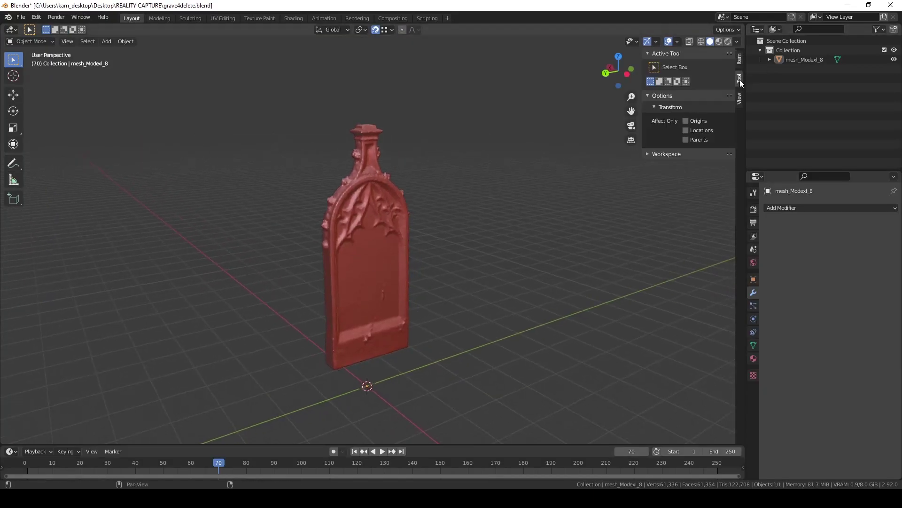
pyautogui.click(741, 96)
pyautogui.click(740, 60)
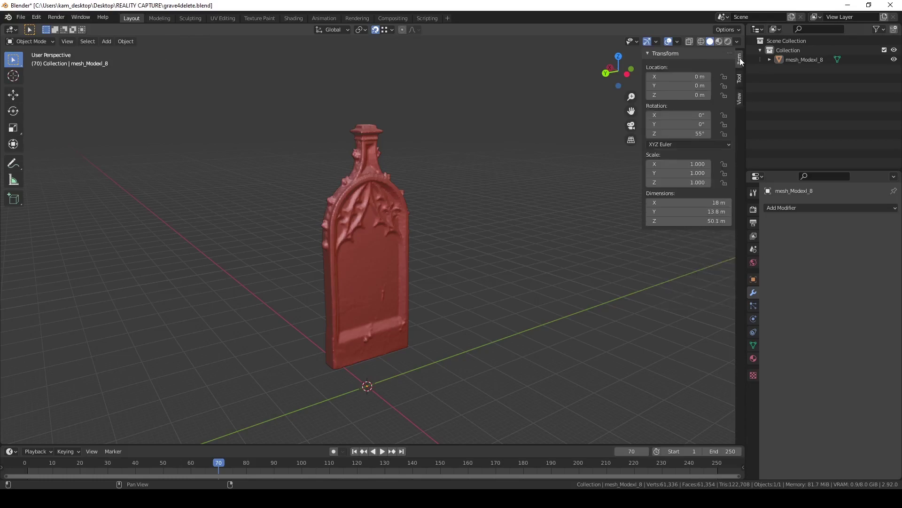
pyautogui.doubleClick(694, 134)
pyautogui.write('0')
pyautogui.press('Return')
pyautogui.doubleClick(696, 116)
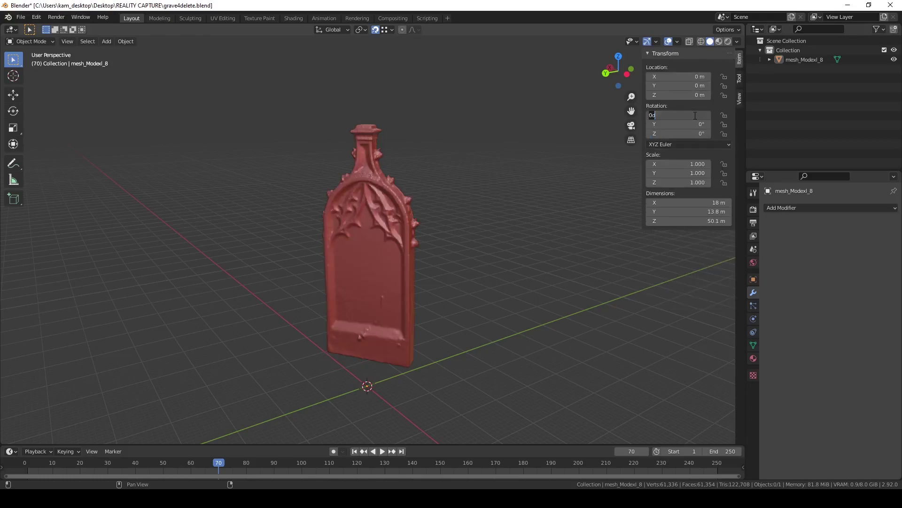
pyautogui.write('9')
pyautogui.press('Return')
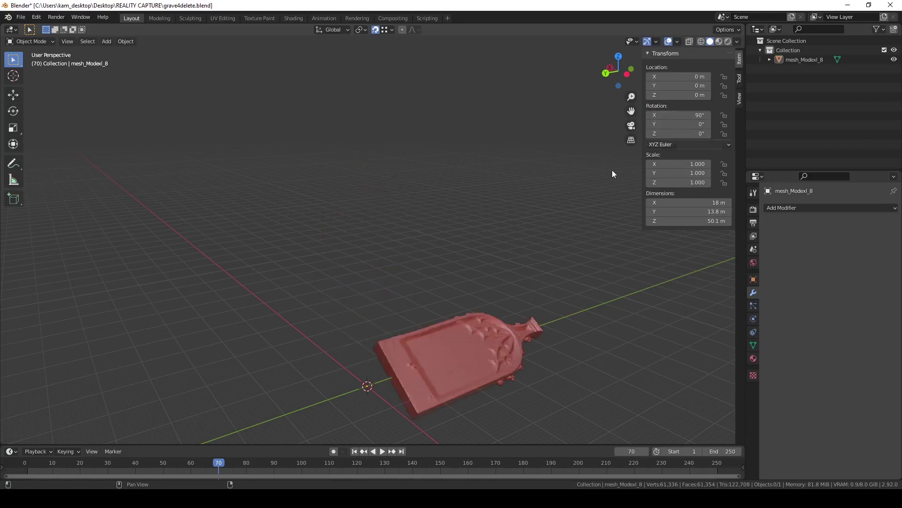
# Export the rotated gravestone mesh in Wavefront (.obj) format
pyautogui.moveTo(453, 237); pyautogui.dragTo(376, 155, button='middle')
pyautogui.click(20, 18)
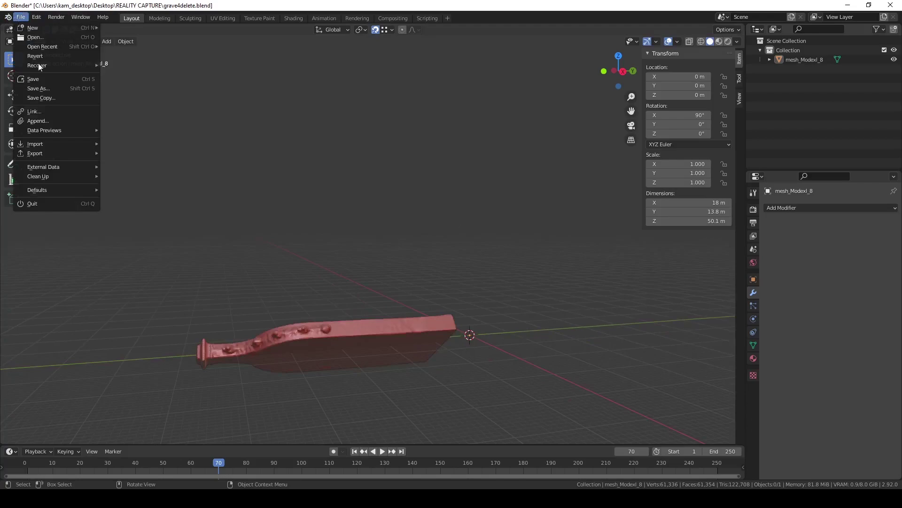
pyautogui.moveTo(78, 154)
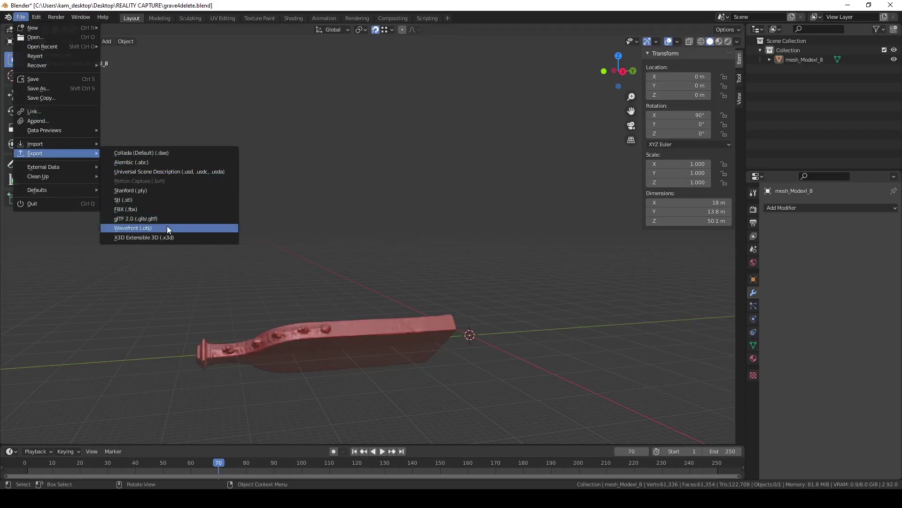
# Launch RealityCapture 1.1 and open the recent project grave4del.rcproj
pyautogui.press('super')
pyautogui.write('rea')
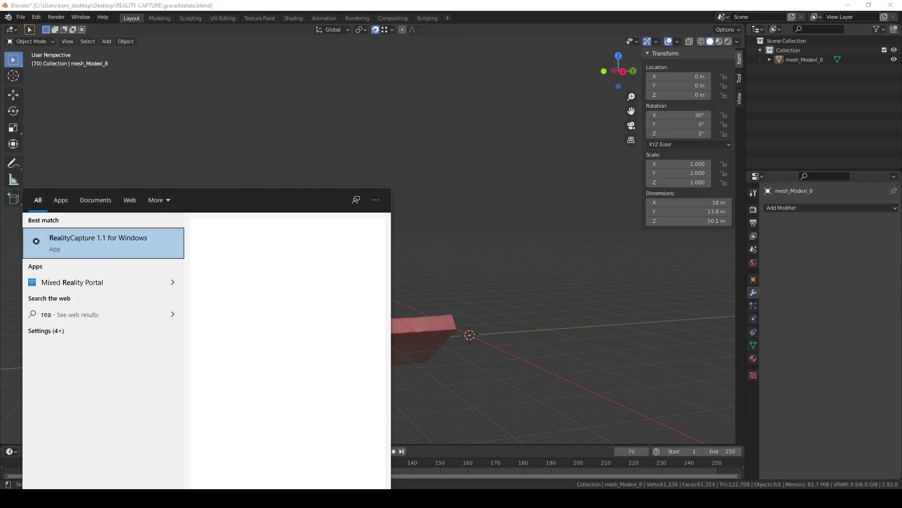
pyautogui.click(84, 245)
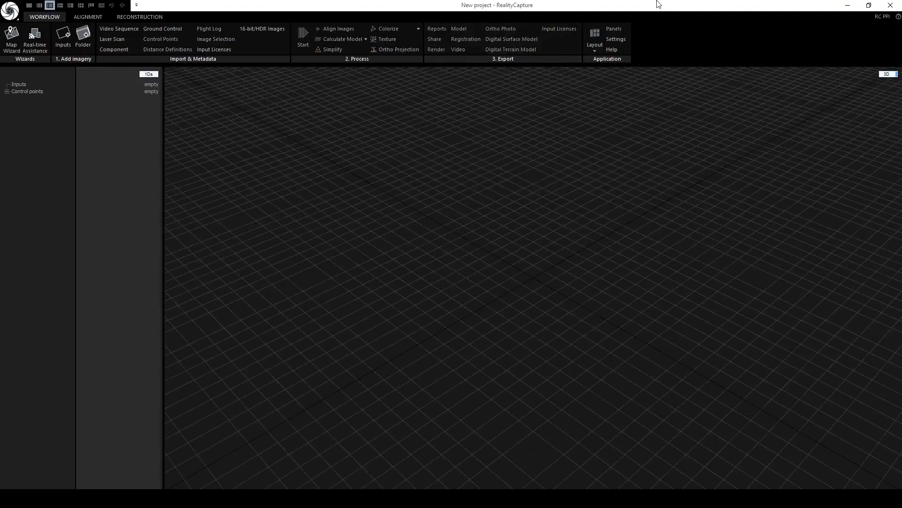
pyautogui.click(91, 16)
pyautogui.click(126, 17)
pyautogui.click(10, 17)
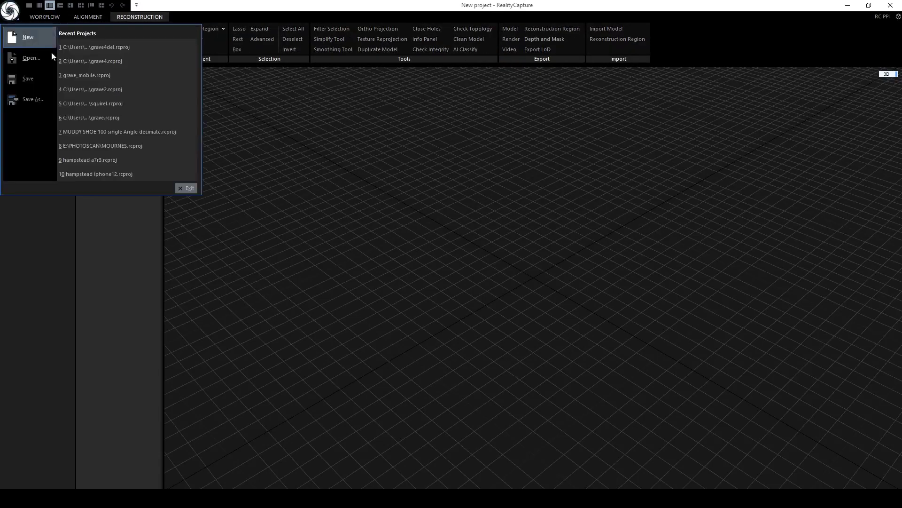
pyautogui.click(134, 47)
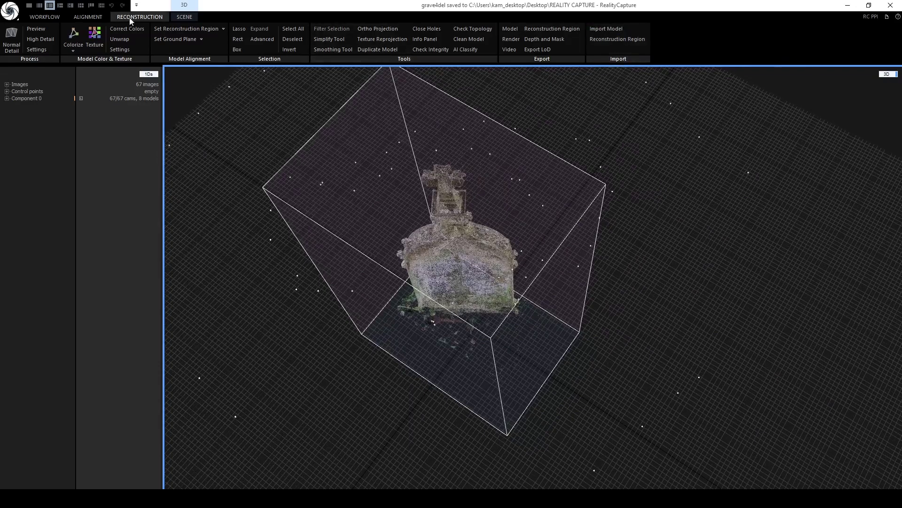
# Import the remeshed gravestone model without cleaning it so its UVs are kept, and select the imported model under Component 0
pyautogui.click(611, 29)
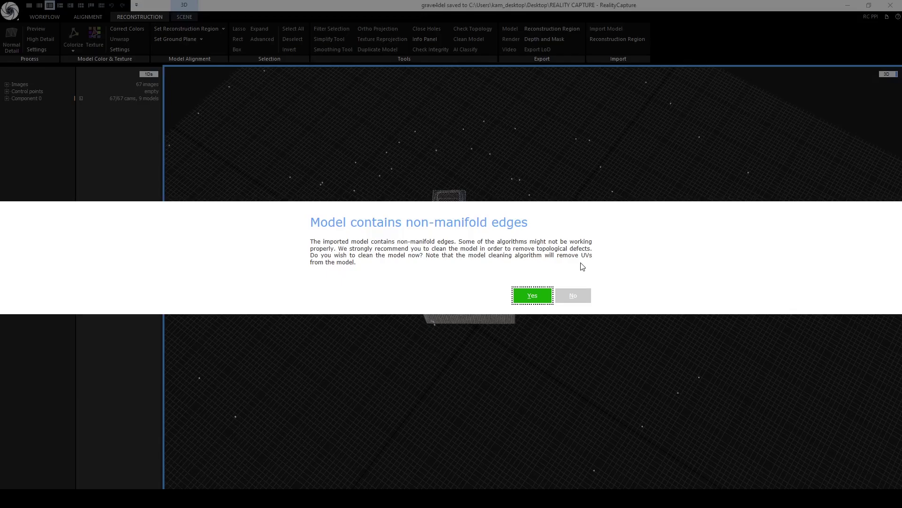
pyautogui.click(574, 298)
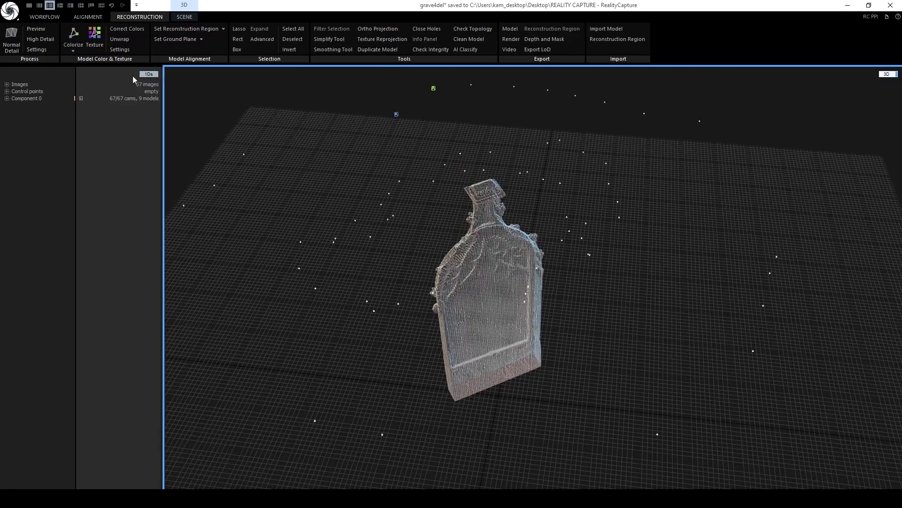
pyautogui.click(6, 102)
pyautogui.click(7, 99)
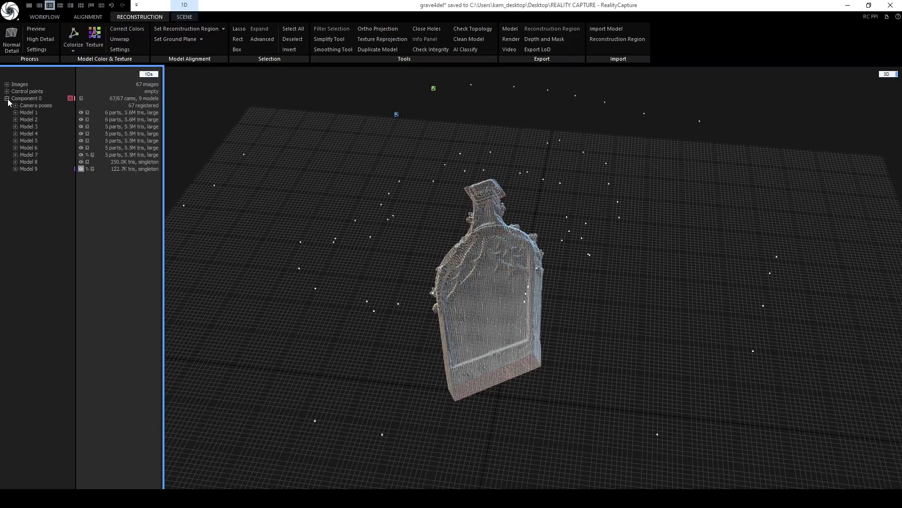
pyautogui.click(28, 168)
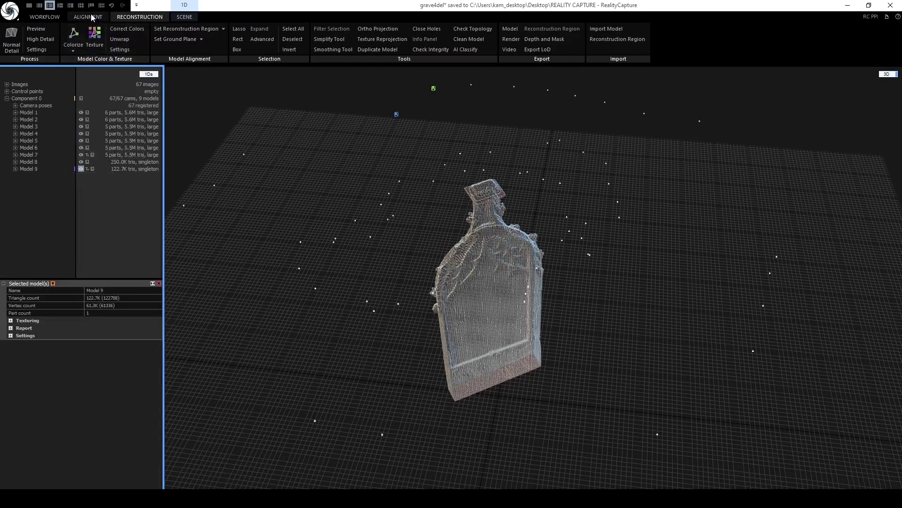
# Reproject the texture from Model 7 onto Model 9 with Texture Reprojection, keeping color and normal reprojection enabled
pyautogui.click(369, 42)
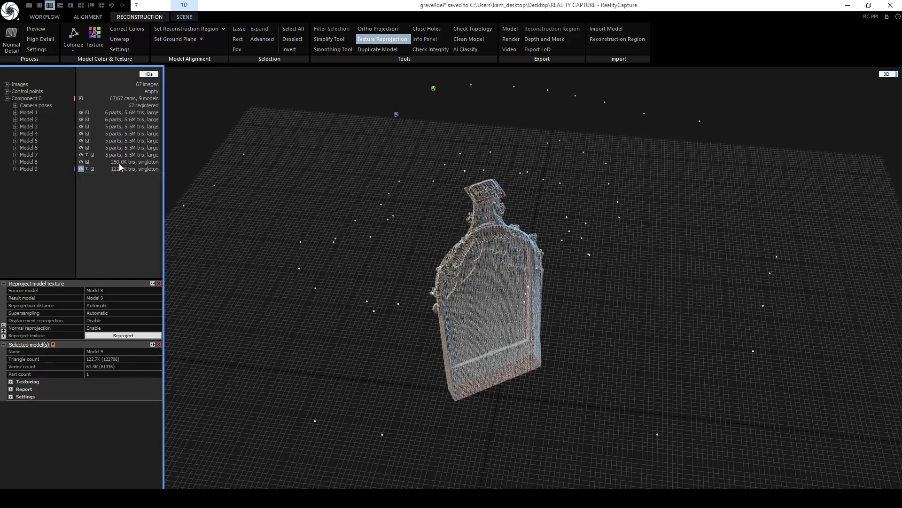
pyautogui.click(120, 291)
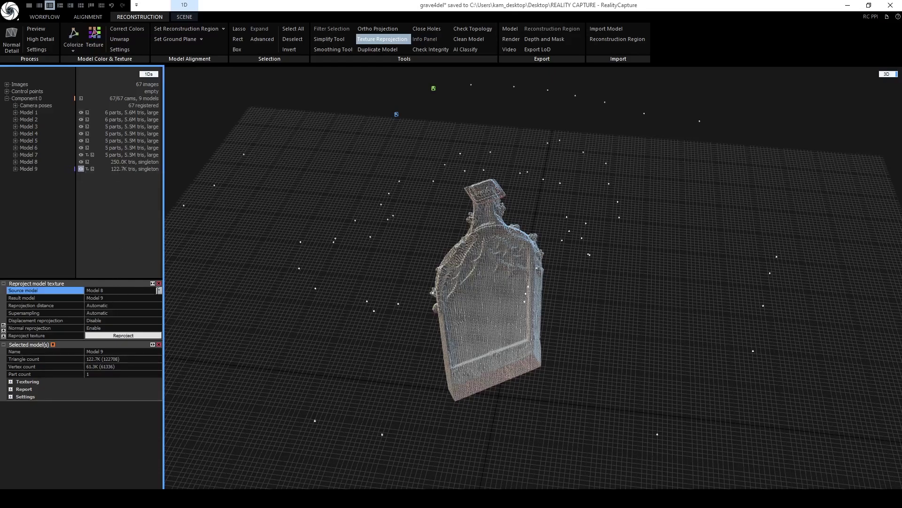
pyautogui.click(121, 290)
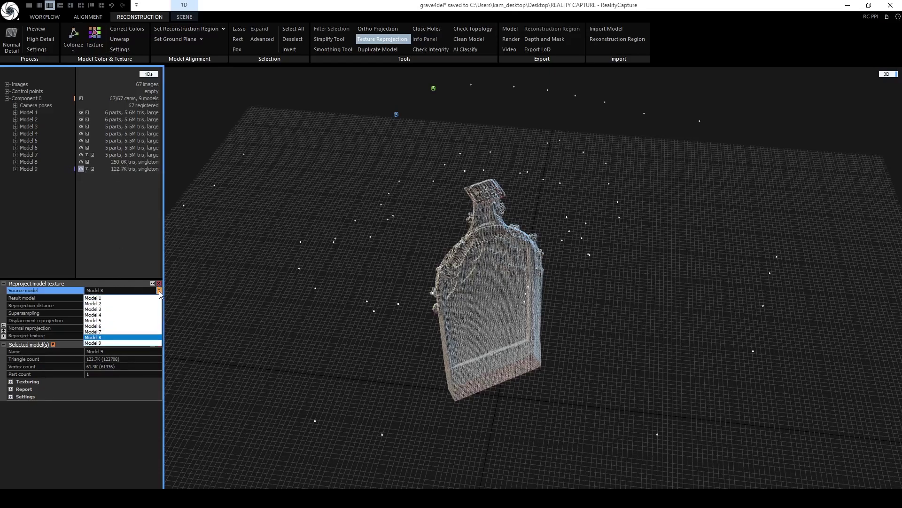
pyautogui.click(106, 332)
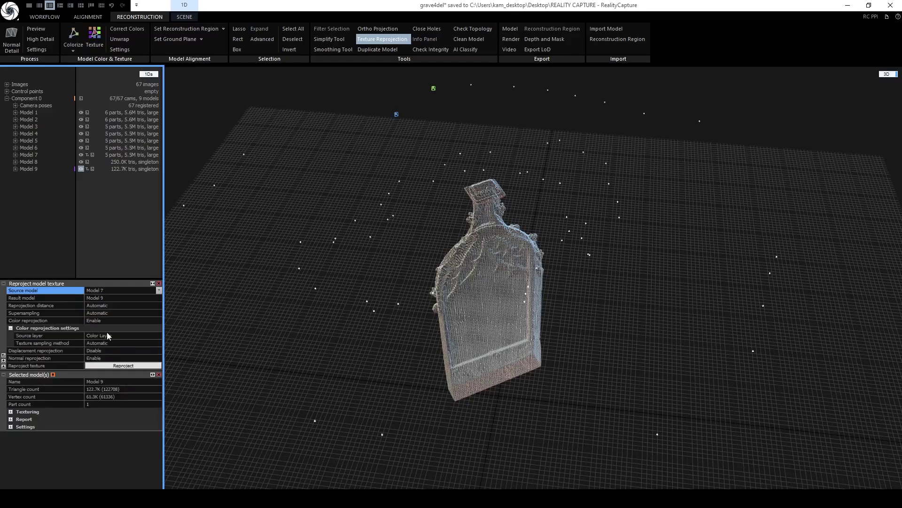
pyautogui.click(114, 365)
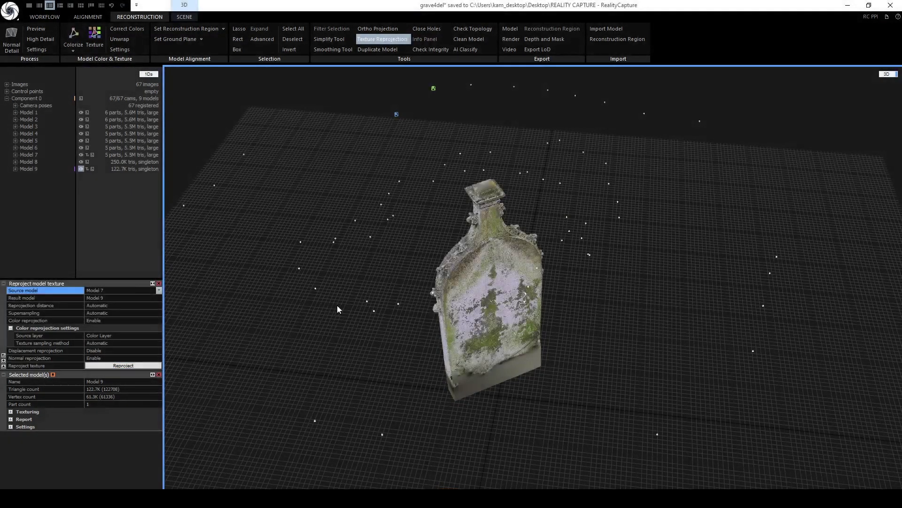
# Examine the reprojected texture on the front and sides of the gravestone
pyautogui.moveTo(337, 305); pyautogui.dragTo(527, 261)
pyautogui.scroll(5, 513, 283)
pyautogui.moveTo(381, 305); pyautogui.dragTo(480, 314)
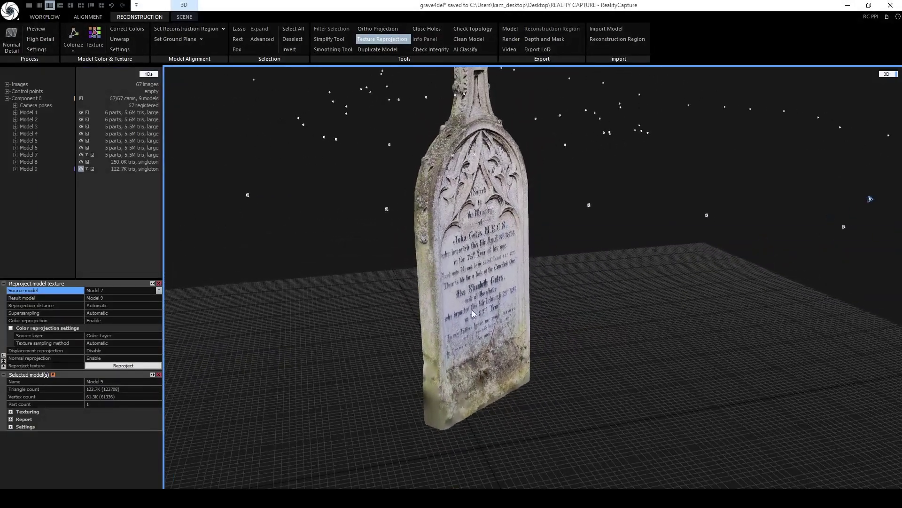
pyautogui.moveTo(345, 320); pyautogui.dragTo(467, 305)
pyautogui.moveTo(478, 378); pyautogui.dragTo(472, 337)
pyautogui.scroll(-2, 471, 334)
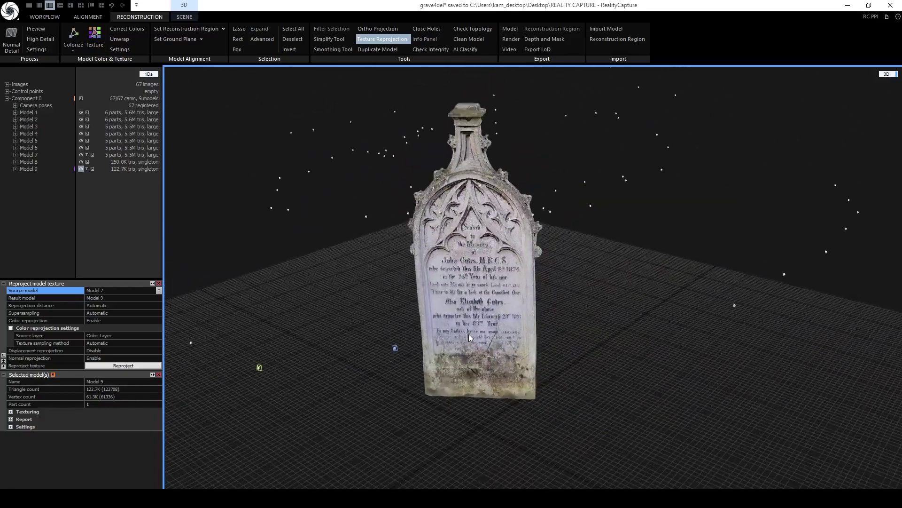
# Export the textured gravestone, Model 9, from the project
pyautogui.click(10, 12)
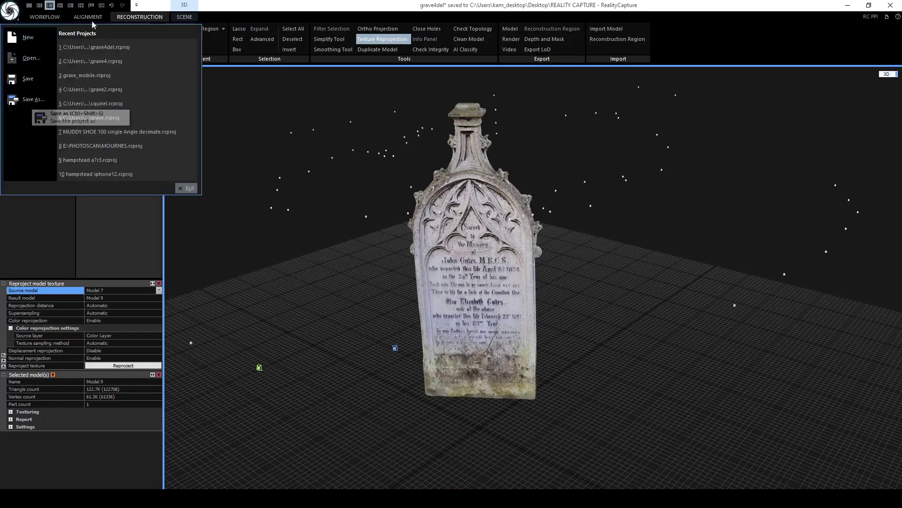
pyautogui.click(250, 171)
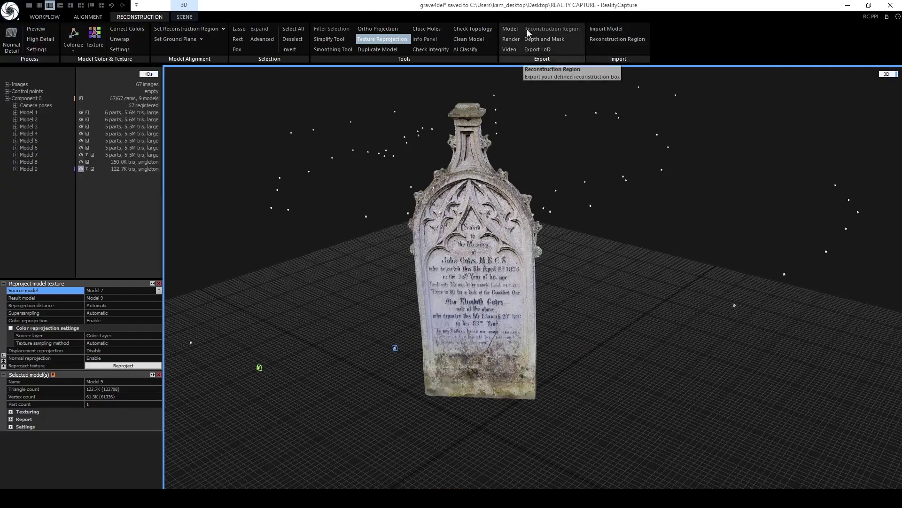
pyautogui.click(509, 30)
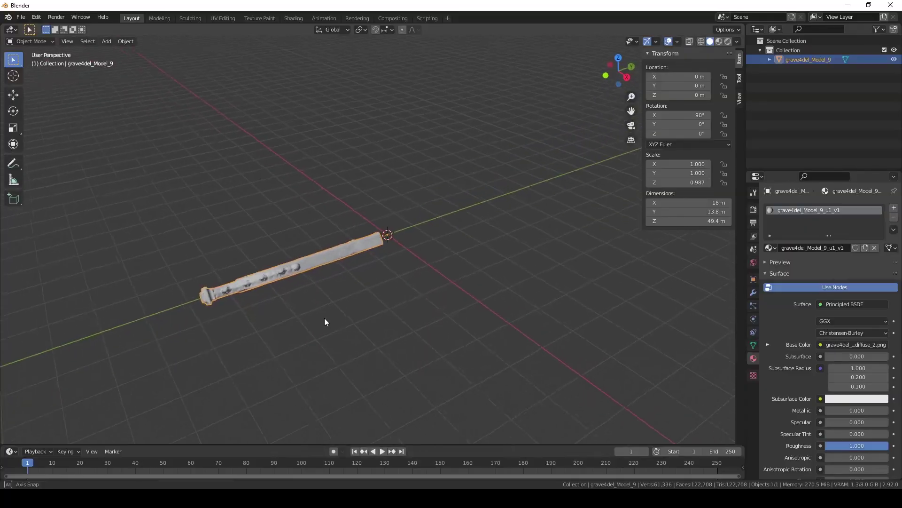
# In Blender, uniformly scale the imported textured gravestone down to a Z dimension of about 2.26 m
pyautogui.moveTo(343, 317); pyautogui.dragTo(296, 351, button='middle')
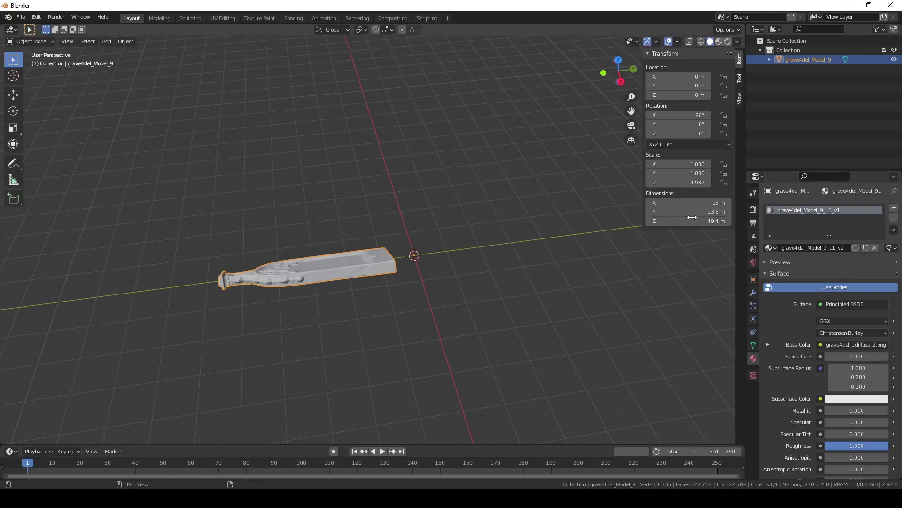
pyautogui.press('s')
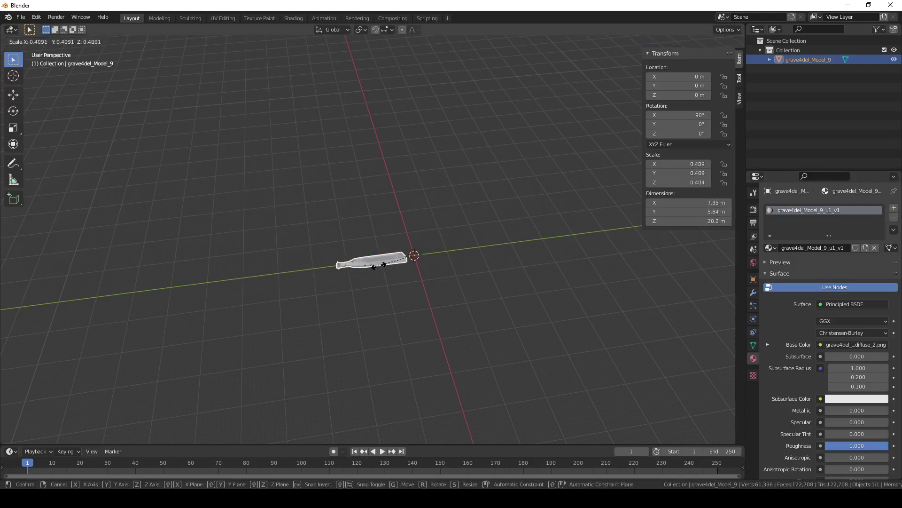
pyautogui.click(392, 266)
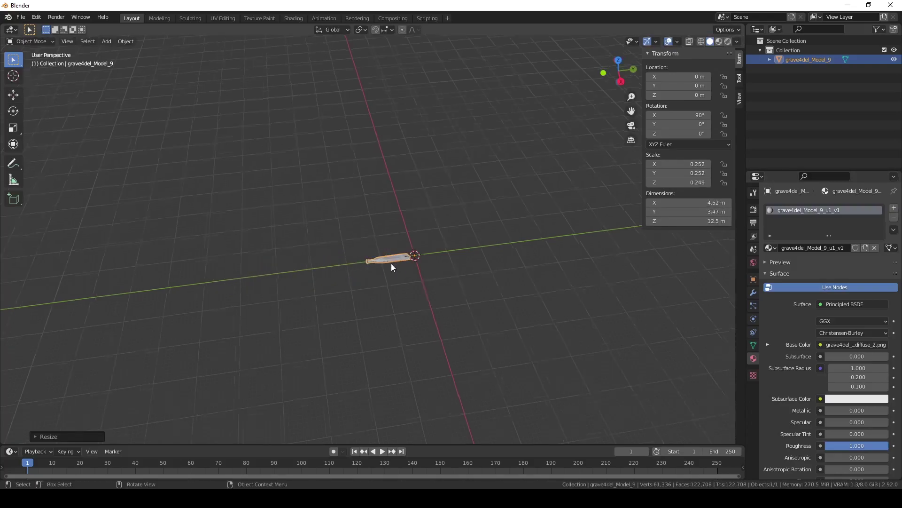
pyautogui.press('KP_Decimal')
pyautogui.press('s')
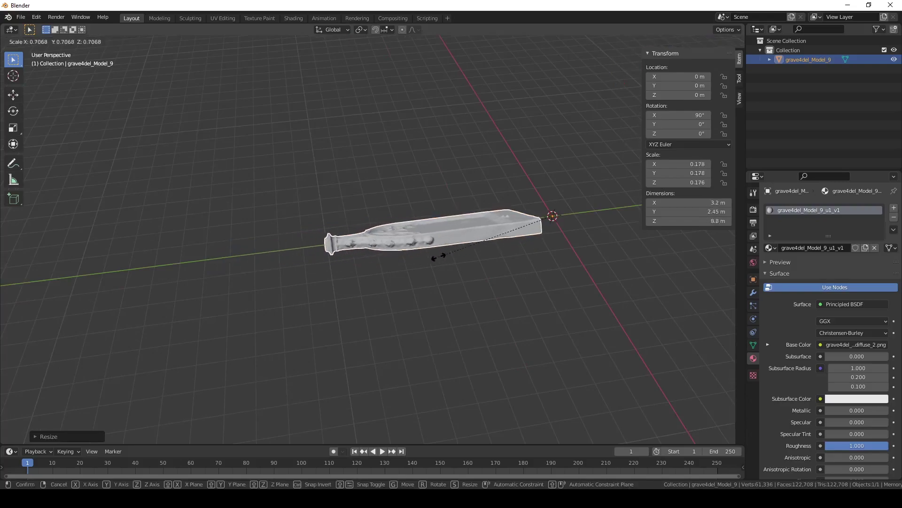
pyautogui.click(511, 247)
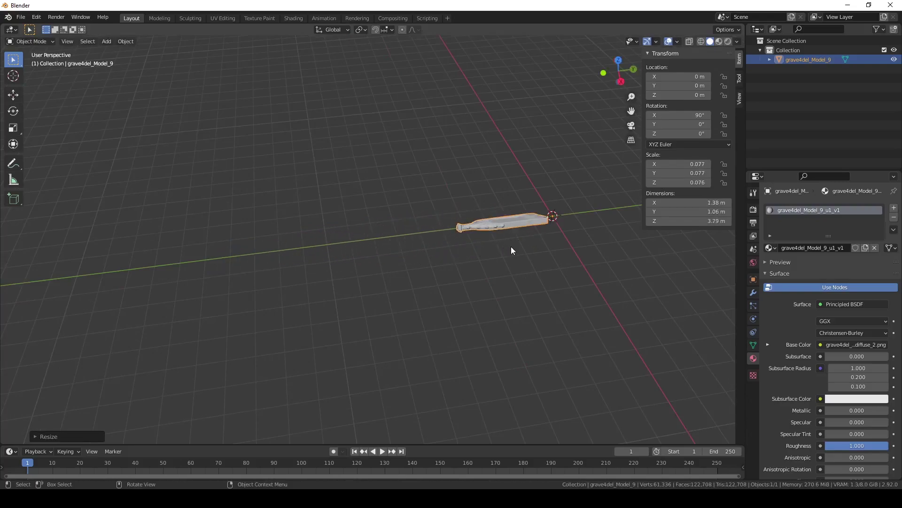
pyautogui.scroll(5, 505, 247)
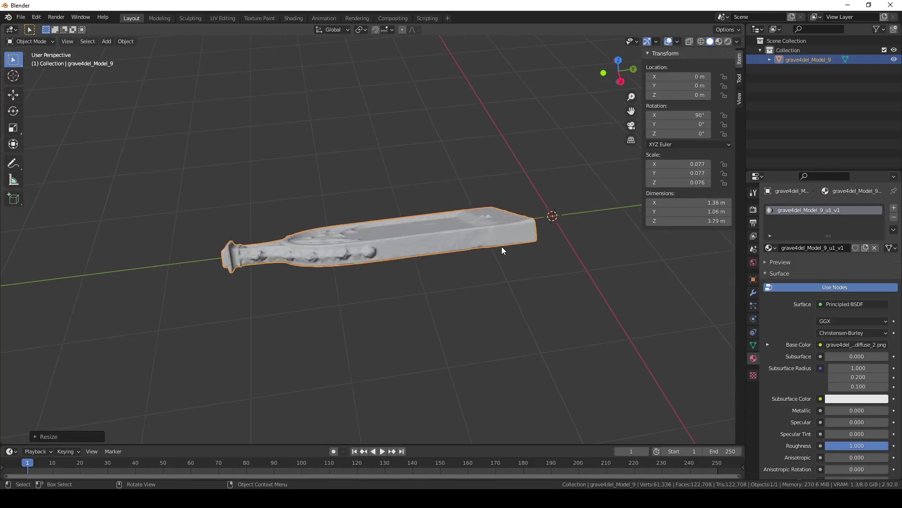
pyautogui.press('s')
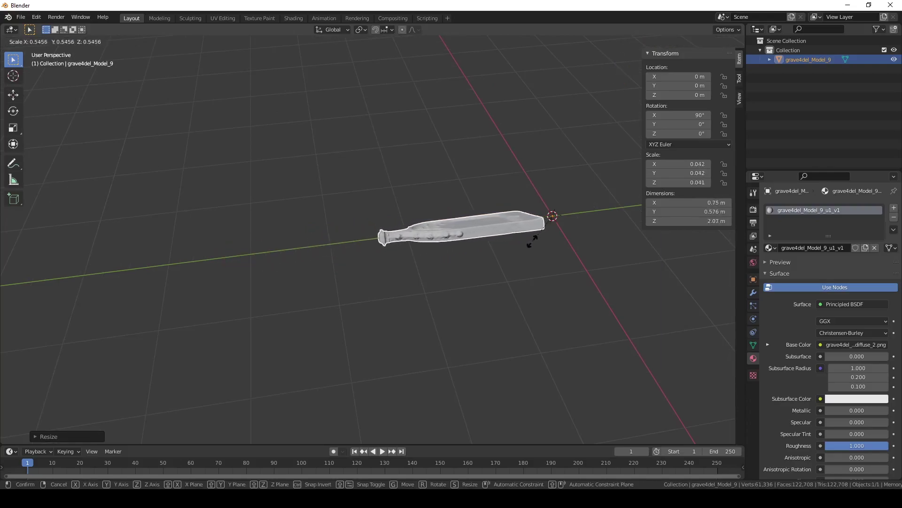
pyautogui.click(528, 241)
# Stand the gravestone upright by setting its X rotation to 0° and its Z rotation to 55°
pyautogui.moveTo(475, 274); pyautogui.dragTo(498, 244, button='middle')
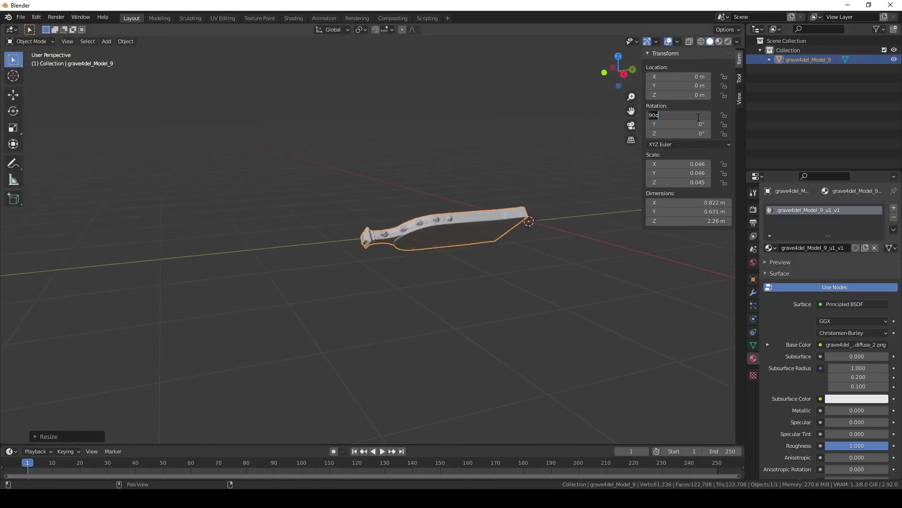
pyautogui.write('90')
pyautogui.press('Return')
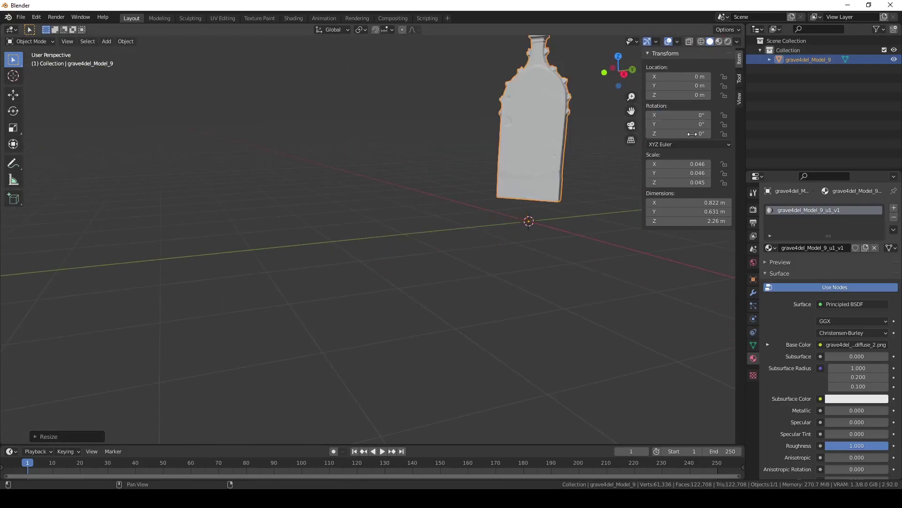
pyautogui.click(689, 136)
pyautogui.write('55')
pyautogui.press('Return')
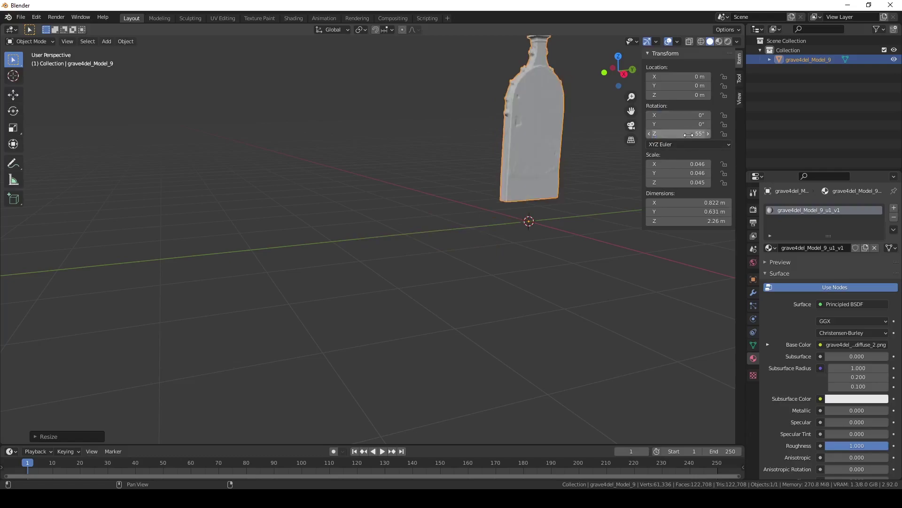
# Lower the gravestone by about 0.32 m onto the ground plane and set its origin to its geometry
pyautogui.moveTo(594, 176); pyautogui.dragTo(186, 249, button='middle')
pyautogui.press('g')
pyautogui.click(181, 235)
pyautogui.rightClick(174, 213)
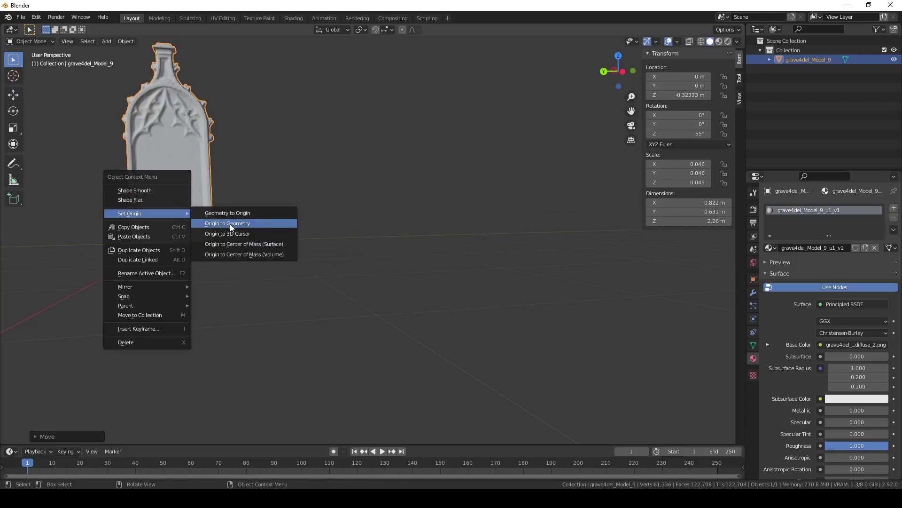
pyautogui.click(230, 224)
pyautogui.press('KP_Decimal')
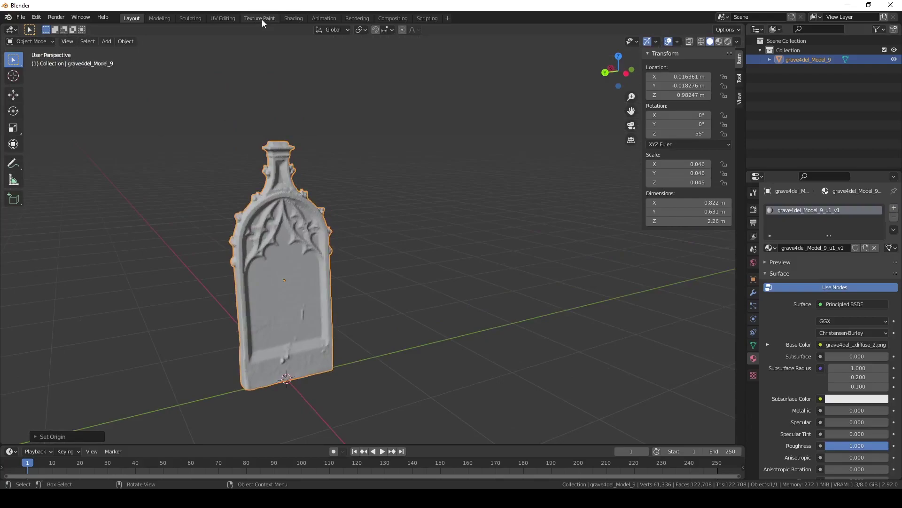
# In texture painting, clone stone texture over the dark, untextured base on the gravestone's back in the diffuse image
pyautogui.click(259, 19)
pyautogui.scroll(8, 547, 253)
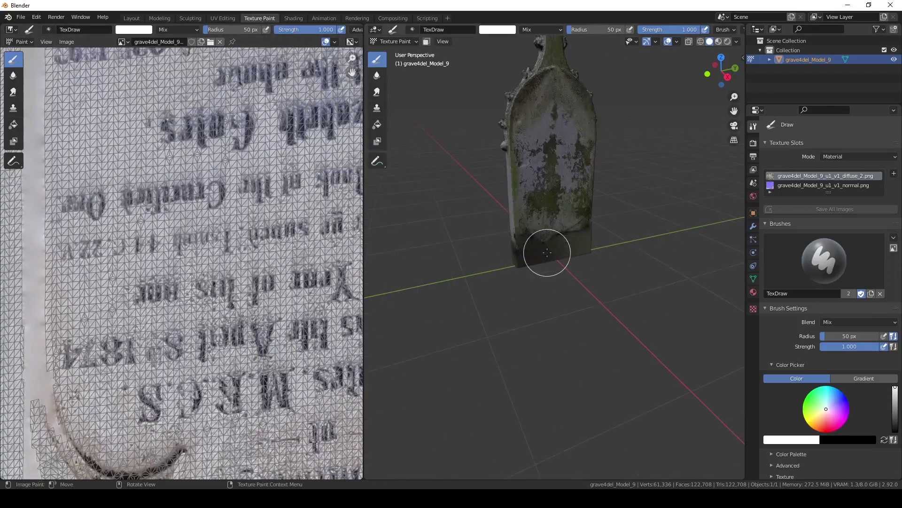
pyautogui.moveTo(547, 253); pyautogui.dragTo(482, 337, button='middle')
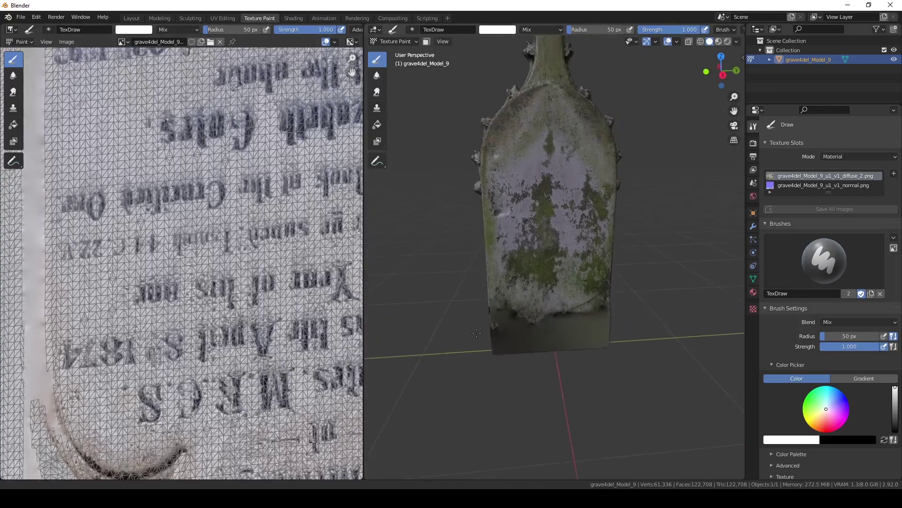
pyautogui.click(377, 108)
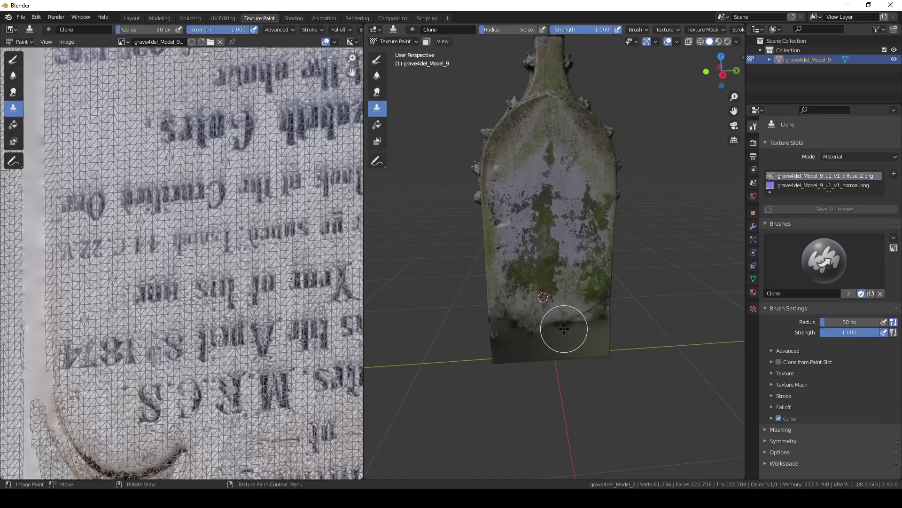
pyautogui.moveTo(562, 324)
pyautogui.mouseDown()
pyautogui.moveTo(579, 188)
pyautogui.moveTo(577, 341)
pyautogui.moveTo(516, 304)
pyautogui.moveTo(529, 268)
pyautogui.moveTo(514, 358)
pyautogui.mouseUp()
pyautogui.moveTo(513, 359)
pyautogui.mouseDown(button='middle')
pyautogui.moveTo(568, 356)
pyautogui.moveTo(631, 325)
pyautogui.moveTo(484, 342)
pyautogui.moveTo(654, 387)
pyautogui.moveTo(529, 413)
pyautogui.moveTo(543, 338)
pyautogui.mouseUp(button='middle')
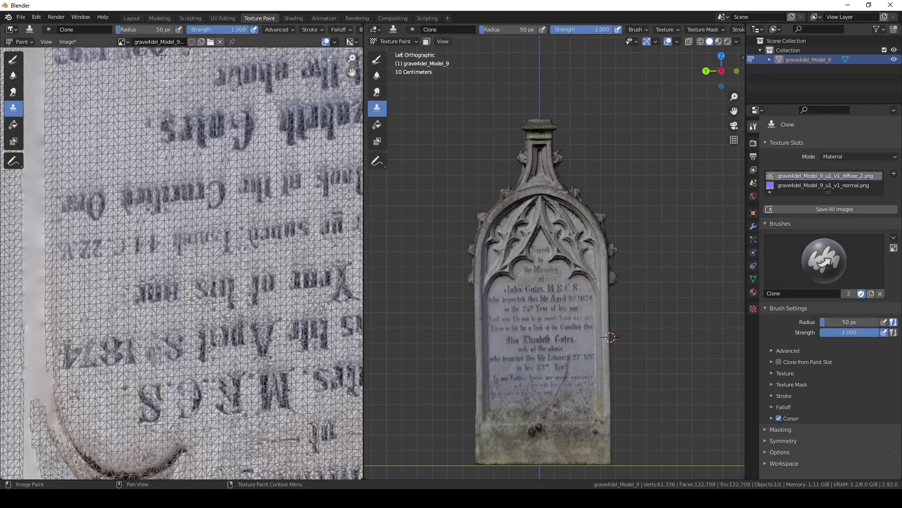
# Switch to the normal image and clone over the discoloured base of the gravestone's back with an 82 px brush
pyautogui.click(123, 42)
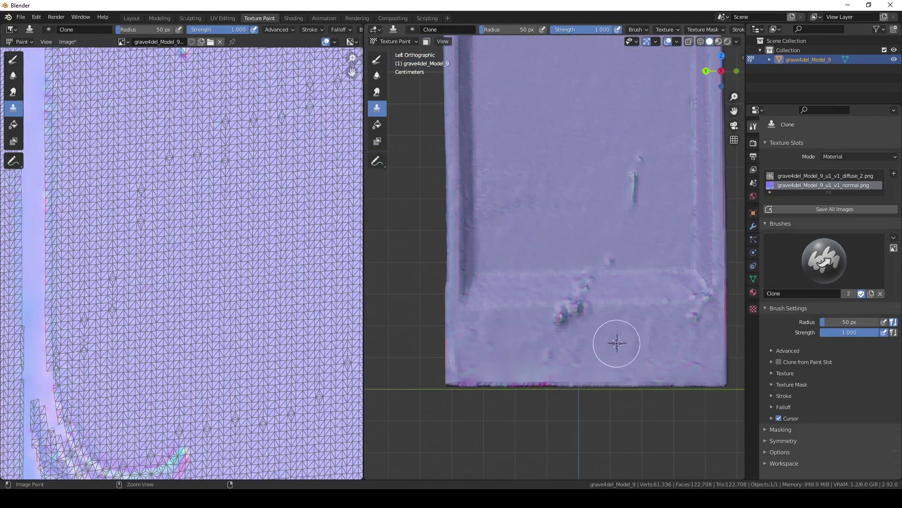
pyautogui.keyDown('ctrl'); pyautogui.moveTo(615, 342); pyautogui.dragTo(603, 377, button='middle'); pyautogui.keyUp('ctrl')
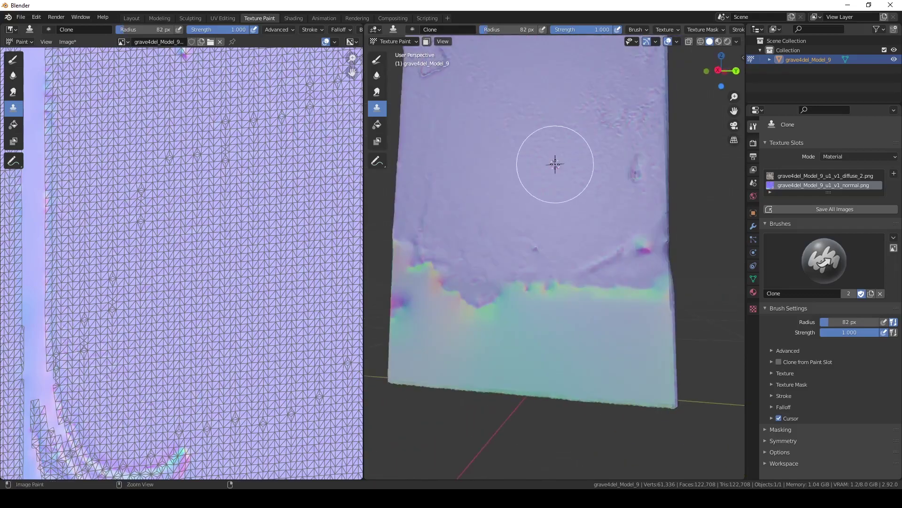
pyautogui.moveTo(555, 161); pyautogui.dragTo(518, 297, button='middle')
pyautogui.moveTo(518, 297)
pyautogui.mouseDown()
pyautogui.moveTo(483, 261)
pyautogui.moveTo(494, 320)
pyautogui.moveTo(592, 302)
pyautogui.mouseUp()
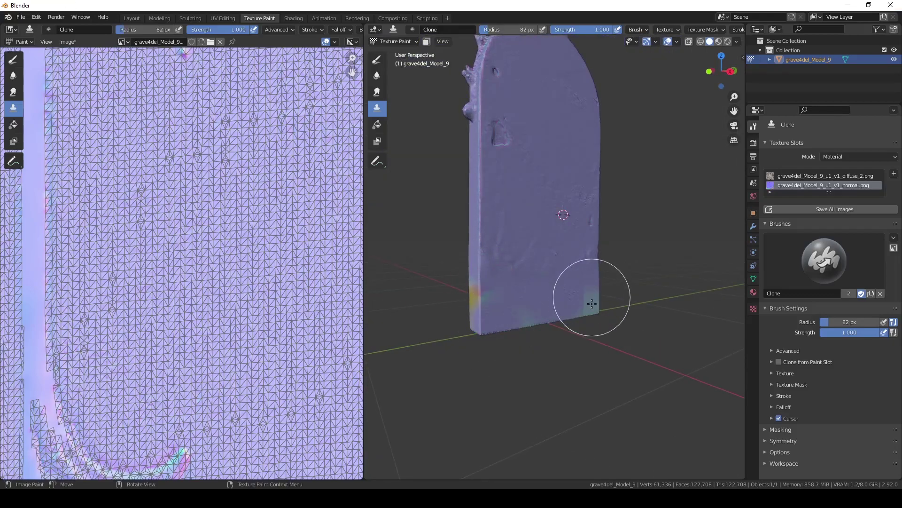
pyautogui.moveTo(487, 293); pyautogui.dragTo(618, 312, button='middle')
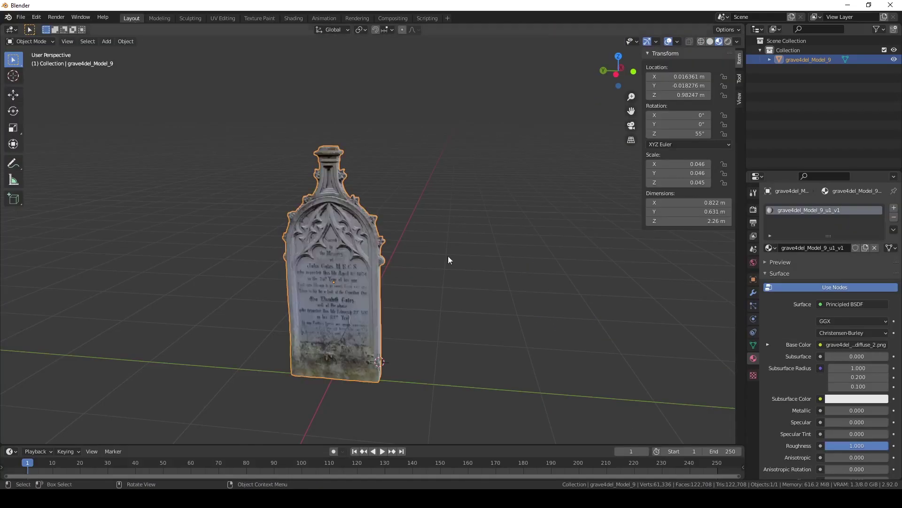
# Start an FBX export of the gravestone and open the REALITY CAPTURE folder on the Desktop as its destination
pyautogui.click(20, 17)
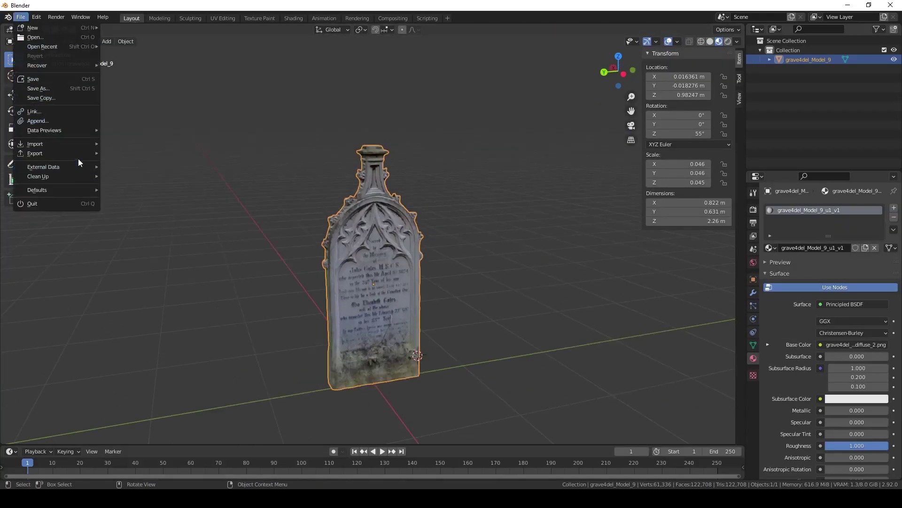
pyautogui.moveTo(78, 154)
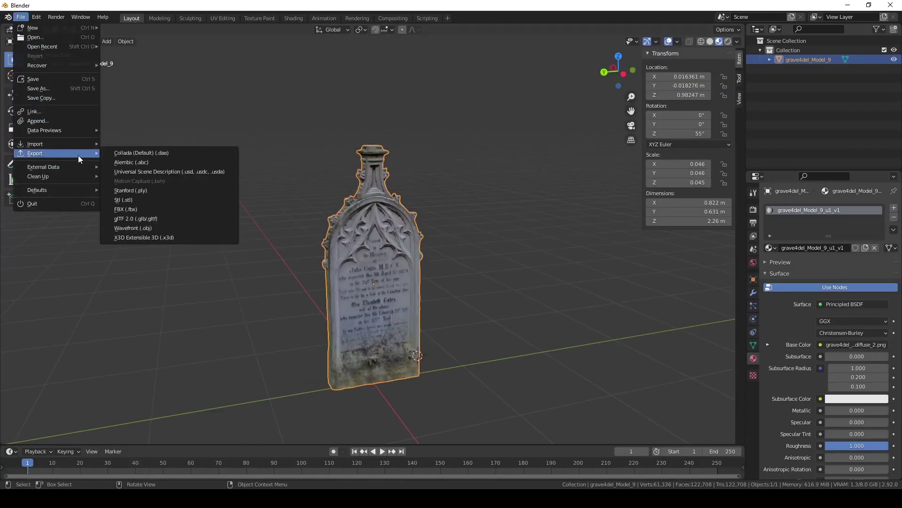
pyautogui.click(150, 209)
pyautogui.click(236, 211)
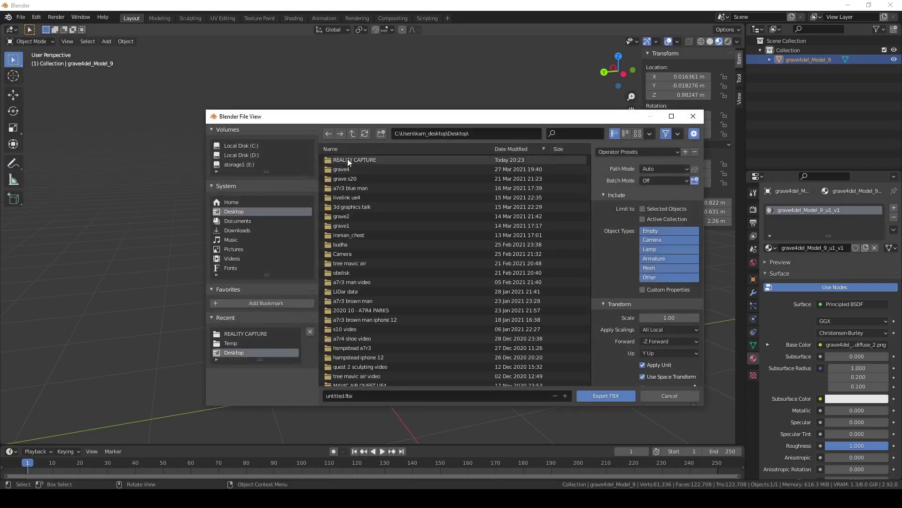
pyautogui.doubleClick(349, 159)
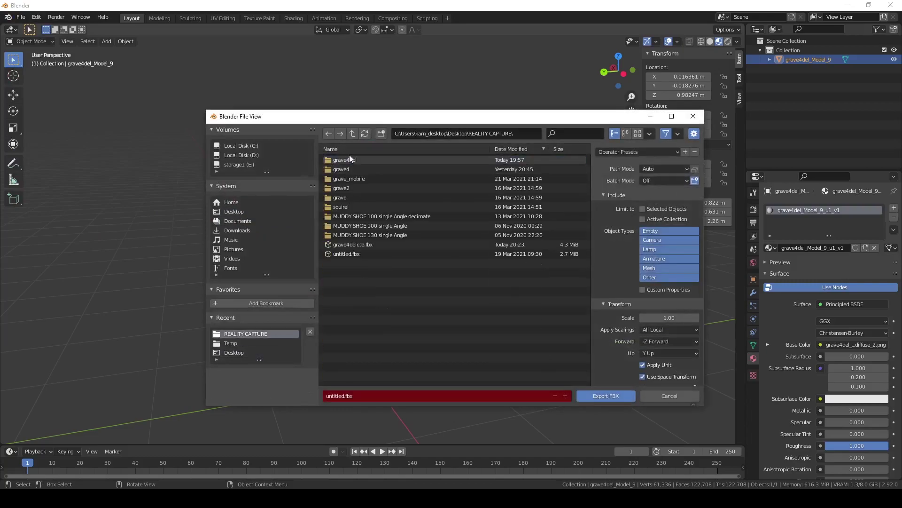
# Limit the export to selected objects, set smoothing to Face, and export over the existing grave4delete.fbx
pyautogui.click(642, 208)
pyautogui.scroll(-2, 638, 258)
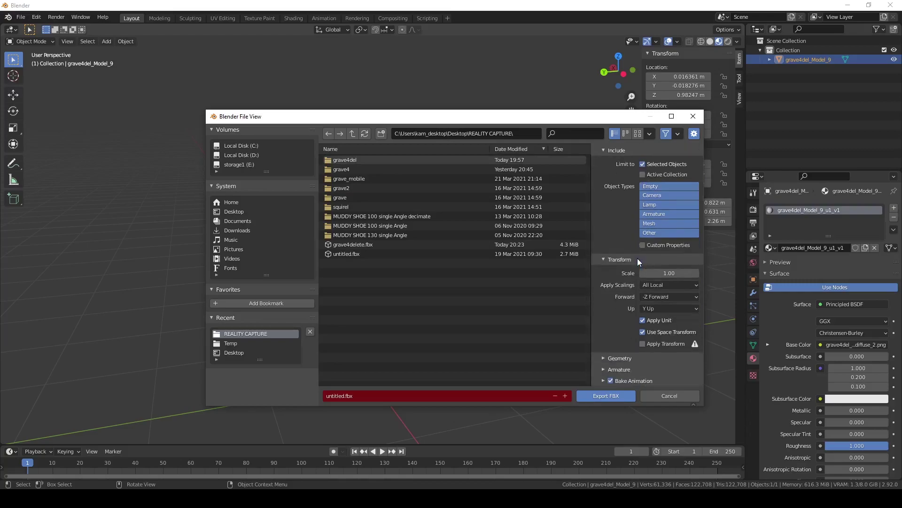
pyautogui.click(604, 357)
pyautogui.click(672, 371)
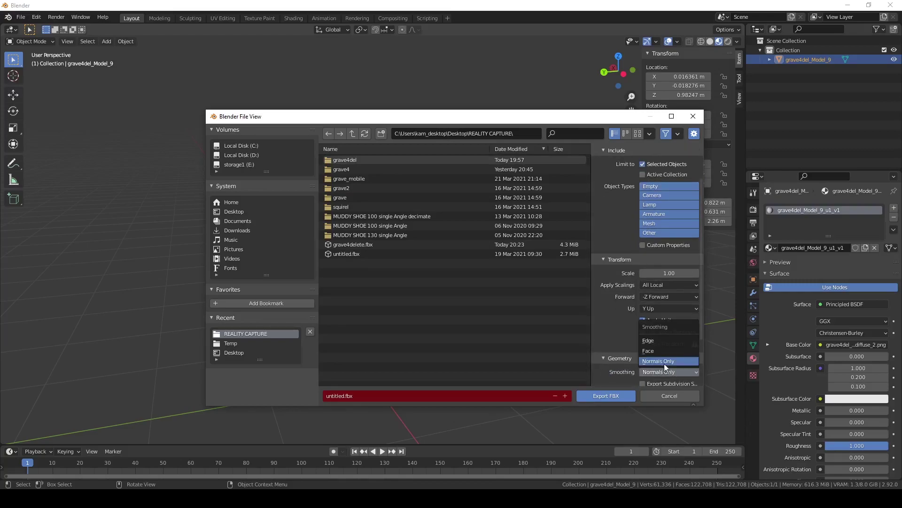
pyautogui.click(662, 351)
pyautogui.click(348, 244)
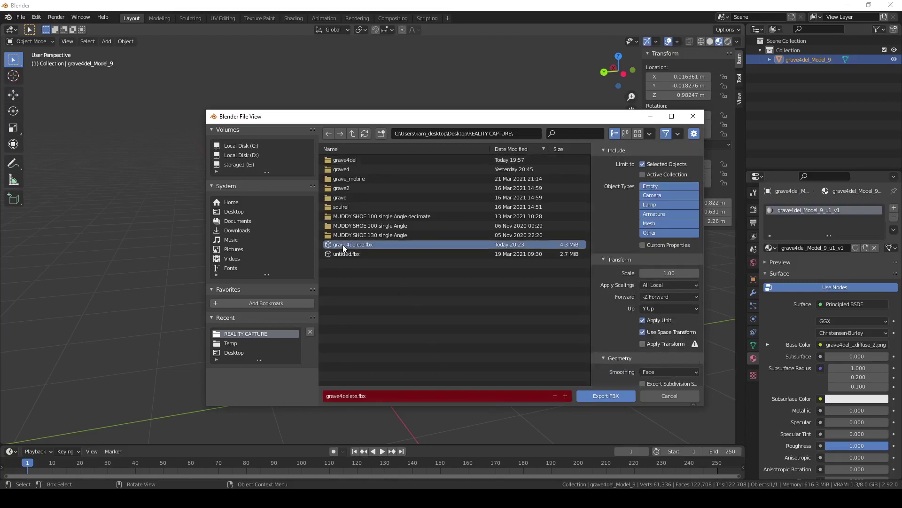
pyautogui.click(600, 395)
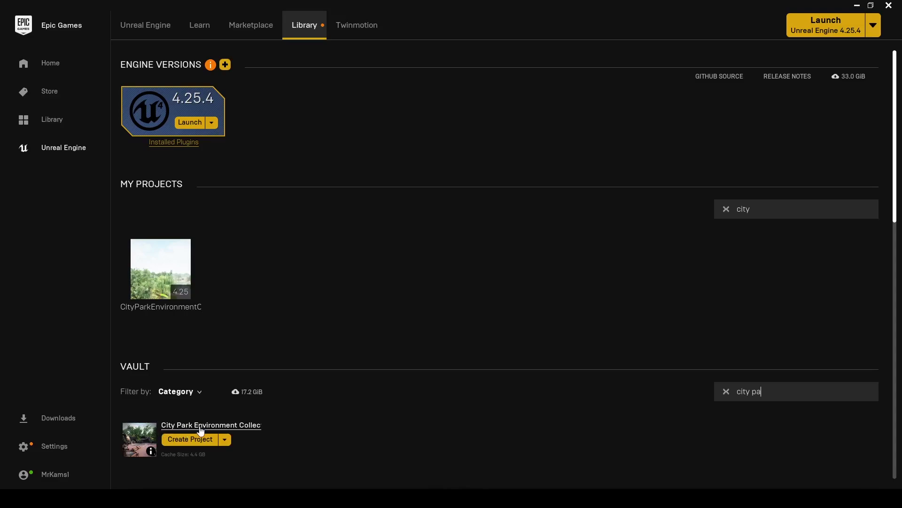
# Switch to the City Park Environment project in Unreal Engine and import grave4delete.fbx with its materials and textures
pyautogui.moveTo(153, 271)
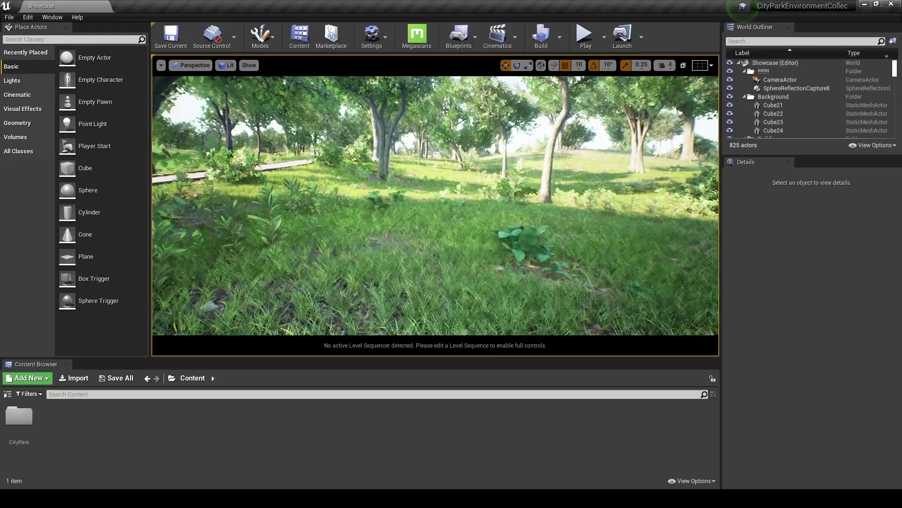
pyautogui.click(74, 378)
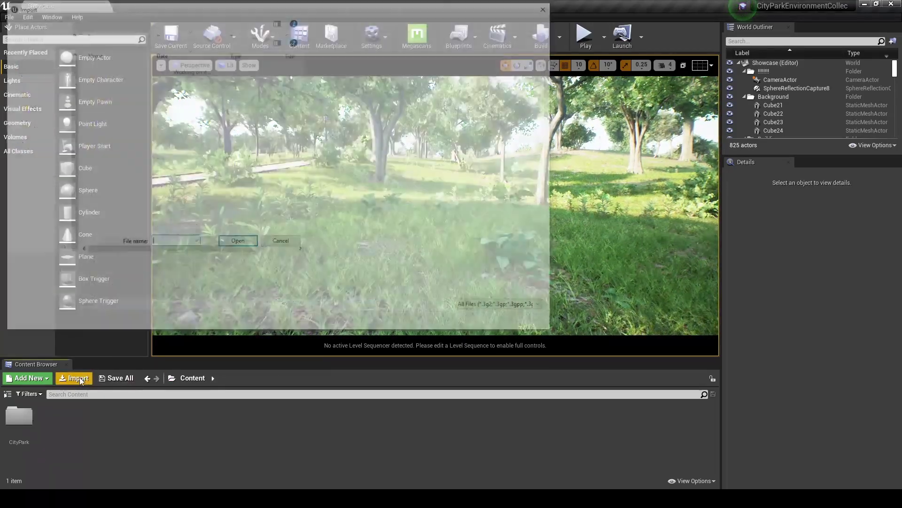
pyautogui.click(135, 167)
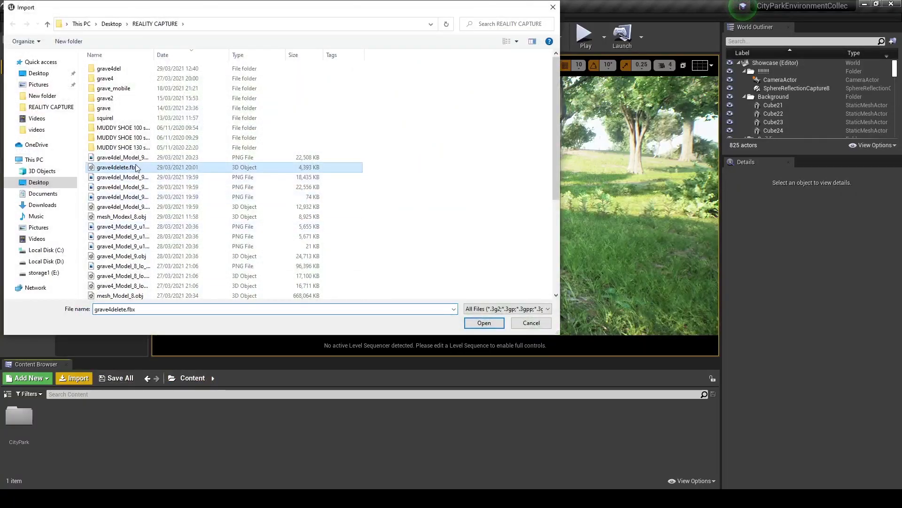
pyautogui.doubleClick(121, 168)
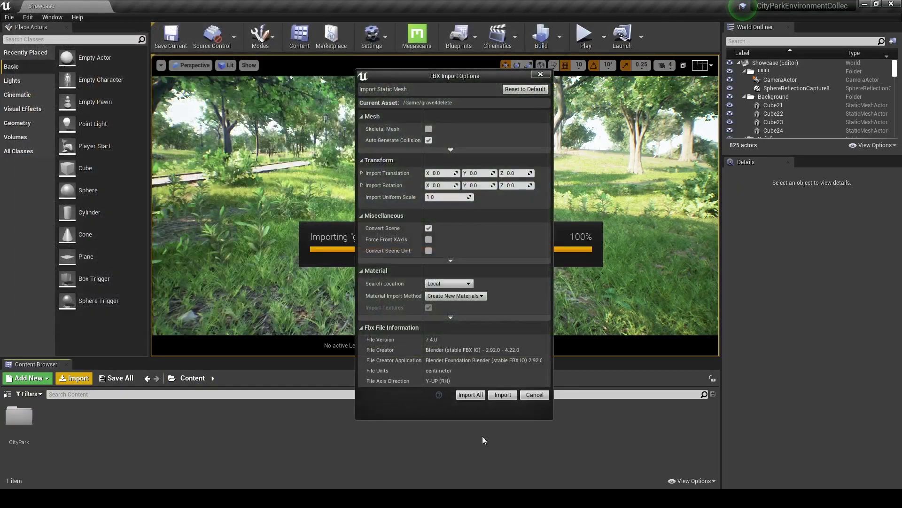
pyautogui.click(468, 396)
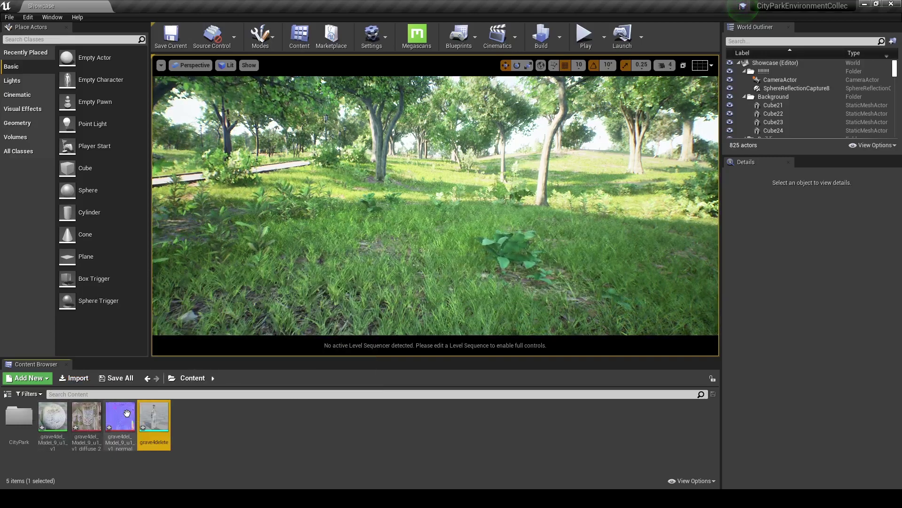
# Inspect the gravestone material's graph, line up its diffuse and normal texture samples beside the material node, and close it without applying changes
pyautogui.doubleClick(49, 420)
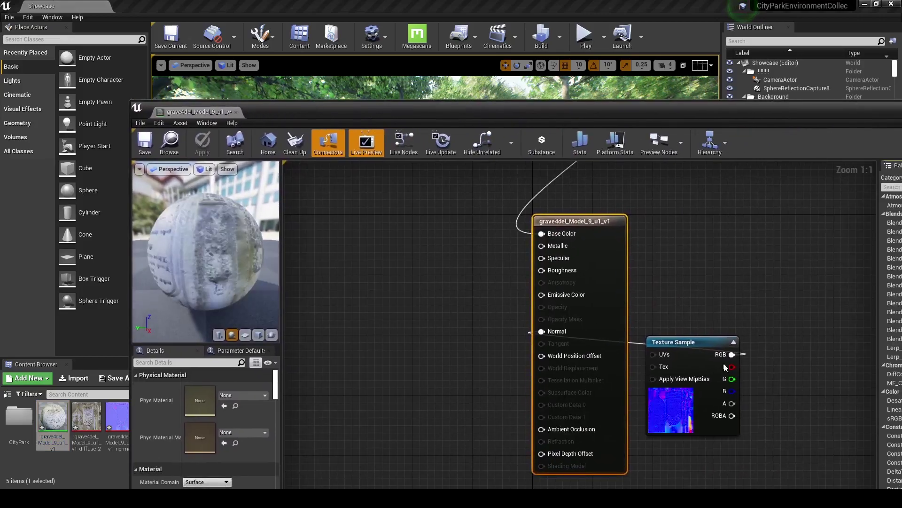
pyautogui.moveTo(668, 284); pyautogui.dragTo(392, 348)
pyautogui.scroll(-3, 520, 339)
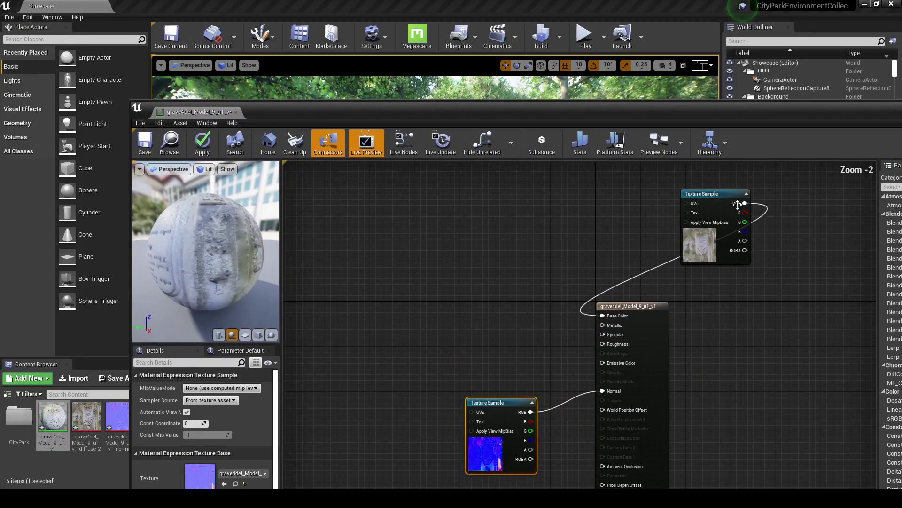
pyautogui.moveTo(721, 197); pyautogui.dragTo(505, 320)
pyautogui.press('Home')
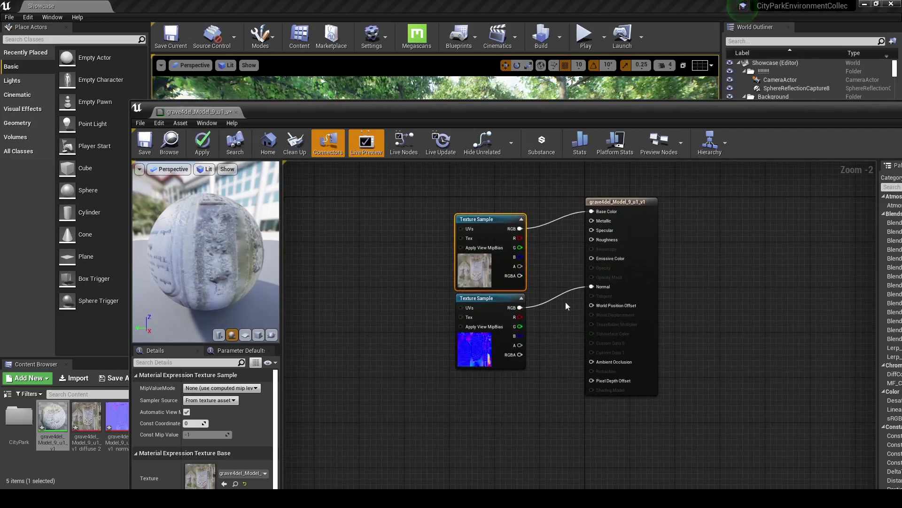
pyautogui.moveTo(520, 117); pyautogui.dragTo(381, 128)
pyautogui.click(878, 116)
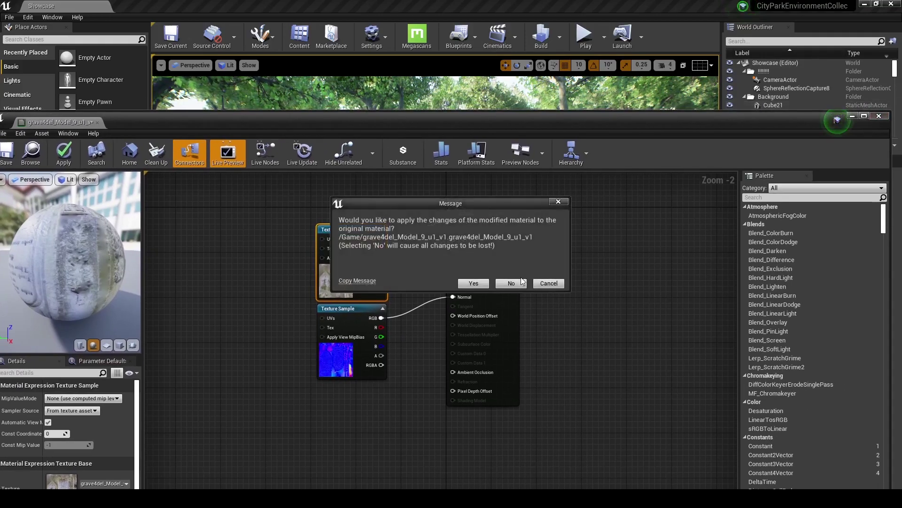
pyautogui.click(511, 284)
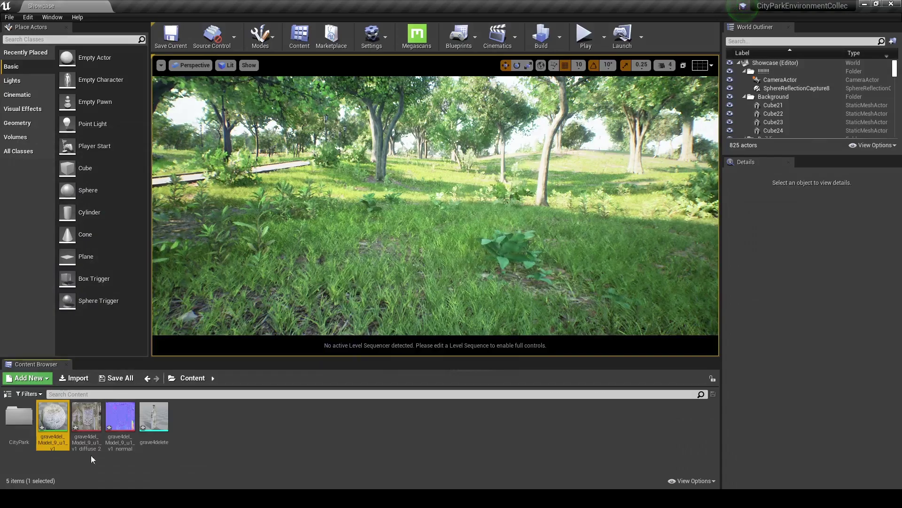
# Place the grave4delete mesh on the park grass and rotate it -130° about Z so its inscription faces the camera
pyautogui.moveTo(155, 417); pyautogui.dragTo(379, 270)
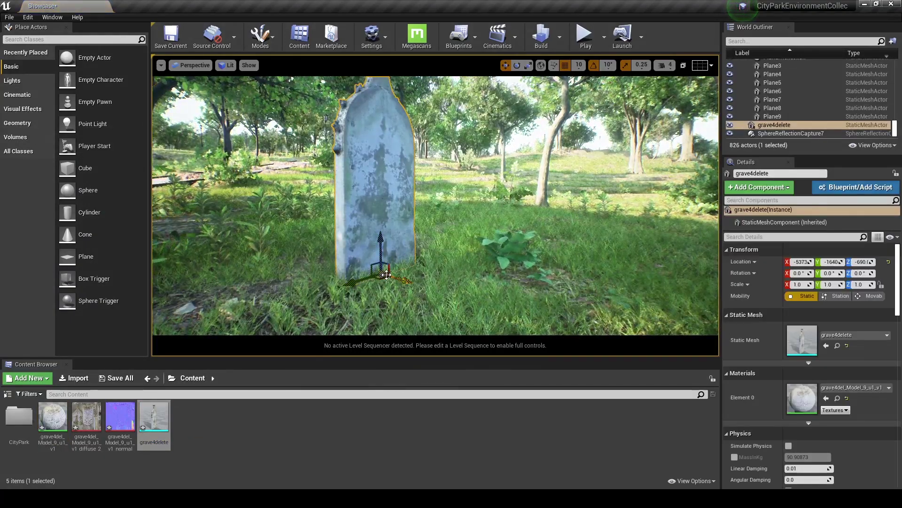
pyautogui.press('e')
pyautogui.moveTo(396, 272); pyautogui.dragTo(373, 274)
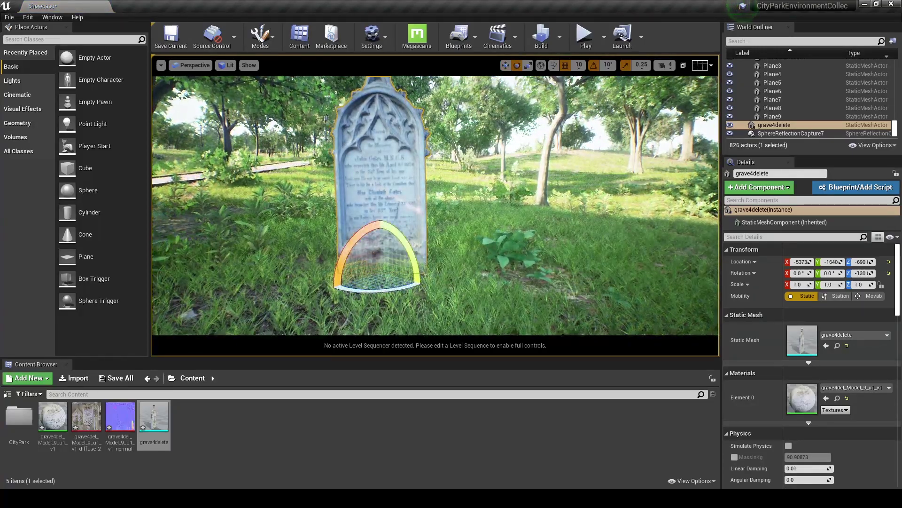
# Duplicate the gravestone beside the original on the grass and turn the copy so its back faces the camera
pyautogui.moveTo(247, 238); pyautogui.dragTo(264, 254, button='right')
pyautogui.scroll(-6, 247, 238)
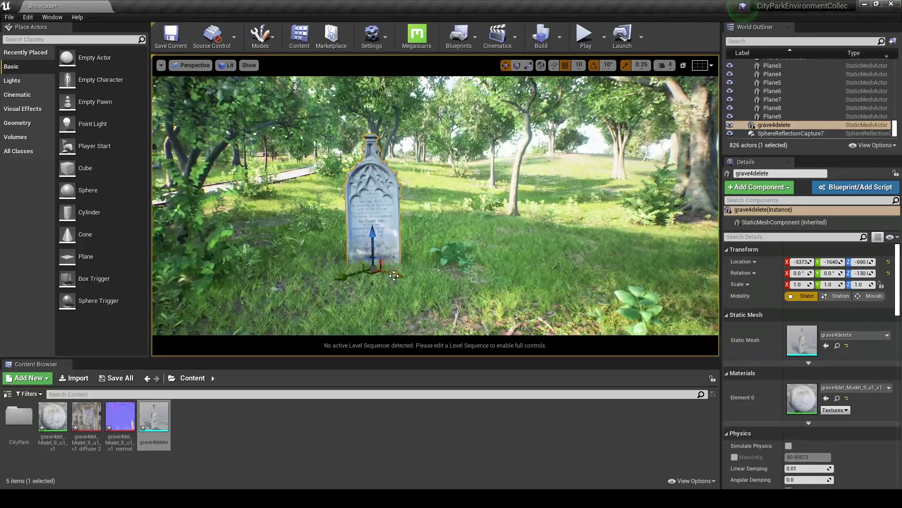
pyautogui.keyDown('alt'); pyautogui.moveTo(394, 275); pyautogui.dragTo(477, 320); pyautogui.keyUp('alt')
pyautogui.press('e')
pyautogui.press('w')
pyautogui.scroll(-2, 473, 305)
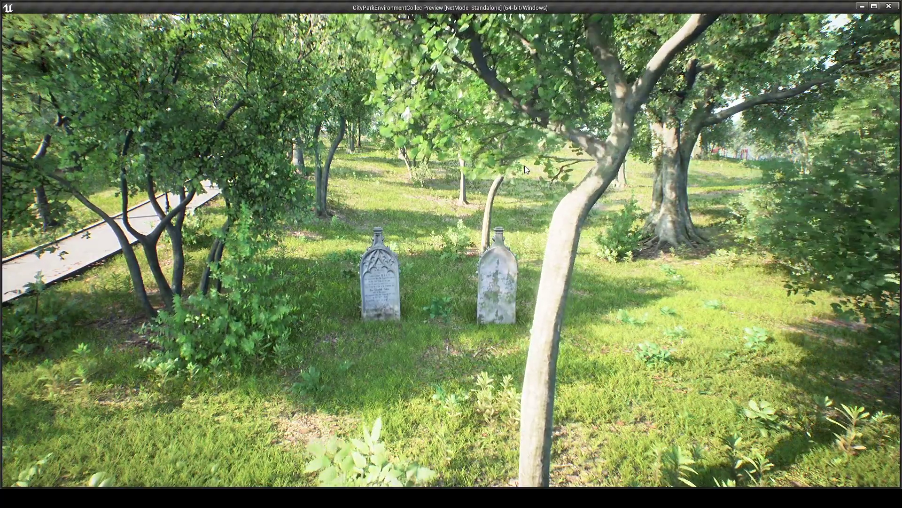
# Move around the two gravestones in the standalone preview to examine them from the front, the sides and a distance
pyautogui.click(526, 178)
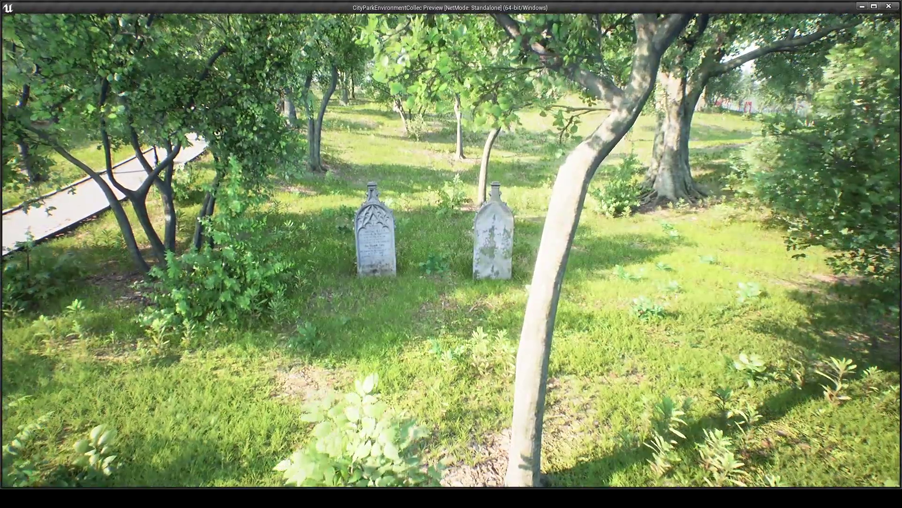
pyautogui.press('w')
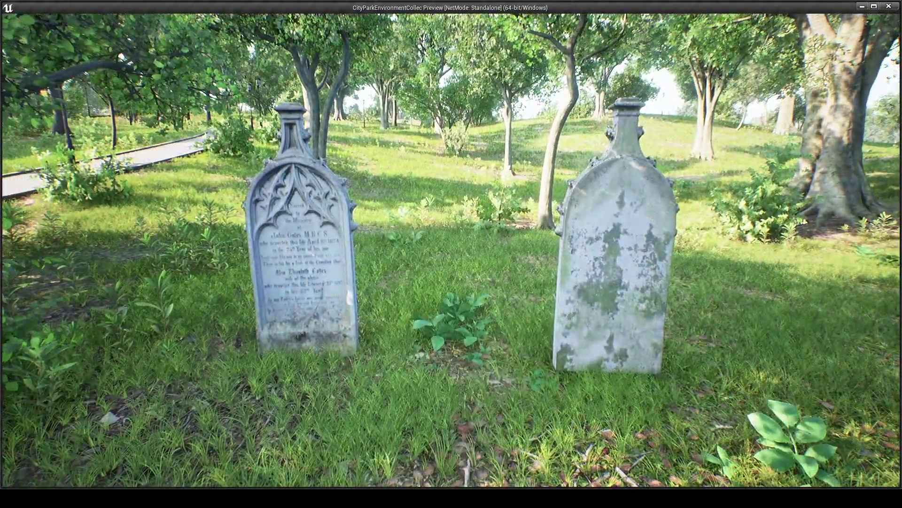
pyautogui.press('d')
pyautogui.press('d')
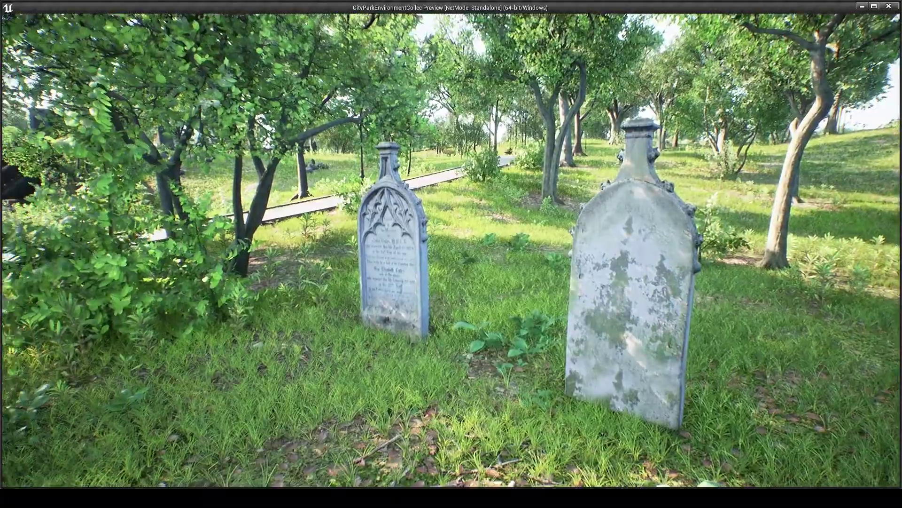
pyautogui.press('d')
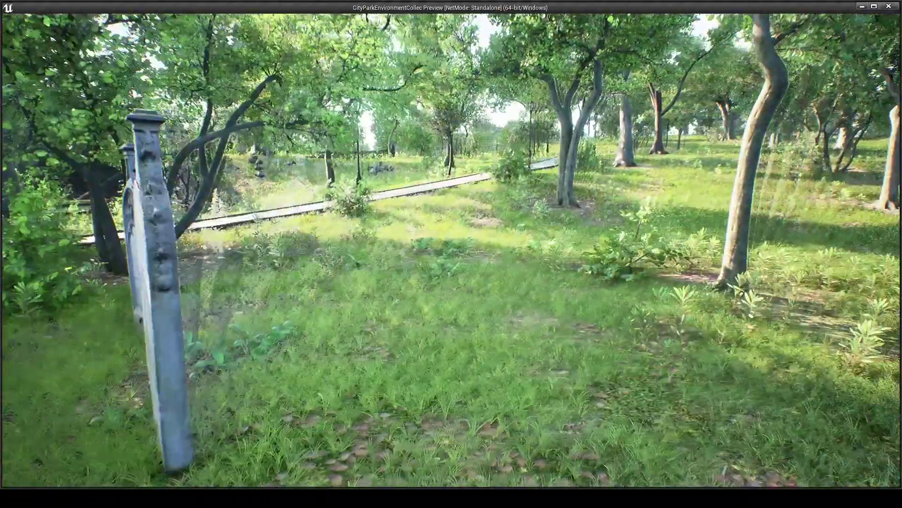
pyautogui.press('s')
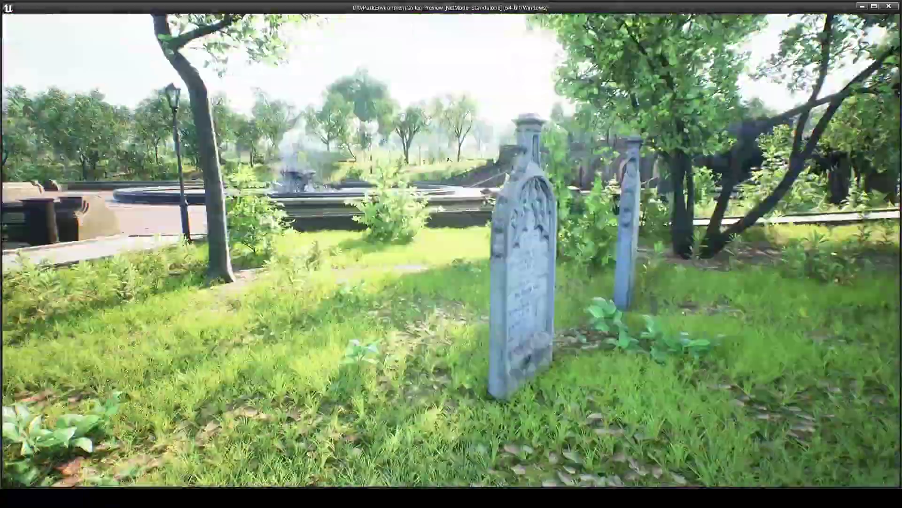
pyautogui.press('d')
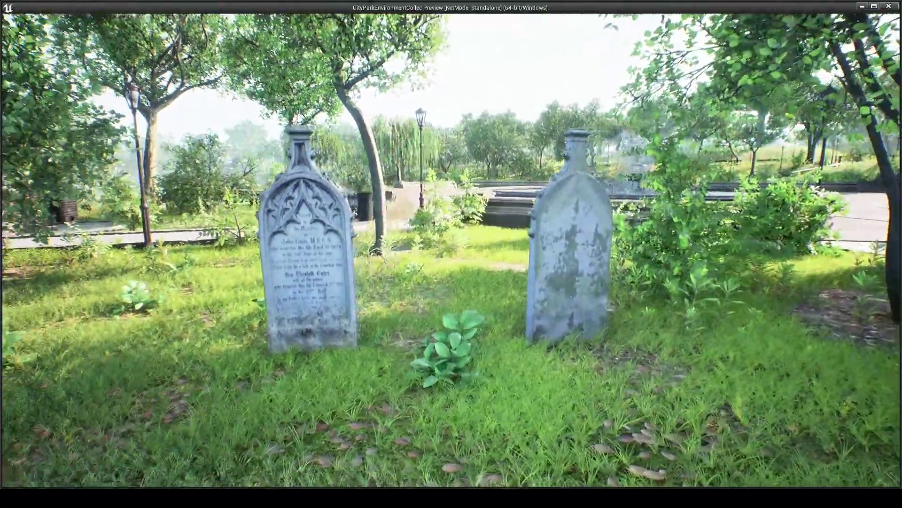
pyautogui.press('s')
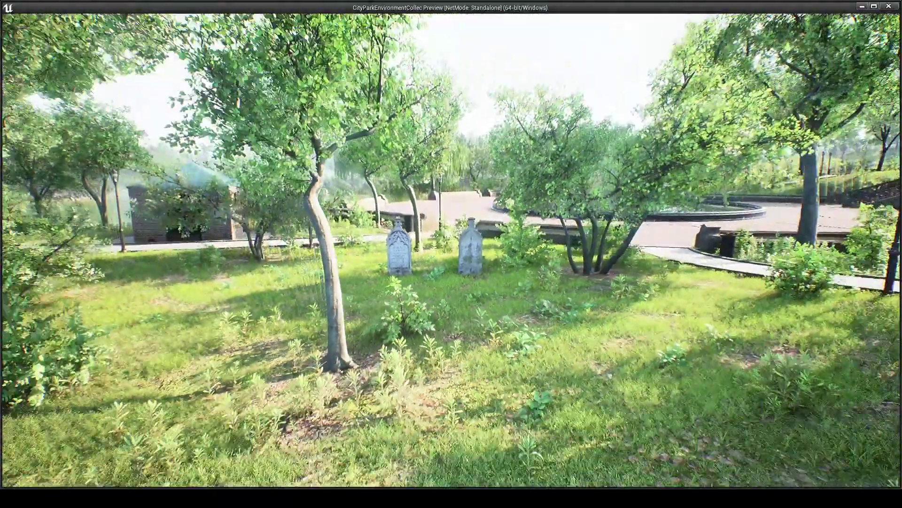